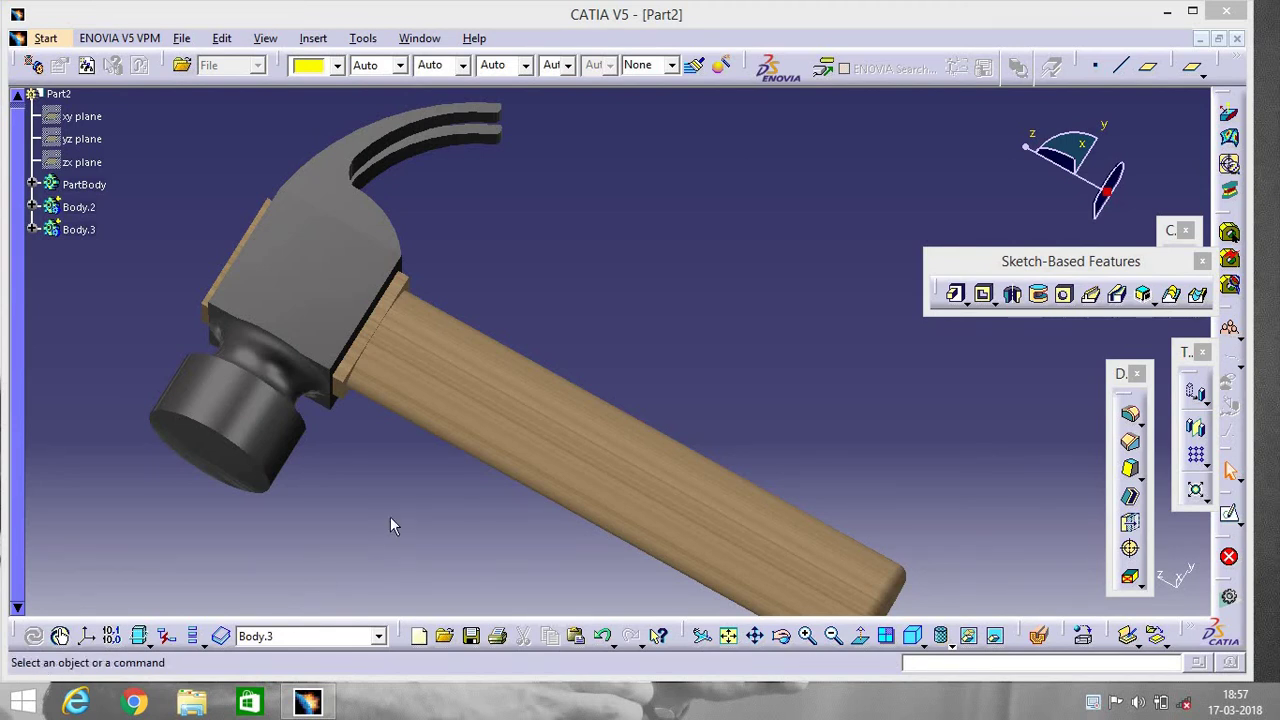
Orbit the finished steel-and-wood claw hammer to view it from another side
{"action": "left_click", "coordinate": [757, 636]}
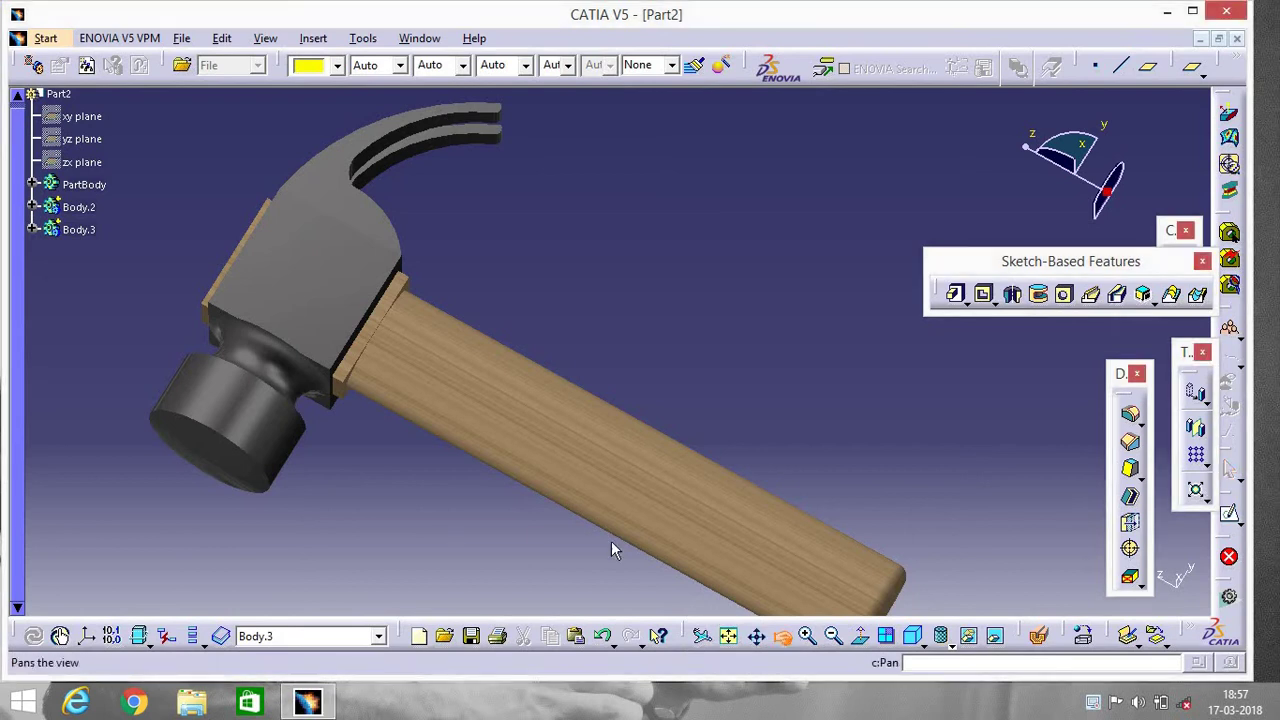
{"action": "middle_click_drag", "start_coordinate": [611, 488], "coordinate": [440, 280]}
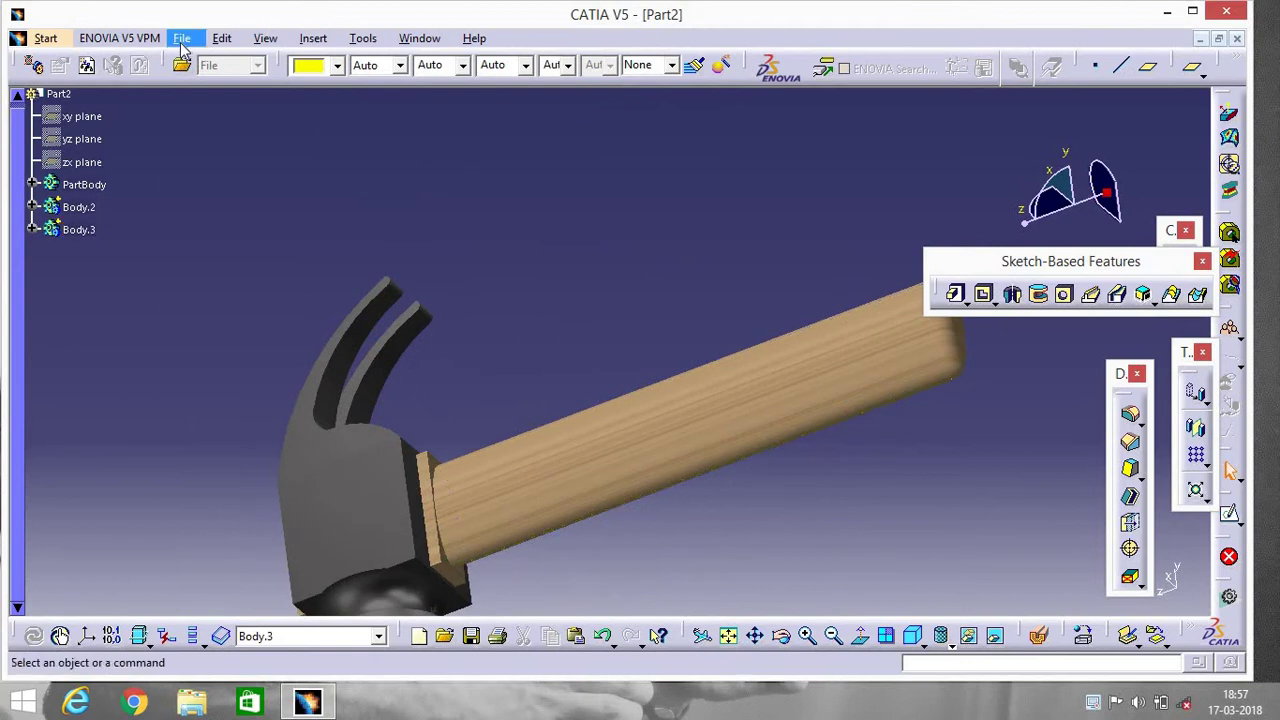
Create a new Part document
{"action": "left_click", "coordinate": [182, 38]}
{"action": "left_click", "coordinate": [216, 62]}
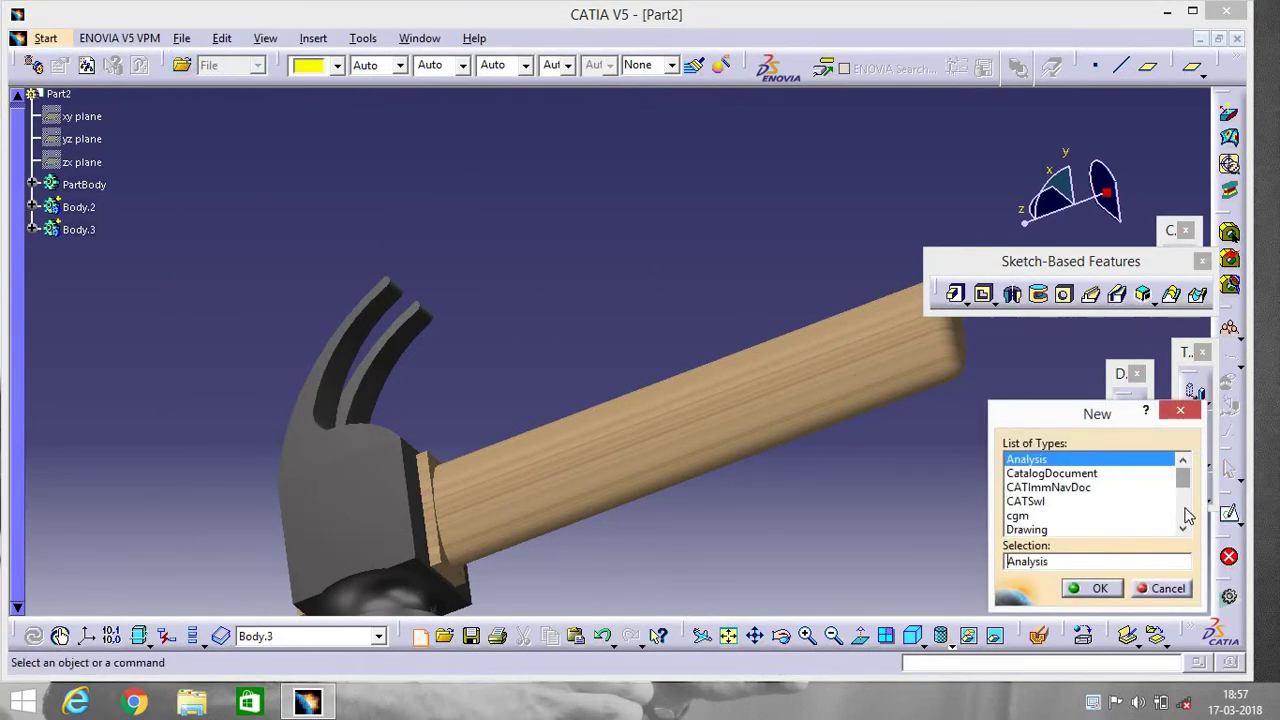
{"action": "scroll", "coordinate": [1187, 515], "scroll_direction": "down", "scroll_amount": 3}
{"action": "left_click", "coordinate": [1016, 459]}
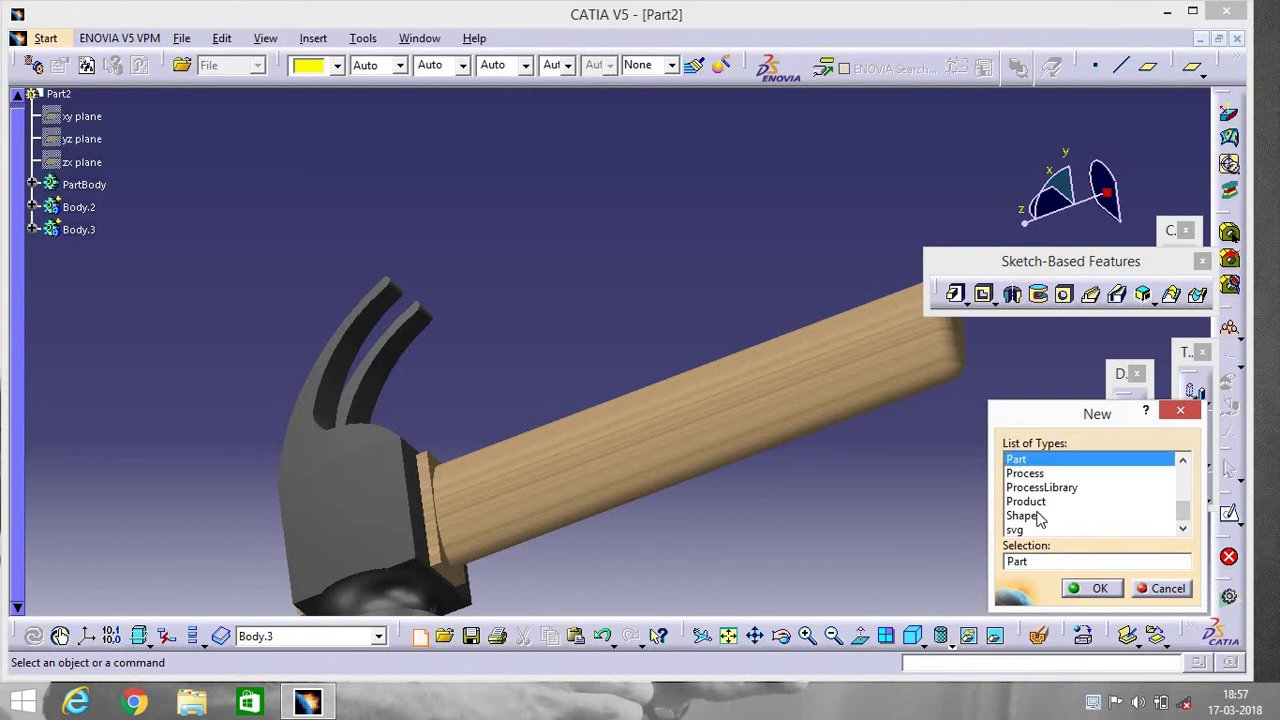
{"action": "left_click", "coordinate": [1092, 592]}
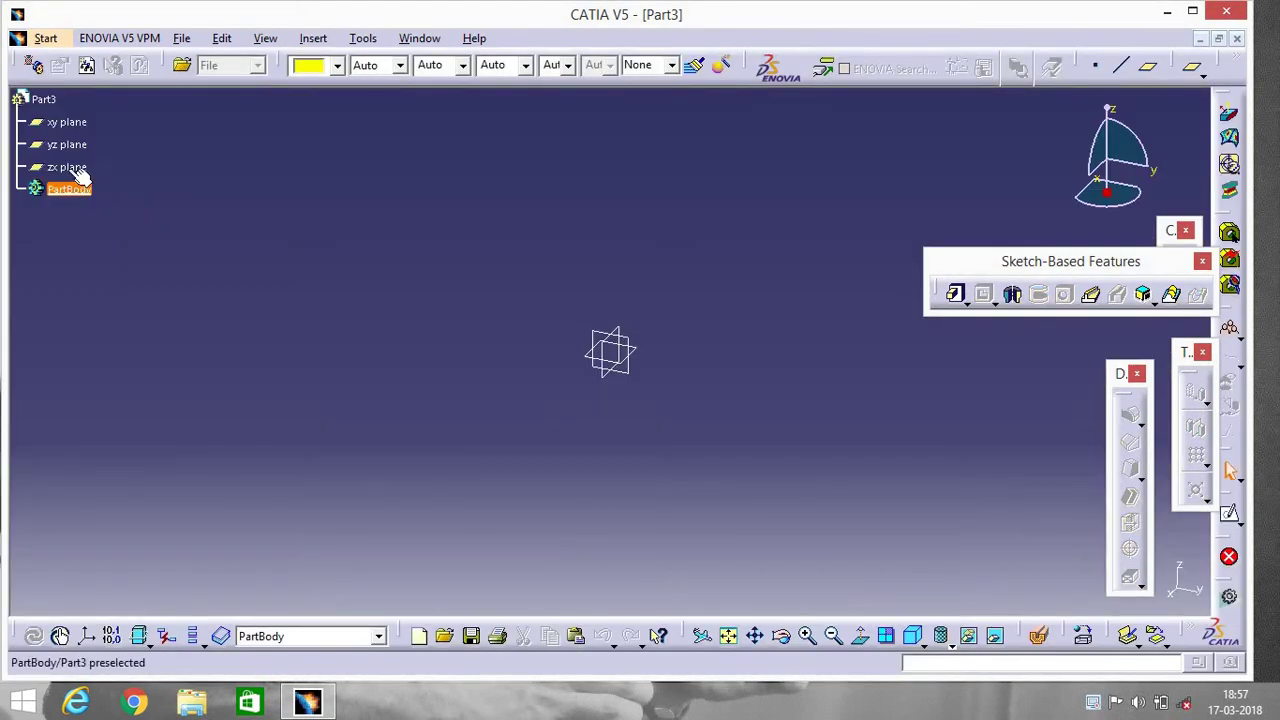
Open a sketch on the yz plane and draw a centred rectangle at the origin
{"action": "left_click", "coordinate": [66, 145]}
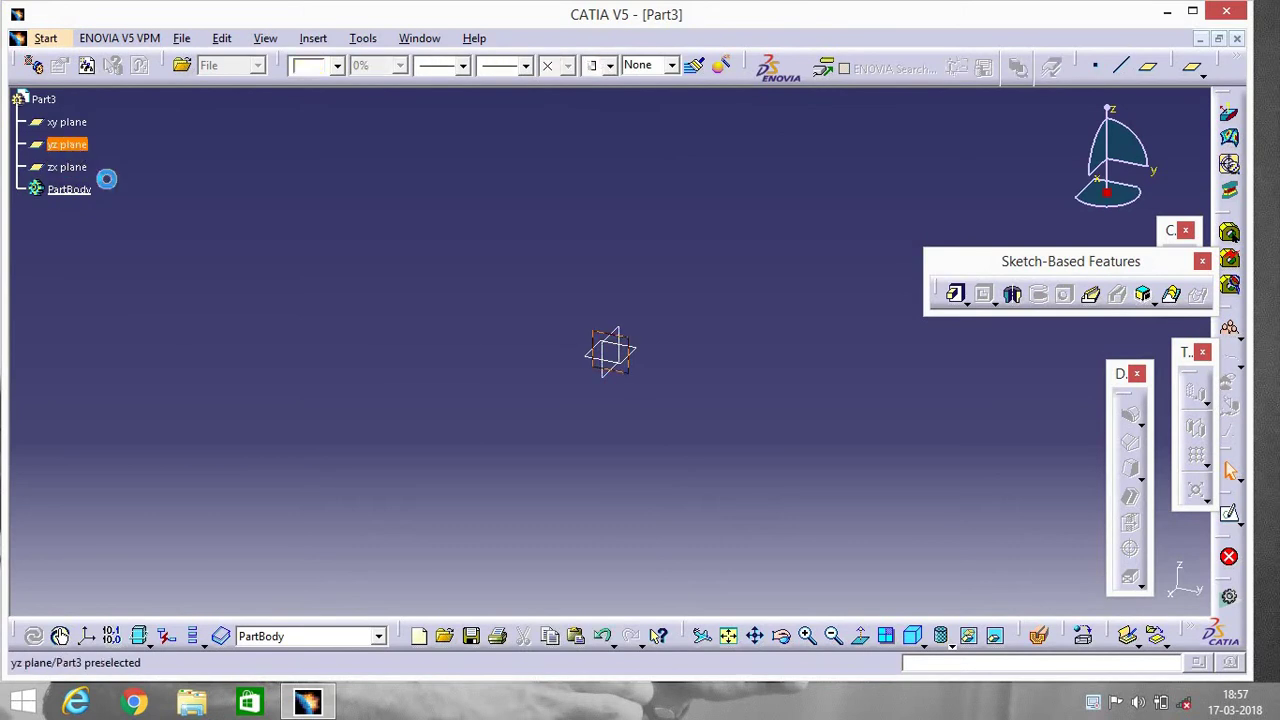
{"action": "left_click", "coordinate": [1226, 515]}
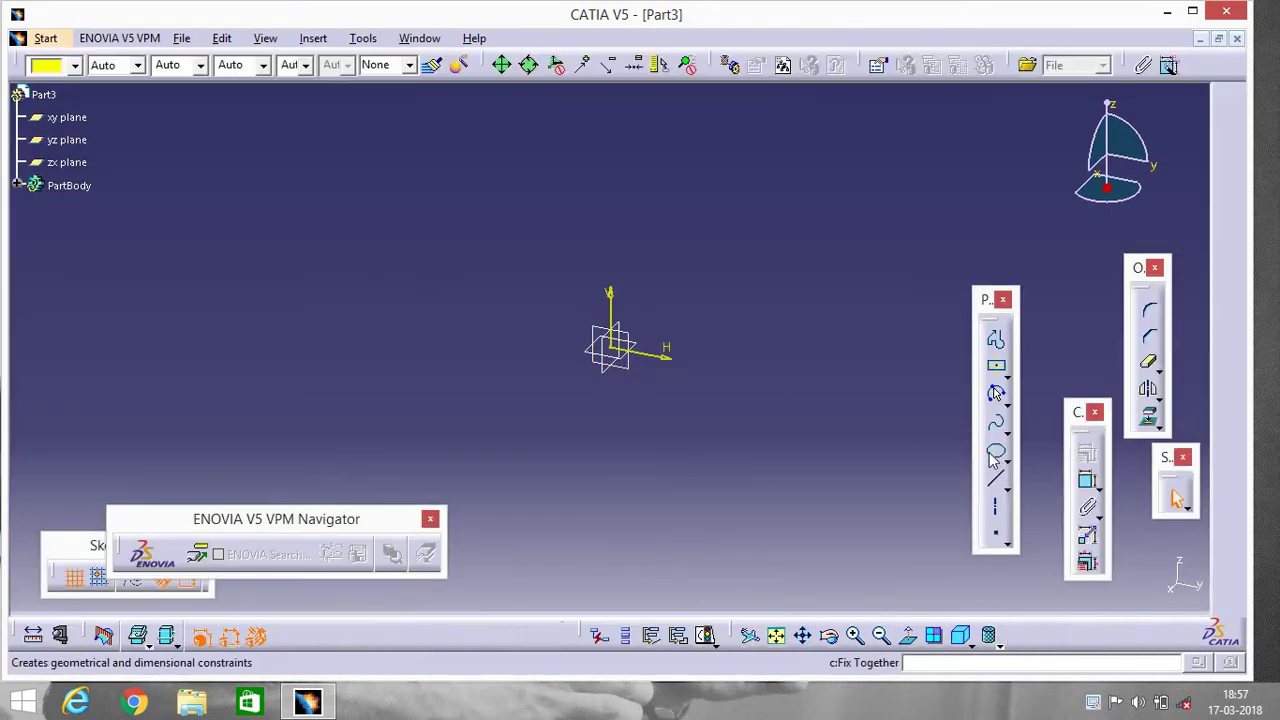
{"action": "left_click", "coordinate": [998, 370]}
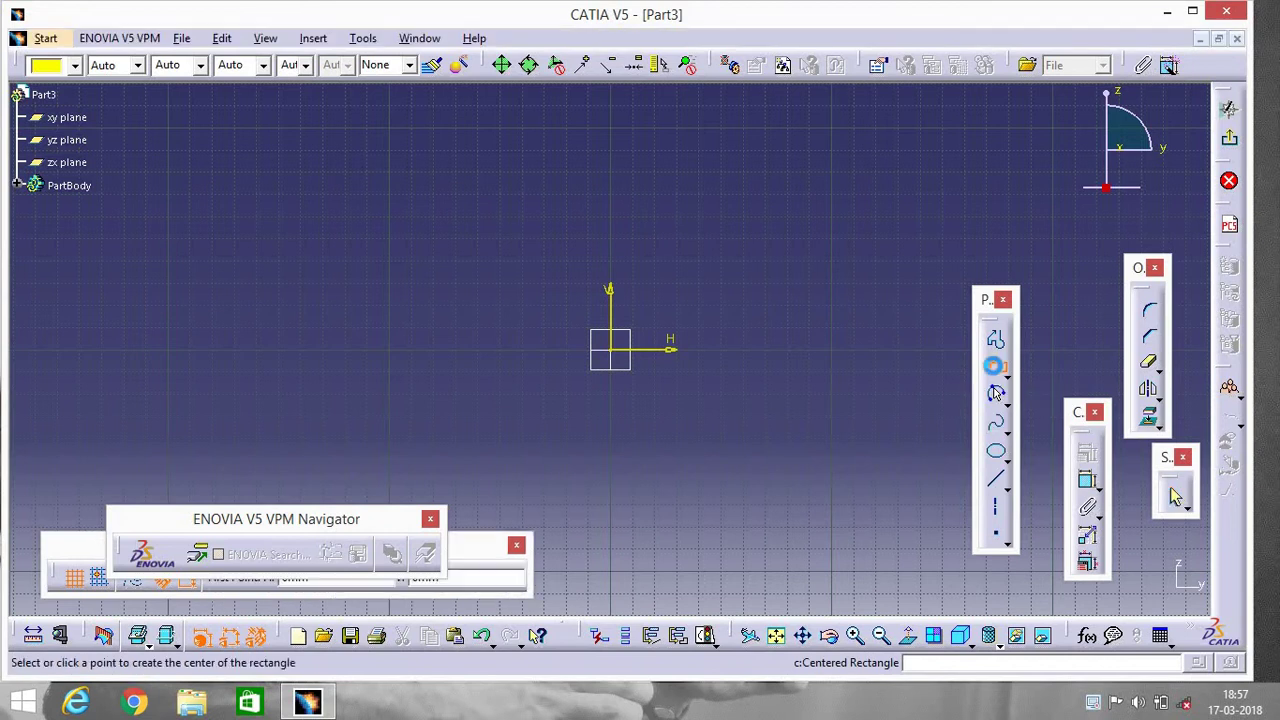
{"action": "left_click", "coordinate": [610, 348]}
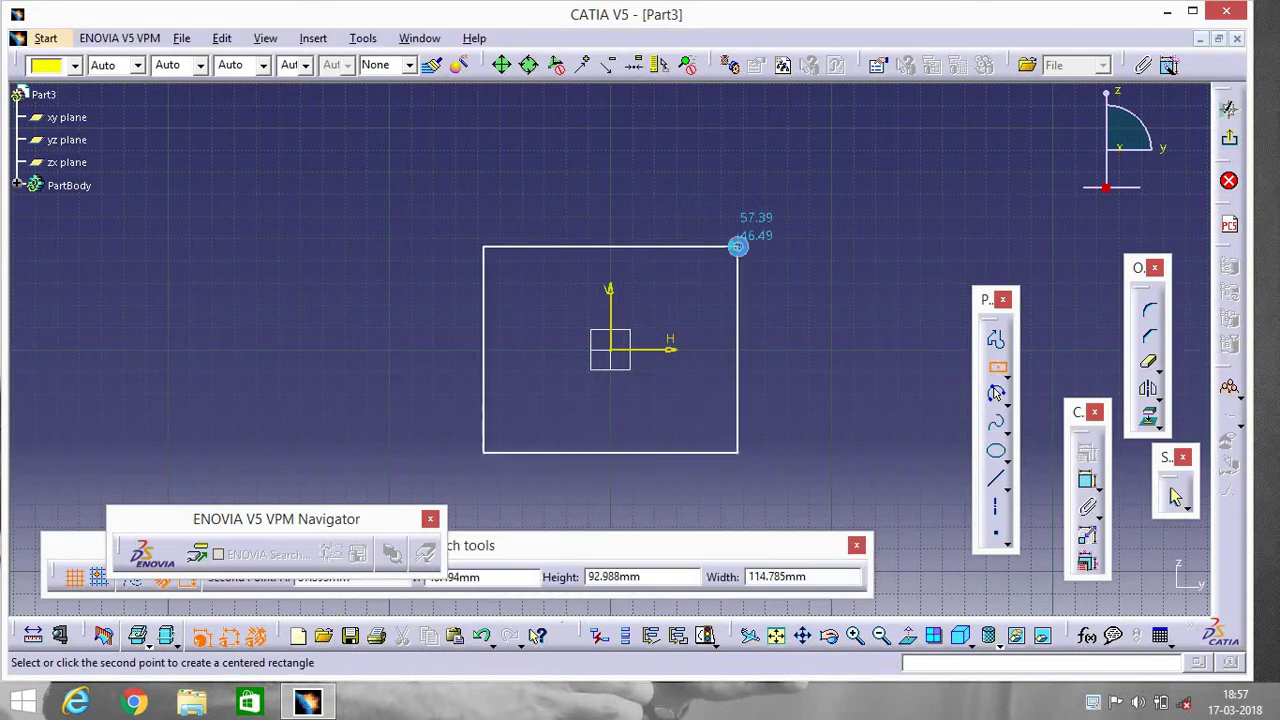
{"action": "left_click", "coordinate": [738, 246]}
Dimension the rectangle's width and height, setting both to 60 mm
{"action": "left_click", "coordinate": [1086, 484]}
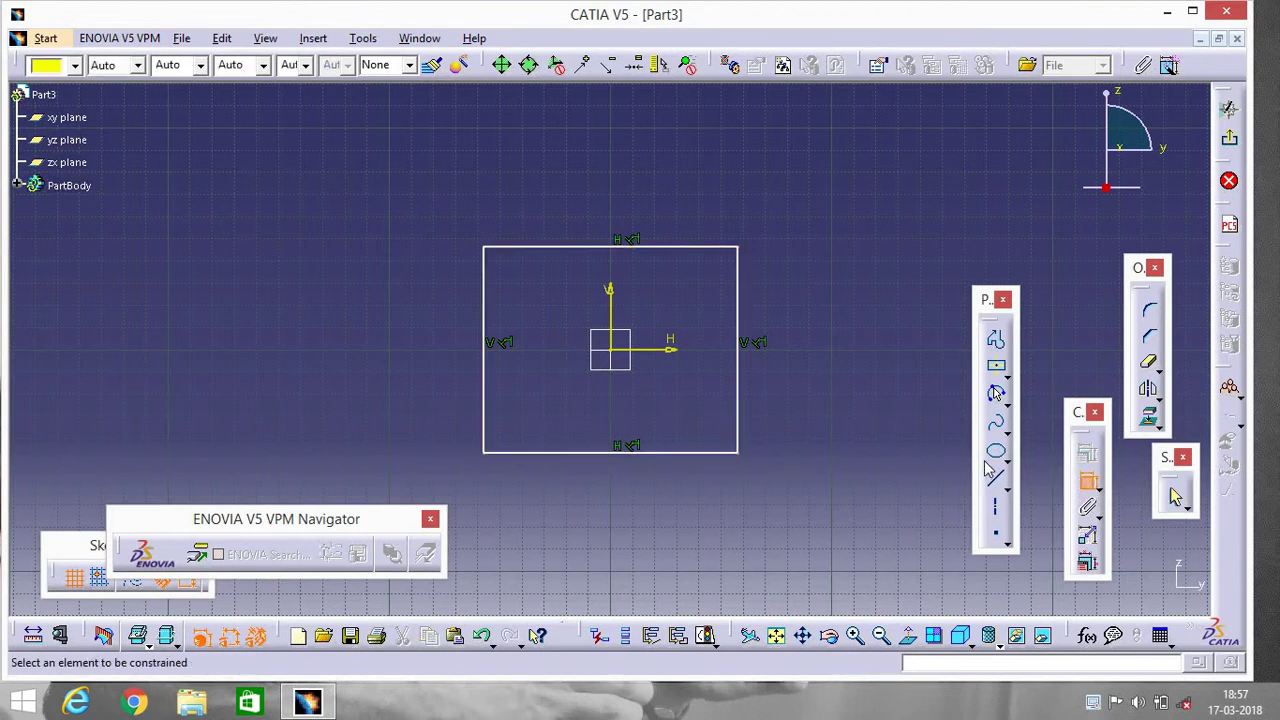
{"action": "left_click", "coordinate": [741, 362]}
{"action": "left_click", "coordinate": [788, 376]}
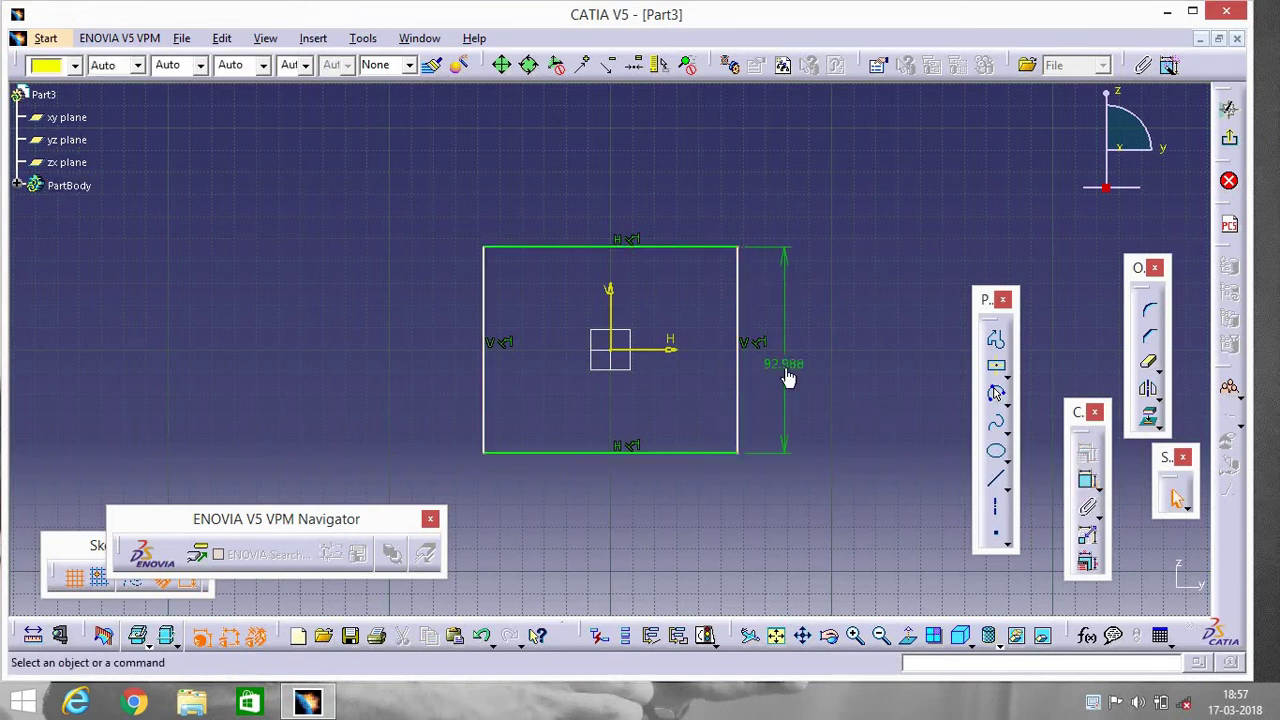
{"action": "left_click", "coordinate": [665, 246]}
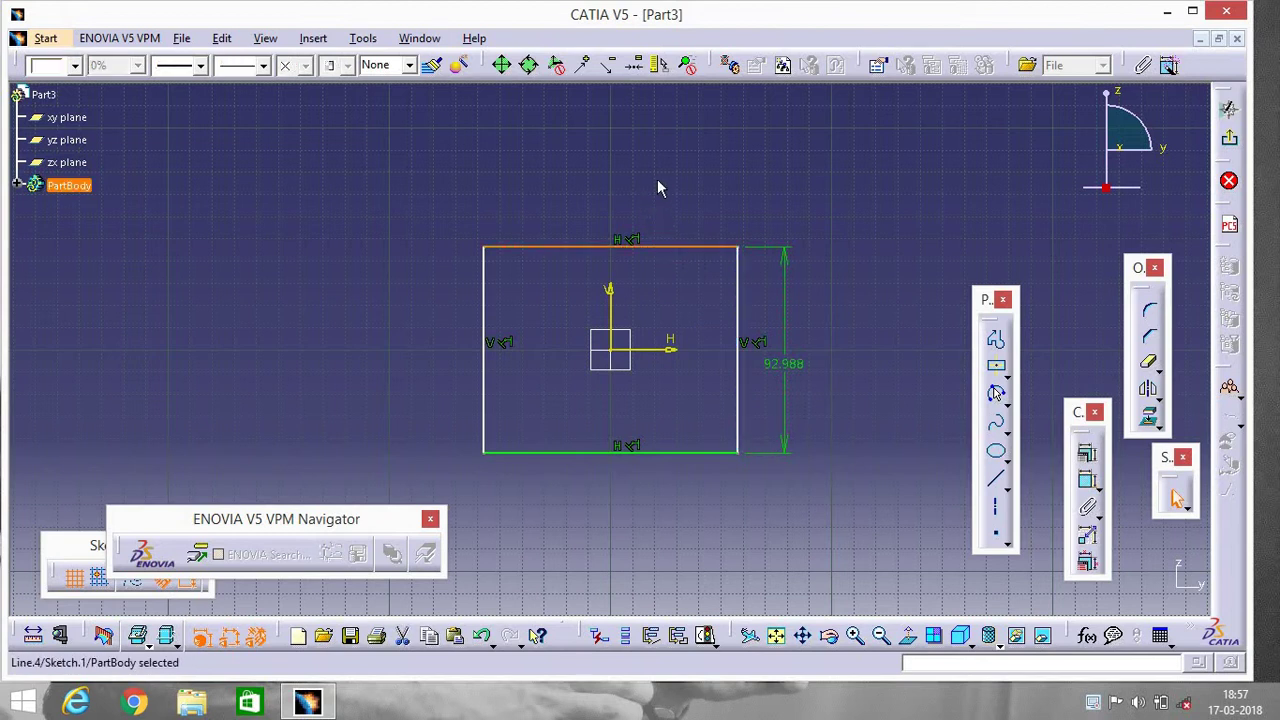
{"action": "left_click", "coordinate": [1087, 484]}
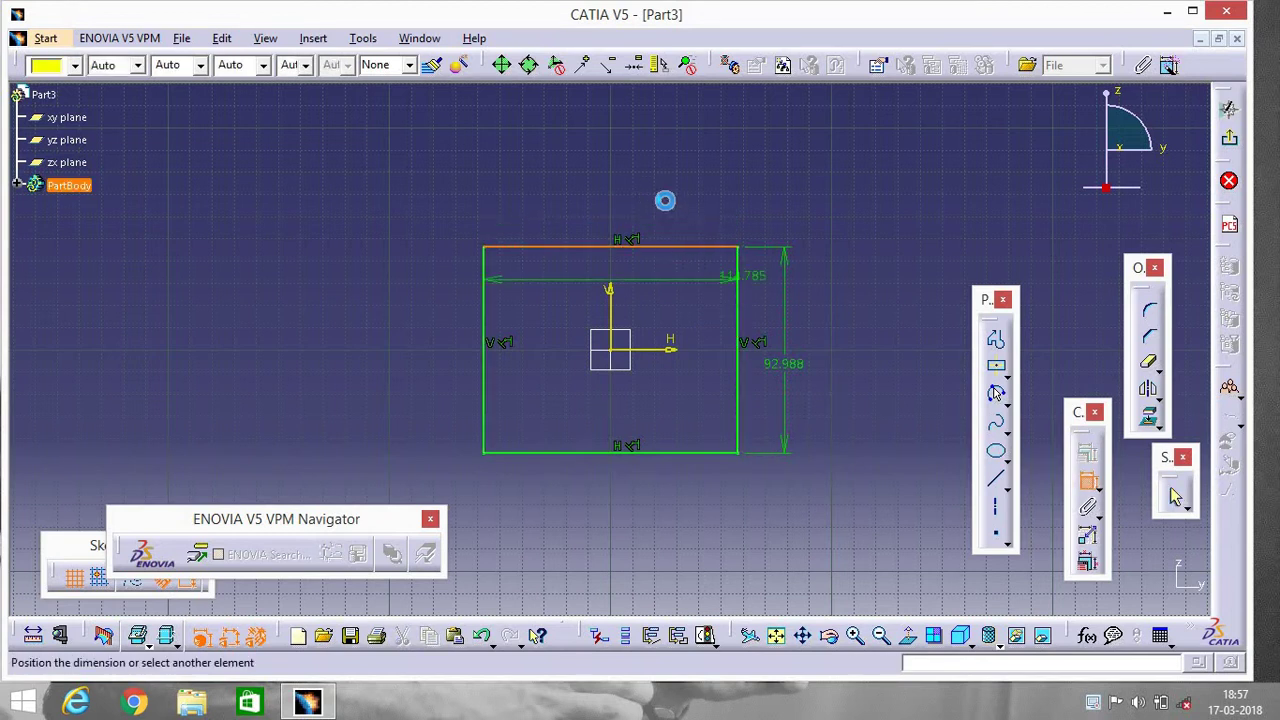
{"action": "left_click", "coordinate": [653, 172]}
{"action": "double_click", "coordinate": [655, 180]}
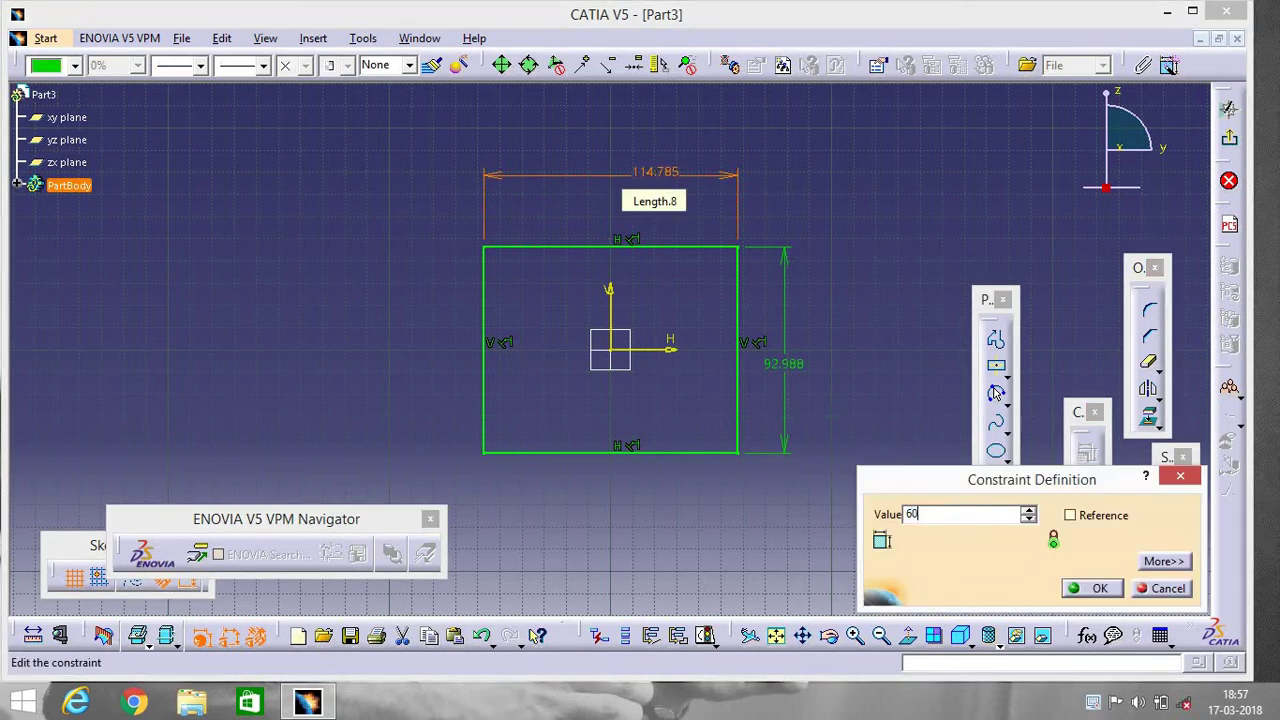
{"action": "key", "text": "Return"}
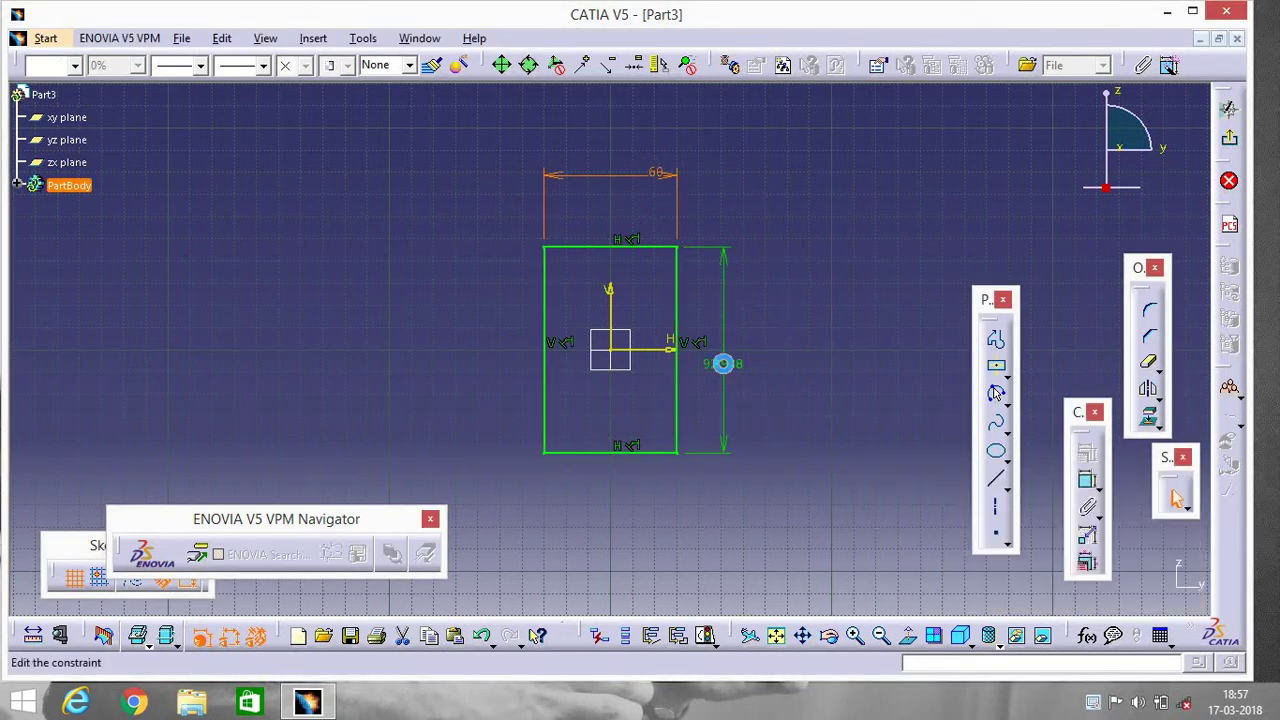
{"action": "double_click", "coordinate": [722, 364]}
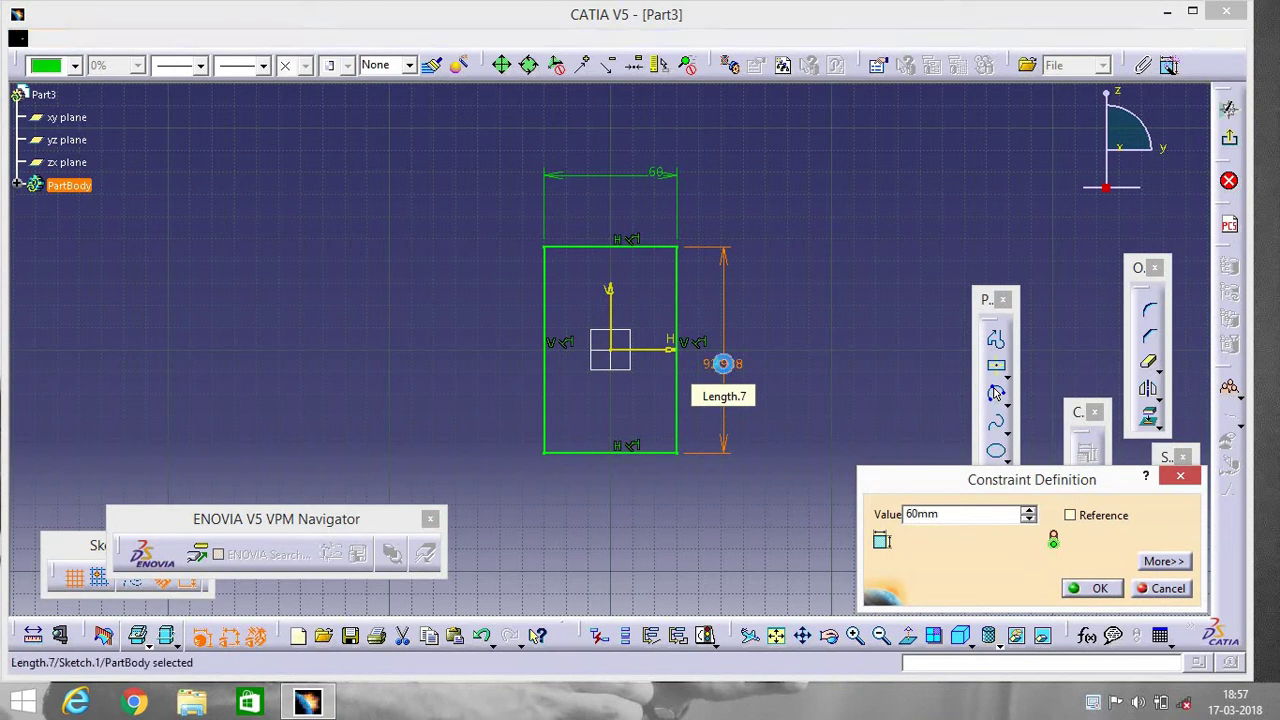
{"action": "key", "text": "Return"}
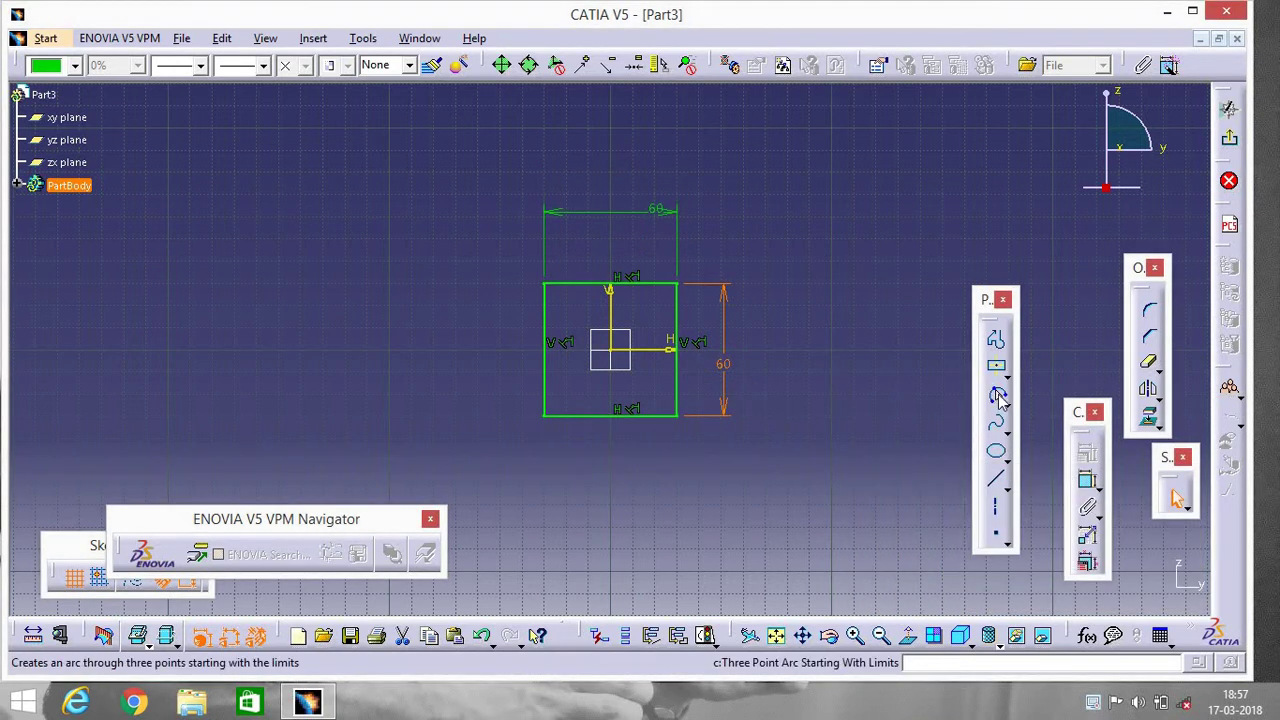
Draw the outer claw arc from the square's top-right corner out to the claw tip
{"action": "left_click", "coordinate": [1006, 402]}
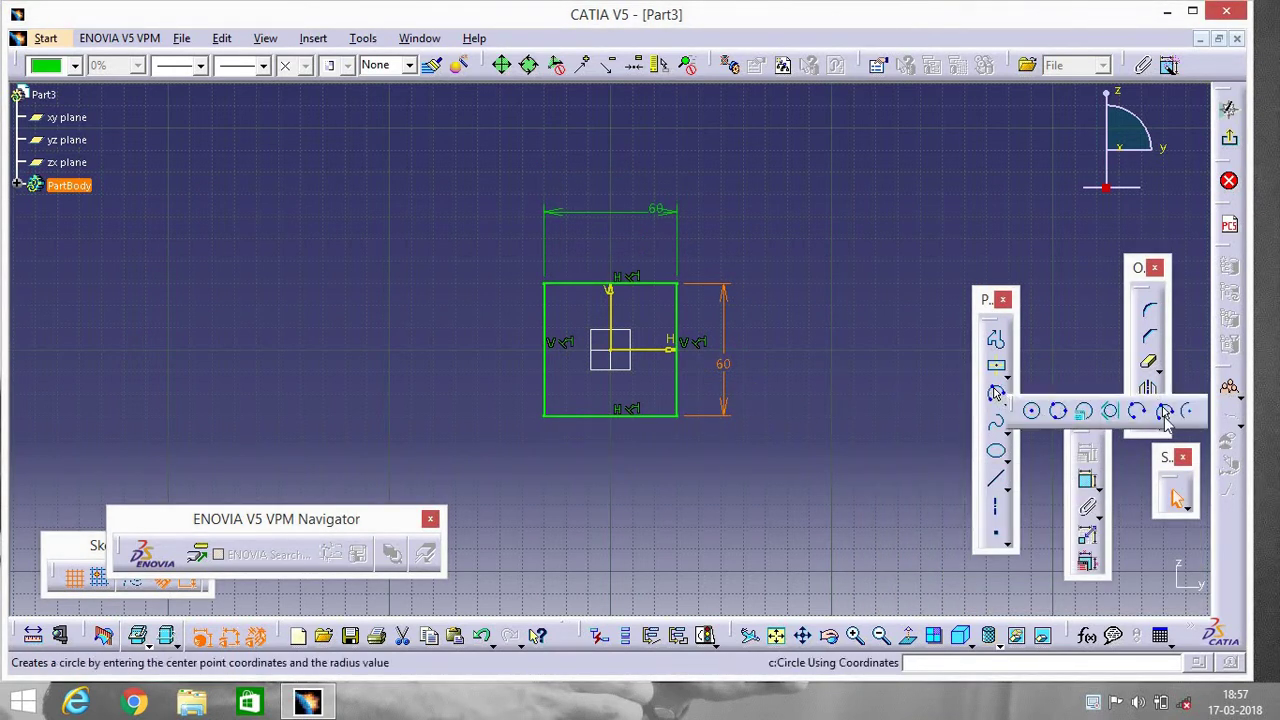
{"action": "left_click", "coordinate": [1165, 411]}
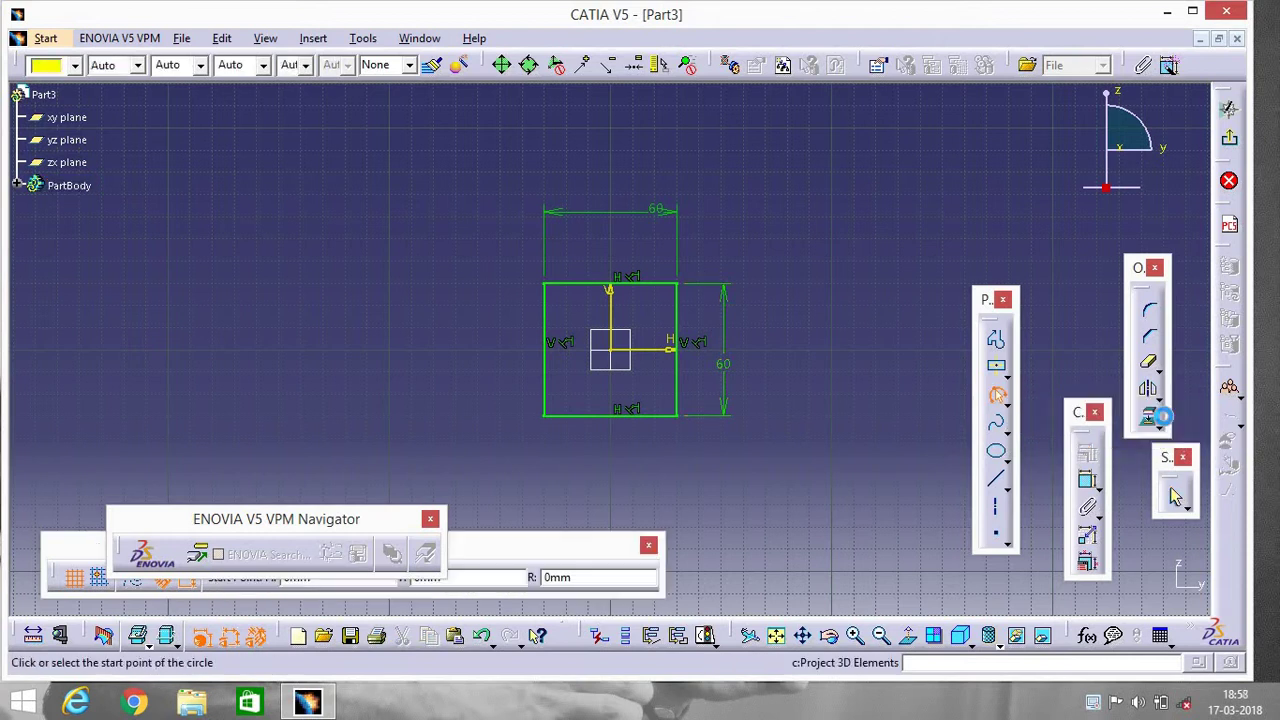
{"action": "left_click", "coordinate": [682, 288]}
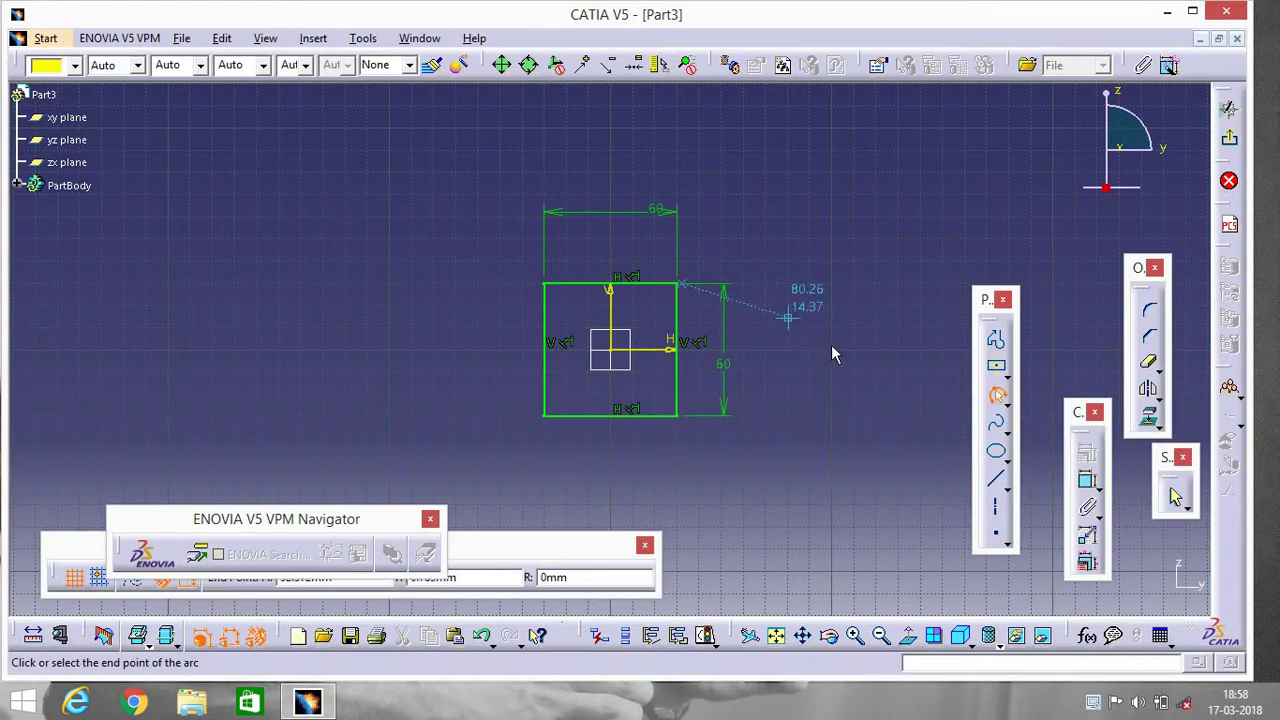
{"action": "left_click", "coordinate": [996, 396]}
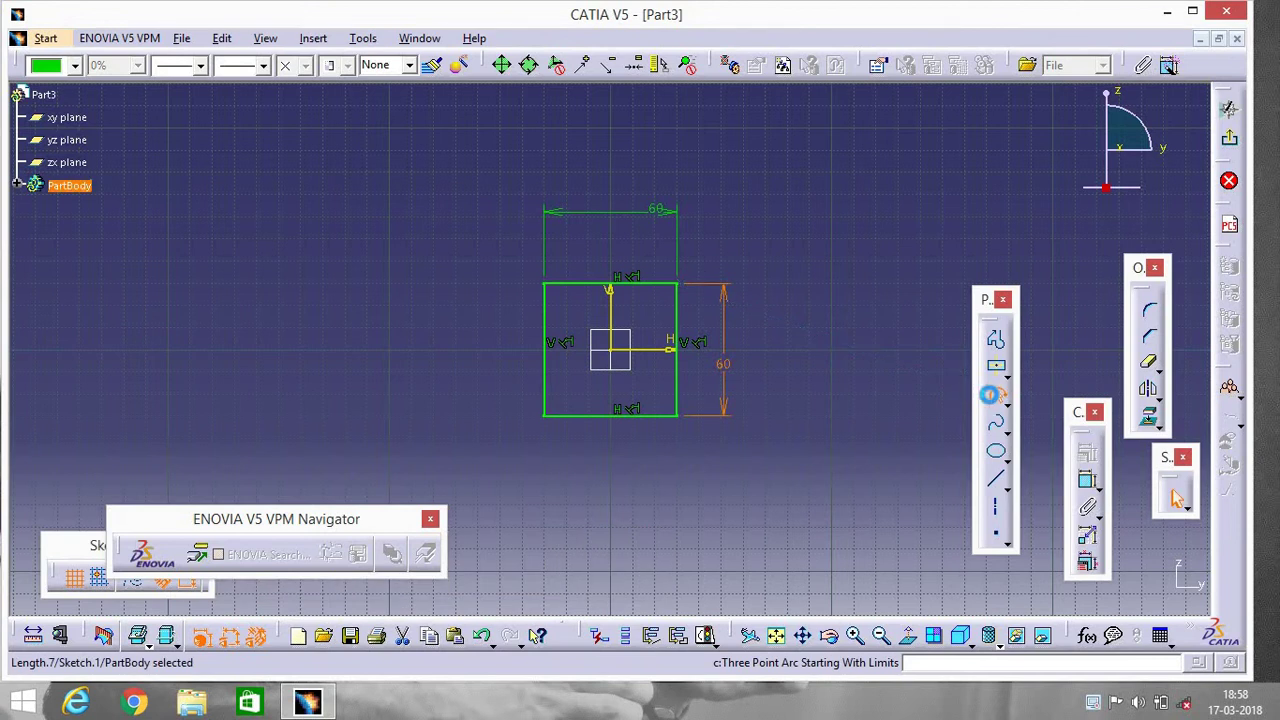
{"action": "left_click", "coordinate": [688, 290]}
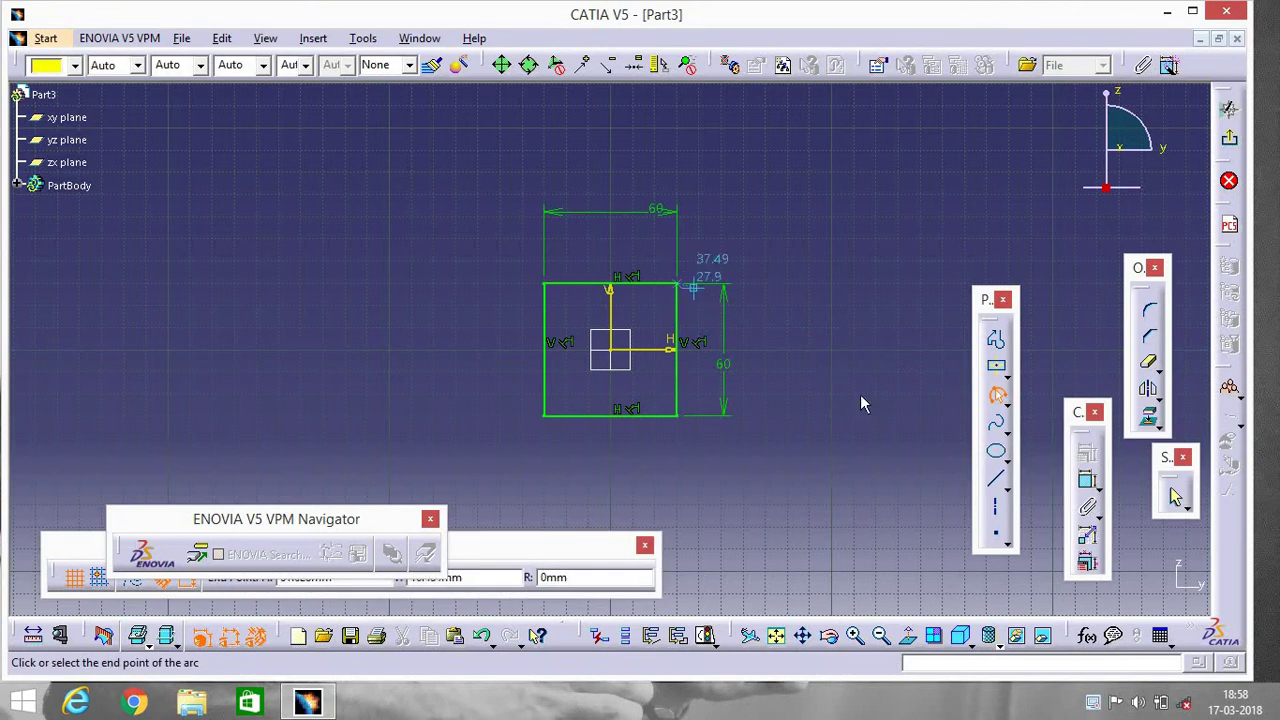
{"action": "left_click", "coordinate": [909, 417]}
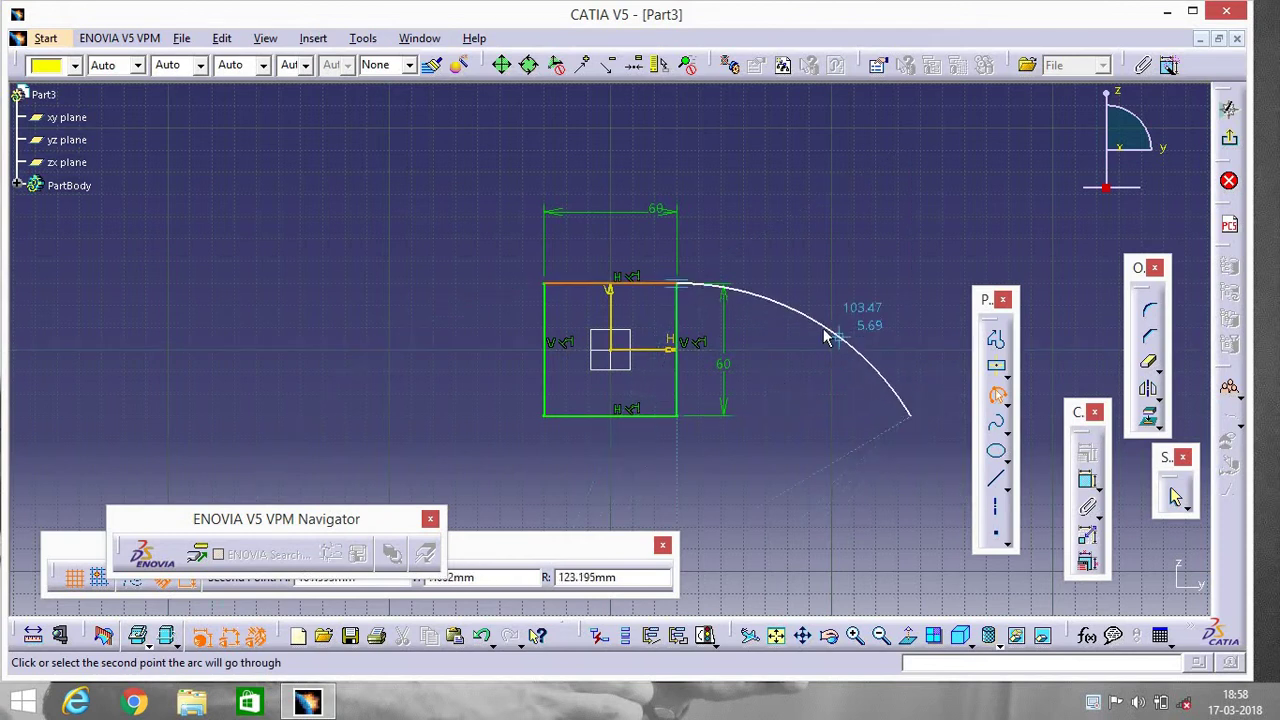
{"action": "left_click", "coordinate": [820, 333]}
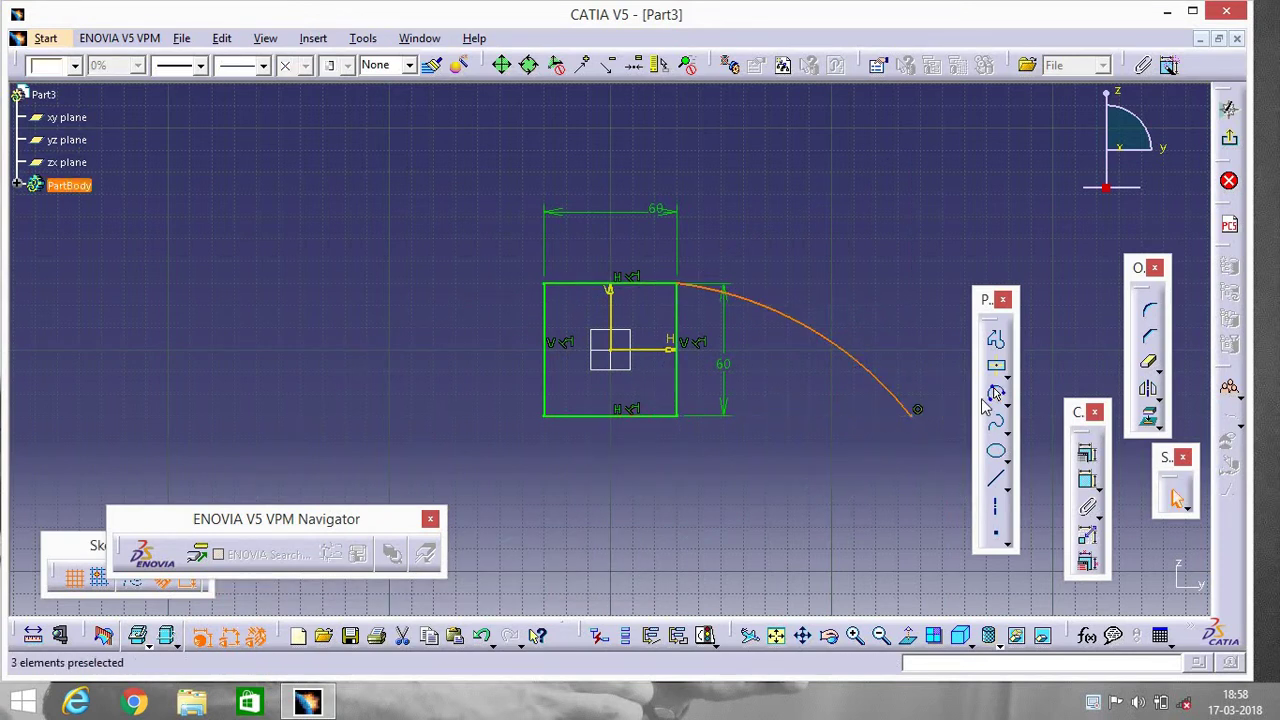
Add the inner claw arc and a notch arc ending at the square's bottom-right corner
{"action": "left_click", "coordinate": [997, 394]}
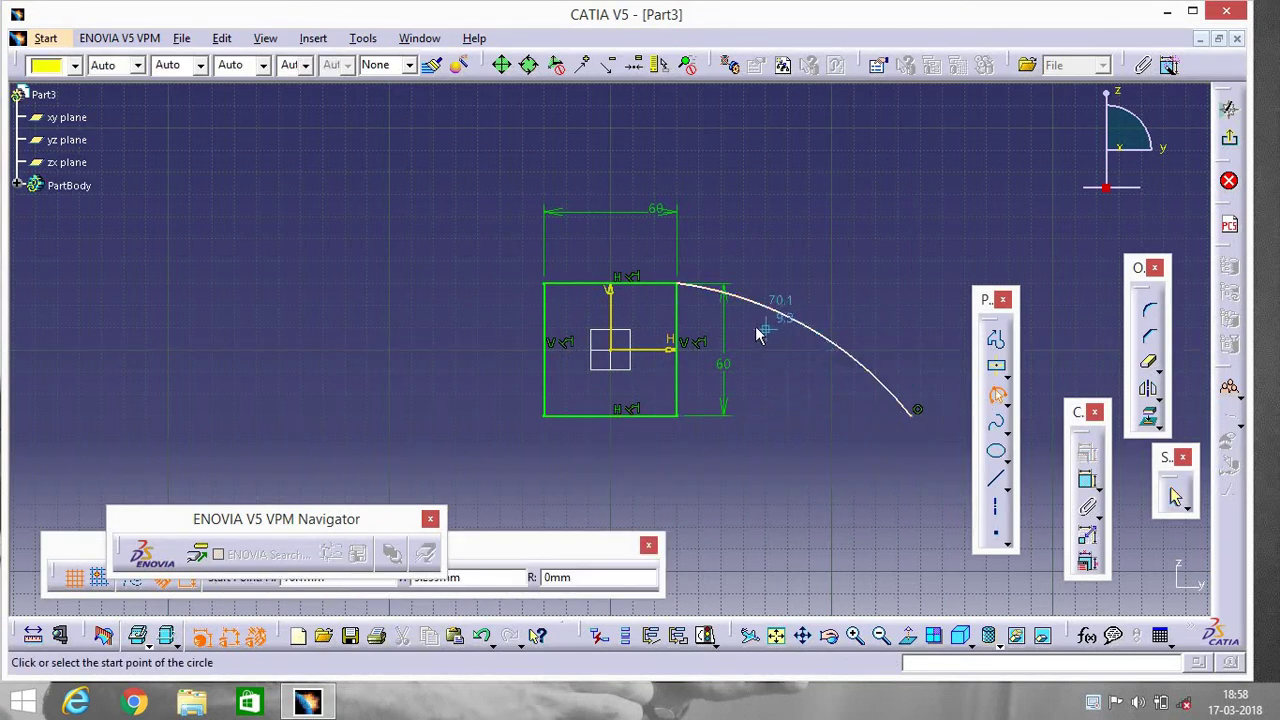
{"action": "left_click", "coordinate": [744, 327]}
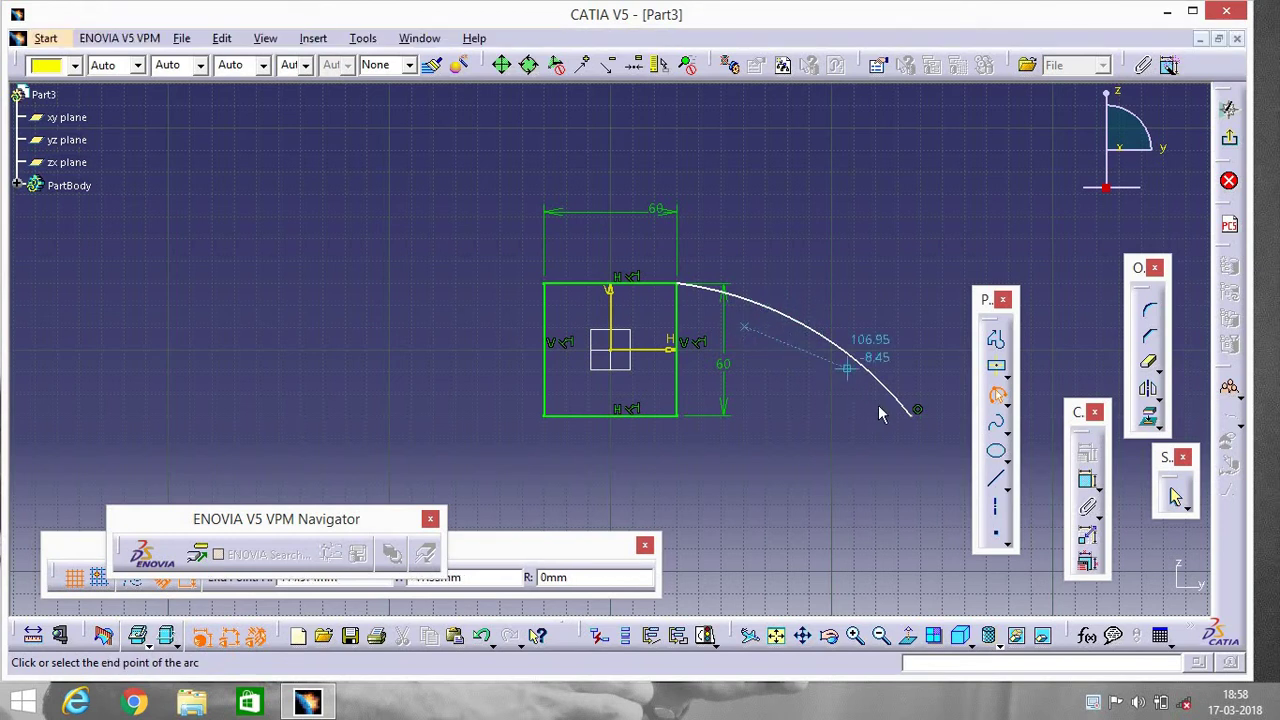
{"action": "left_click", "coordinate": [905, 425]}
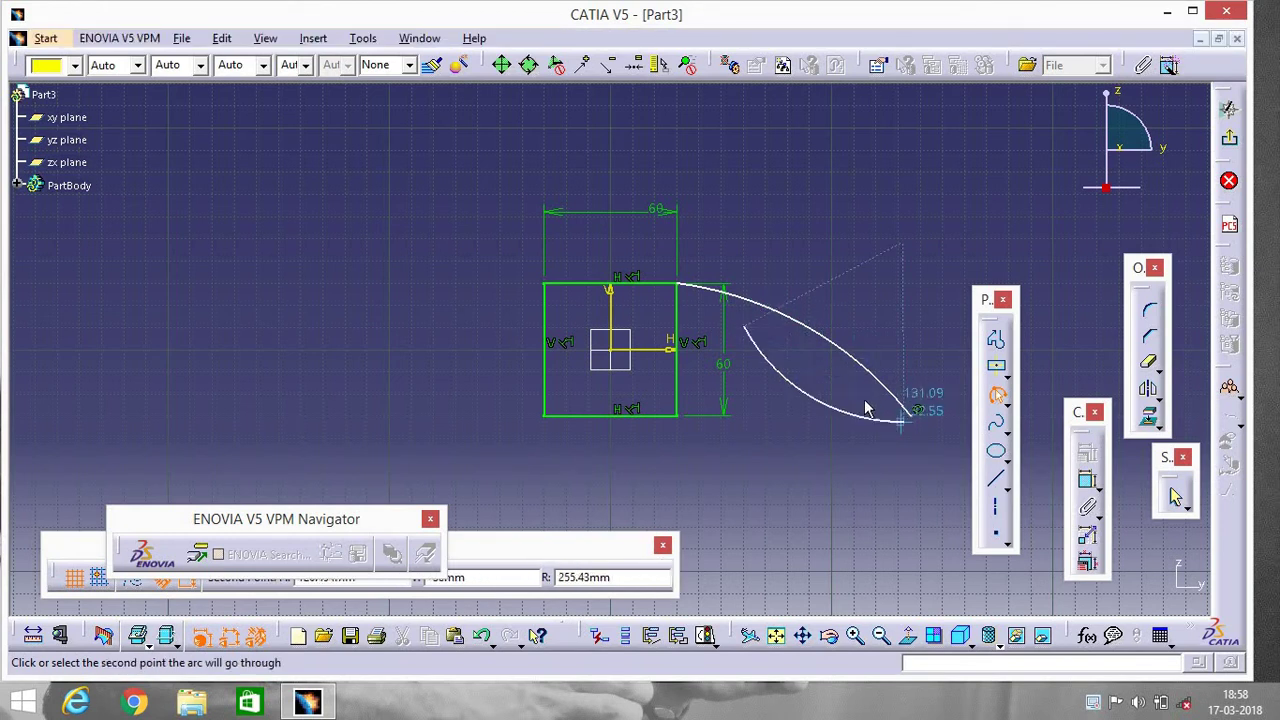
{"action": "left_click", "coordinate": [829, 362]}
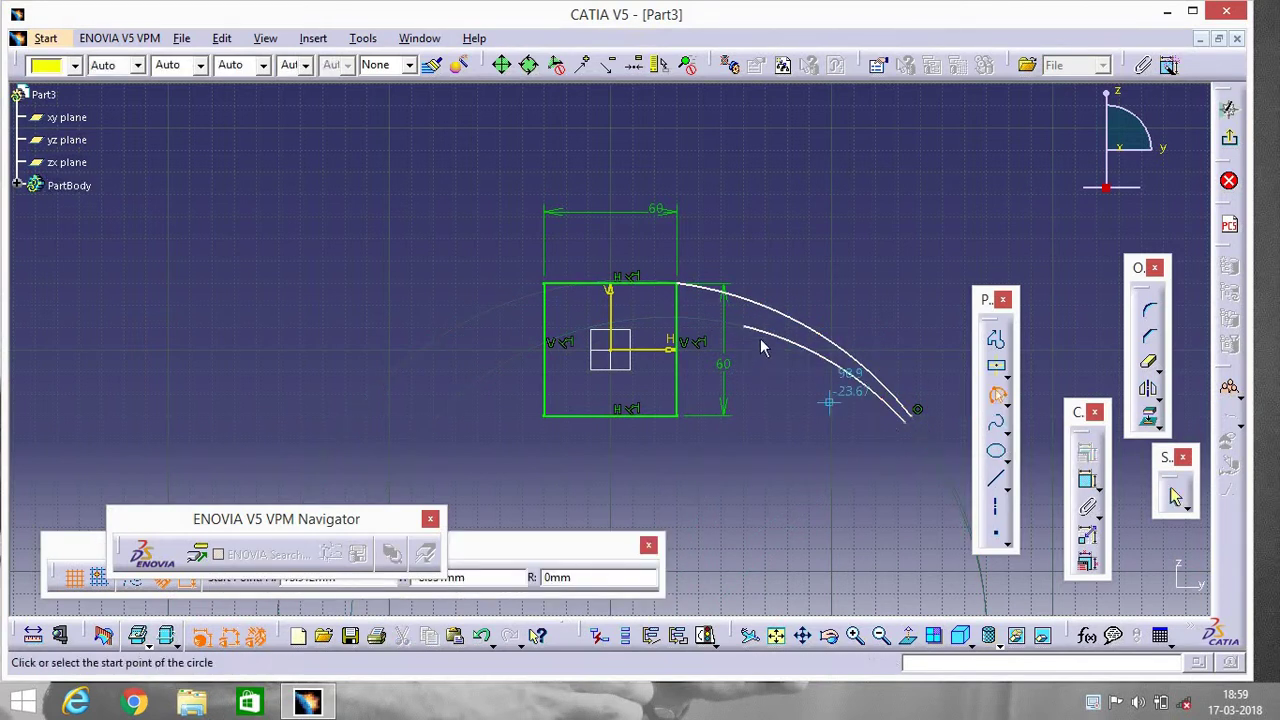
{"action": "left_click", "coordinate": [714, 360]}
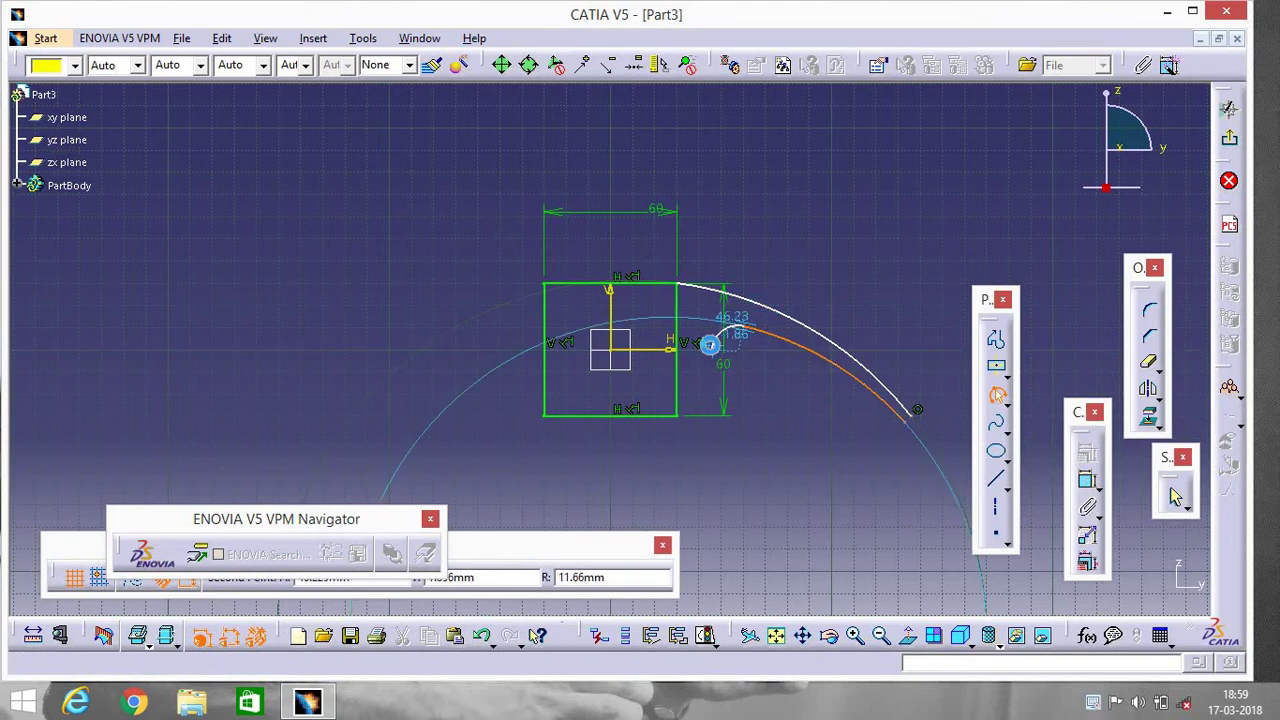
{"action": "left_click", "coordinate": [718, 352]}
{"action": "left_click", "coordinate": [720, 358]}
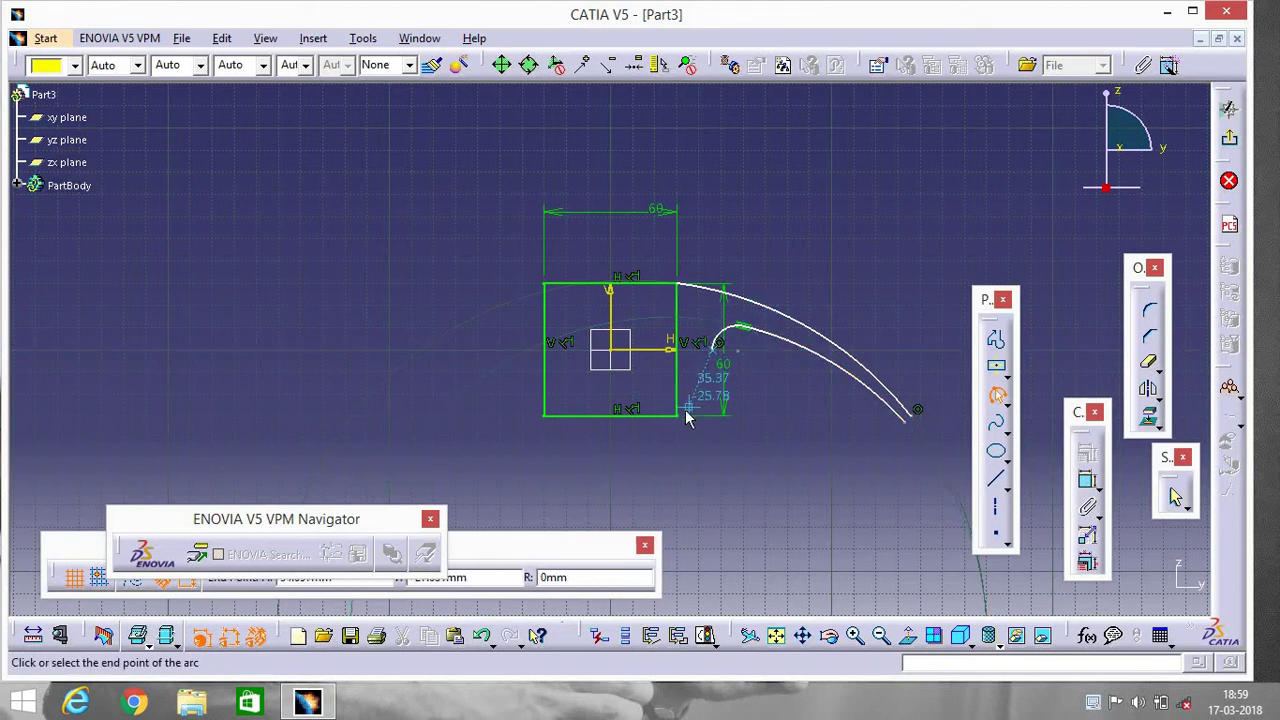
{"action": "left_click", "coordinate": [681, 414]}
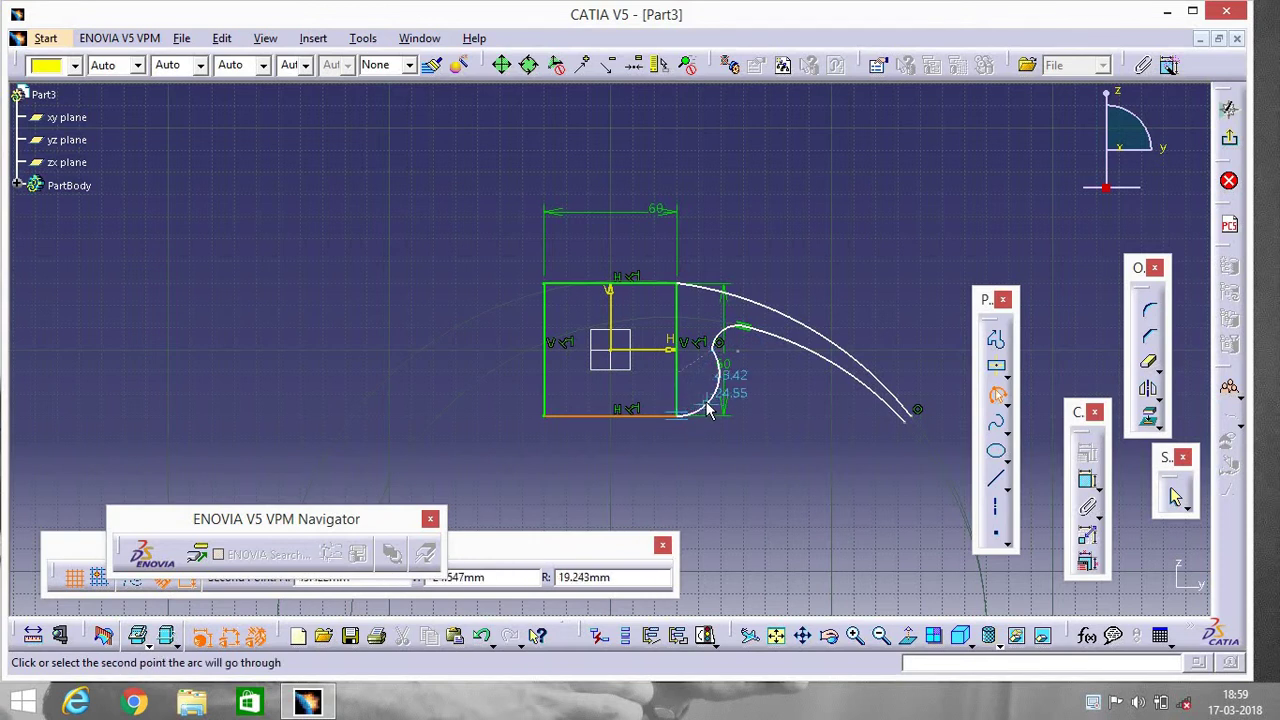
{"action": "left_click", "coordinate": [695, 393]}
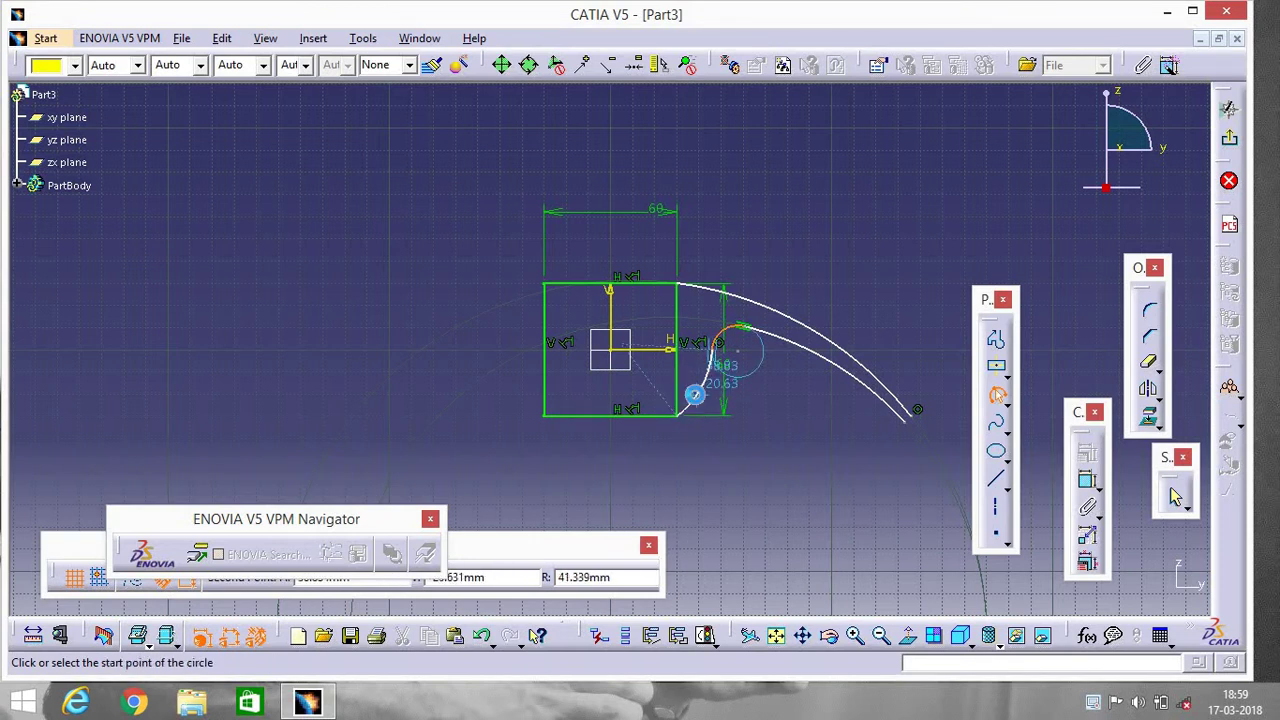
Adjust the lower claw arc's end and redraw the outer arc to meet the claw tip
{"action": "left_click_drag", "start_coordinate": [913, 437], "coordinate": [917, 432]}
{"action": "left_click", "coordinate": [903, 423]}
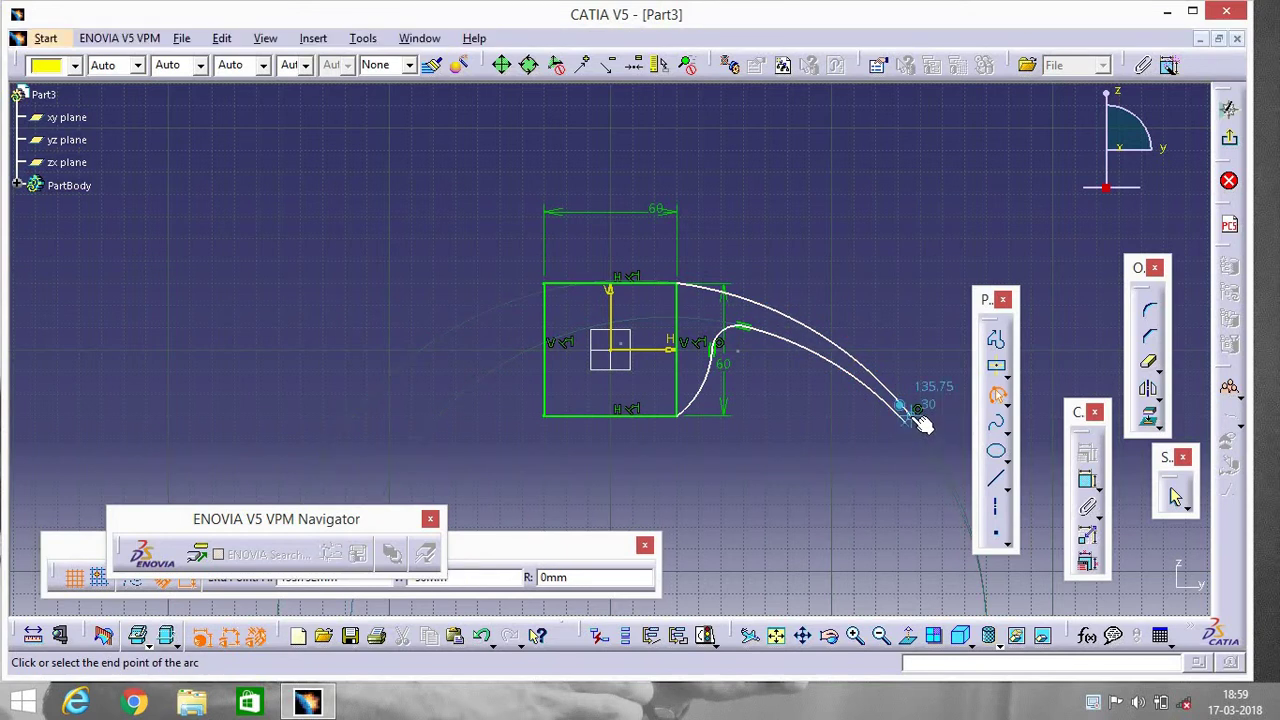
{"action": "left_click", "coordinate": [912, 425]}
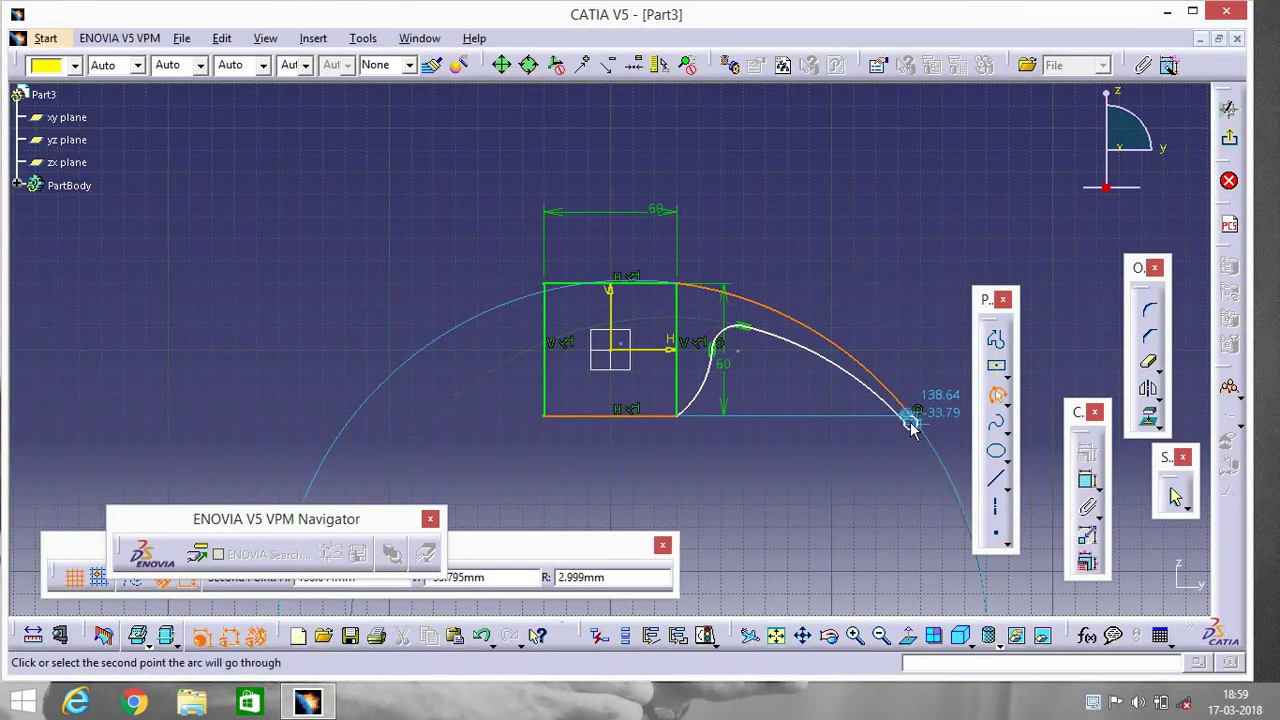
{"action": "left_click", "coordinate": [908, 420]}
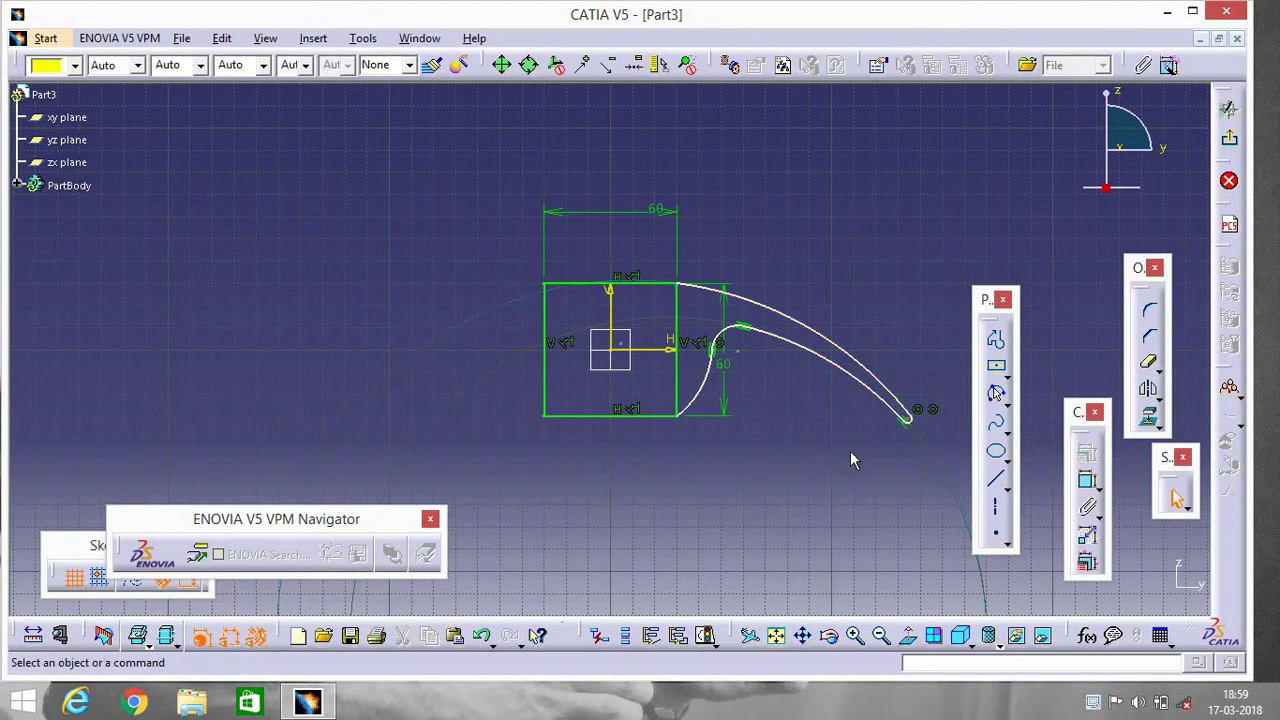
Trim away the square's leftover vertical edge and exit the sketch
{"action": "left_click", "coordinate": [1150, 366]}
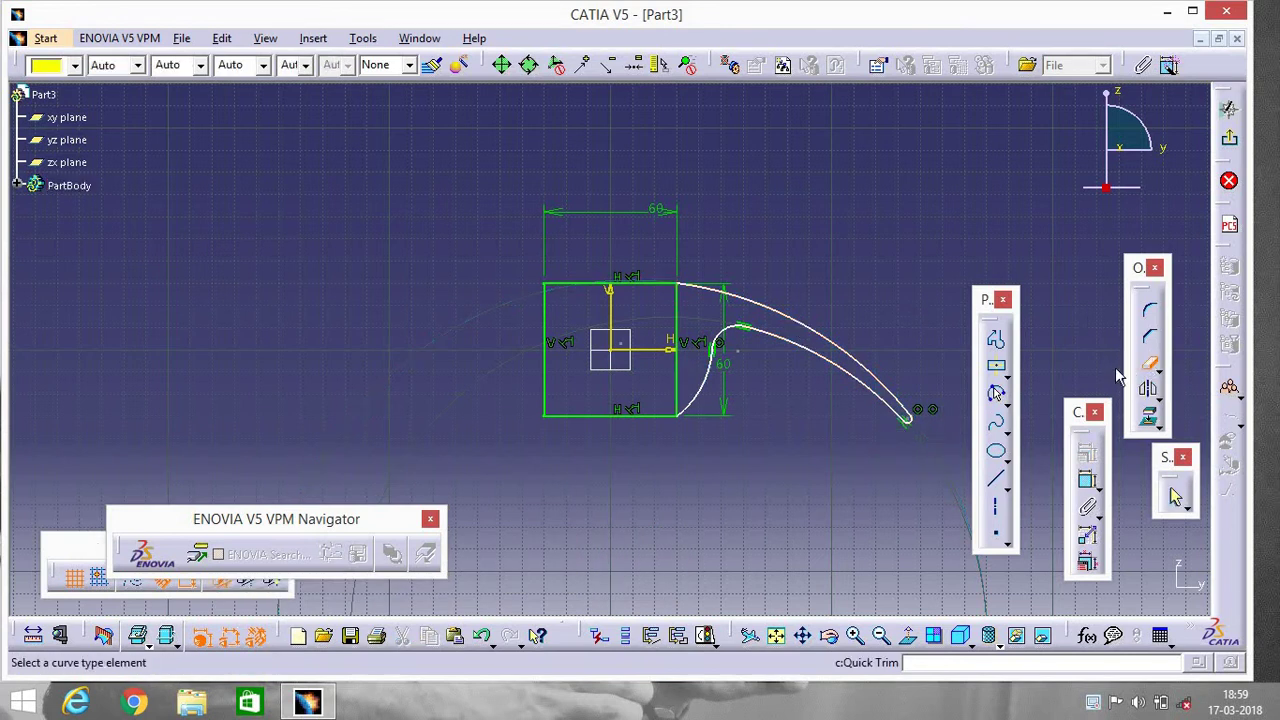
{"action": "left_click", "coordinate": [680, 340]}
{"action": "left_click", "coordinate": [655, 390]}
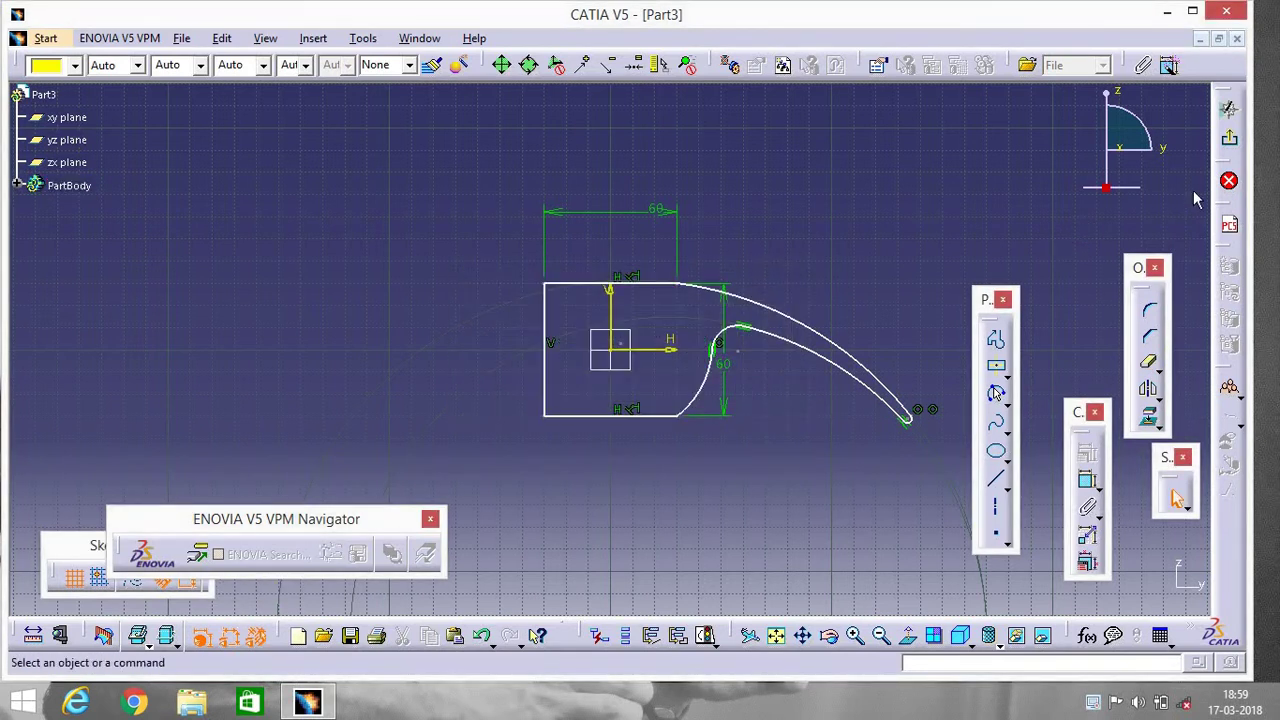
{"action": "left_click", "coordinate": [1229, 137]}
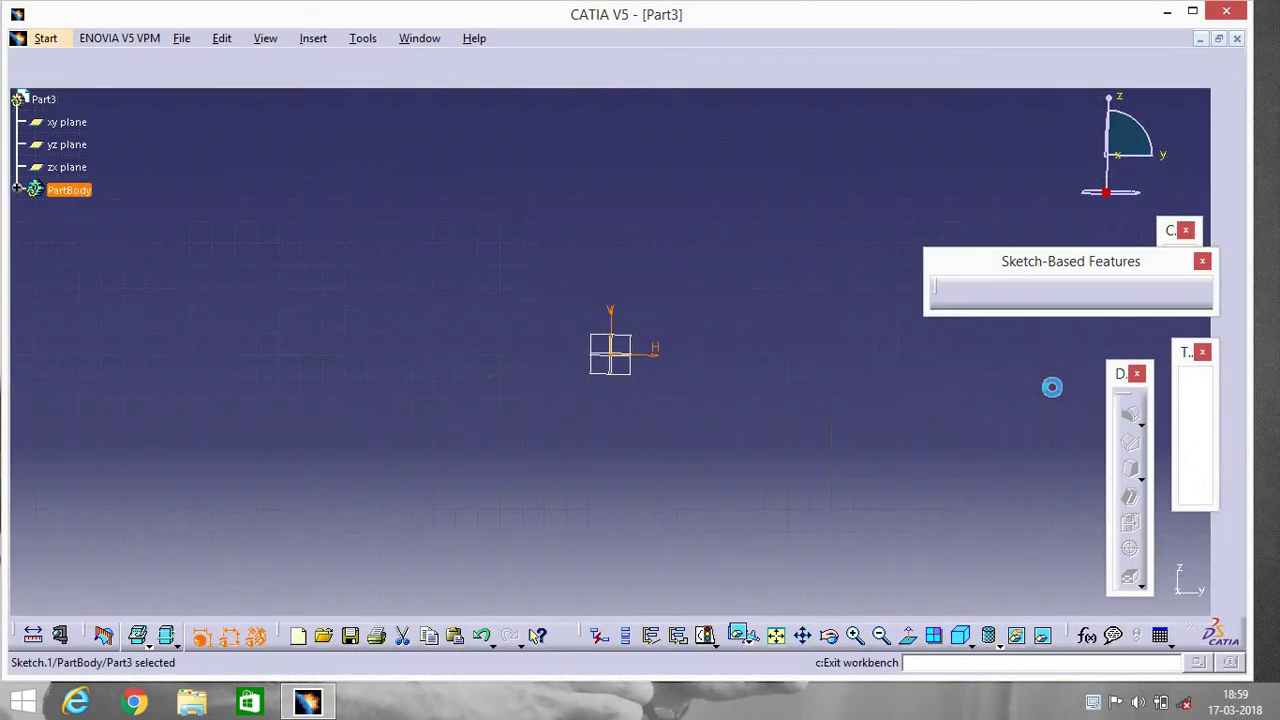
Pad Sketch.1 to a 25 mm length with mirrored extent and reversed direction
{"action": "left_click", "coordinate": [955, 302]}
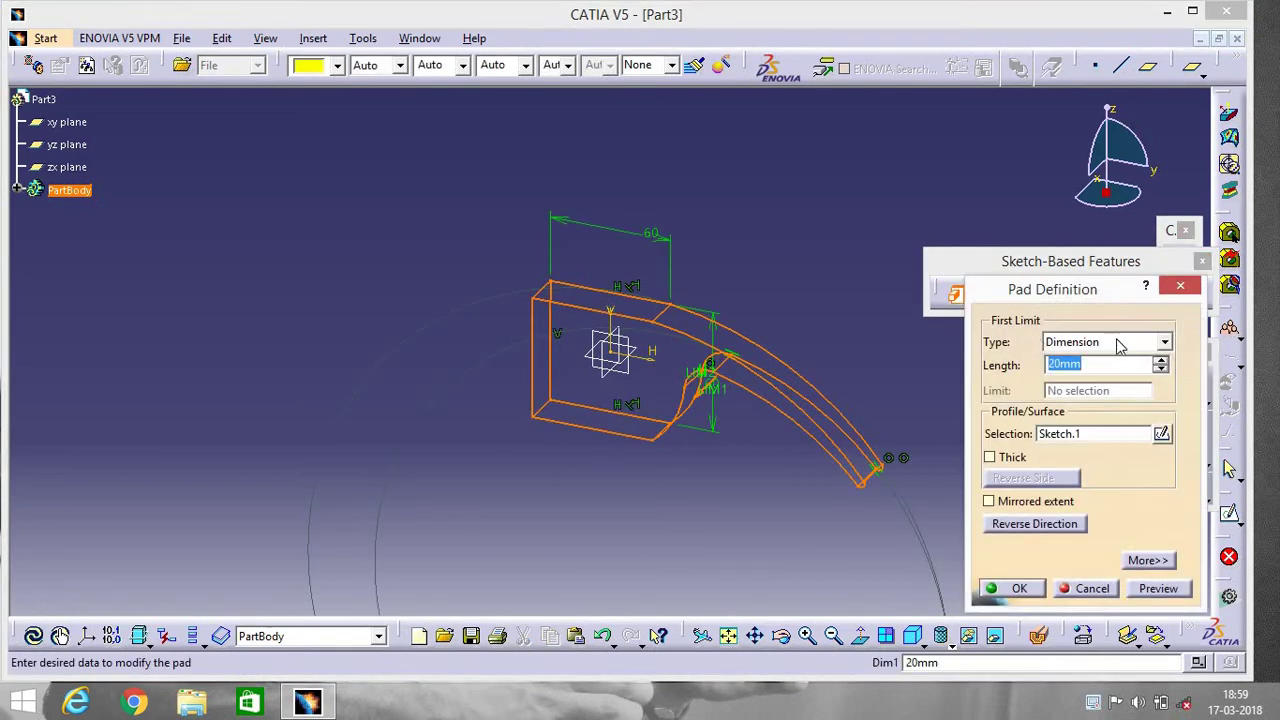
{"action": "left_click", "coordinate": [1139, 340]}
{"action": "left_click", "coordinate": [896, 319]}
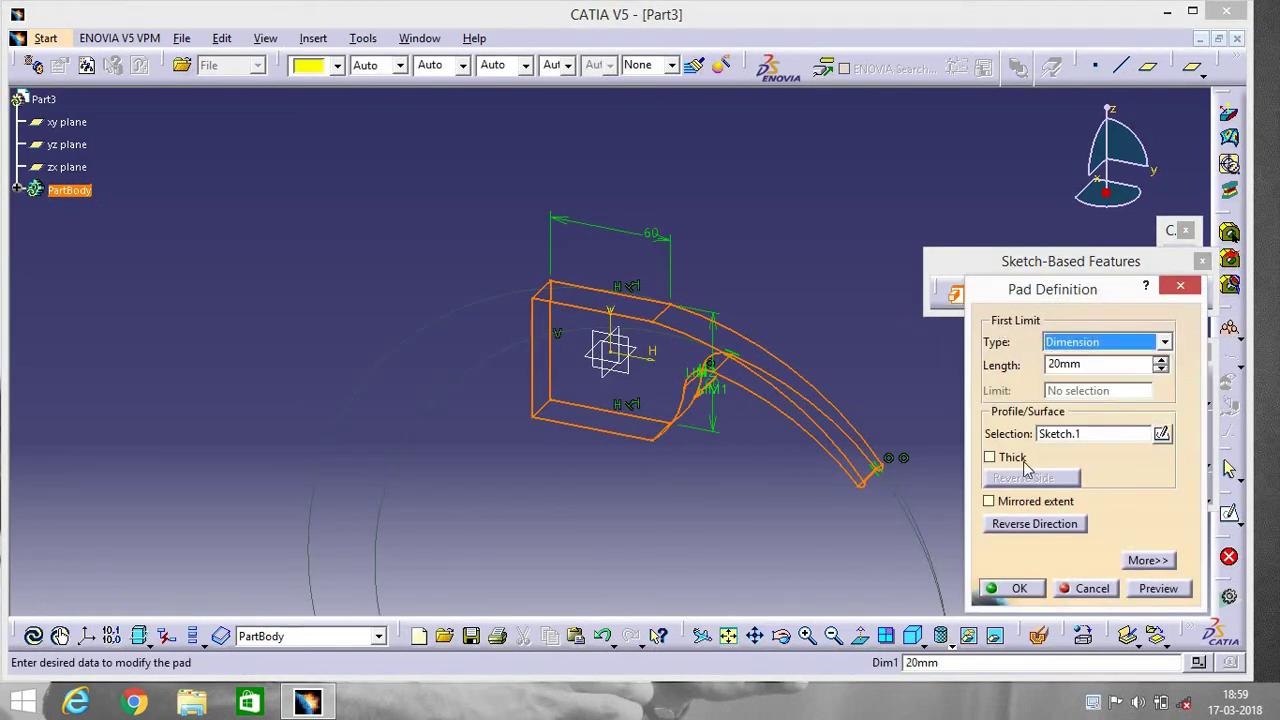
{"action": "left_click", "coordinate": [1017, 527]}
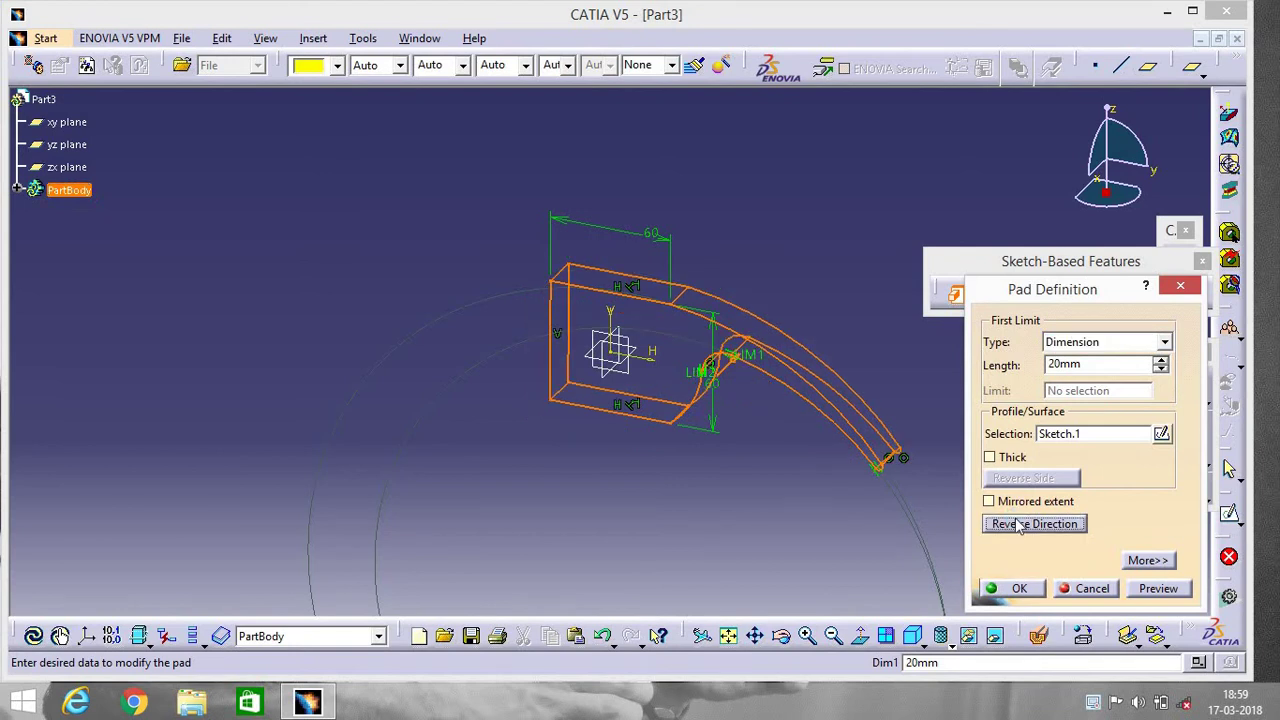
{"action": "left_click", "coordinate": [1028, 500]}
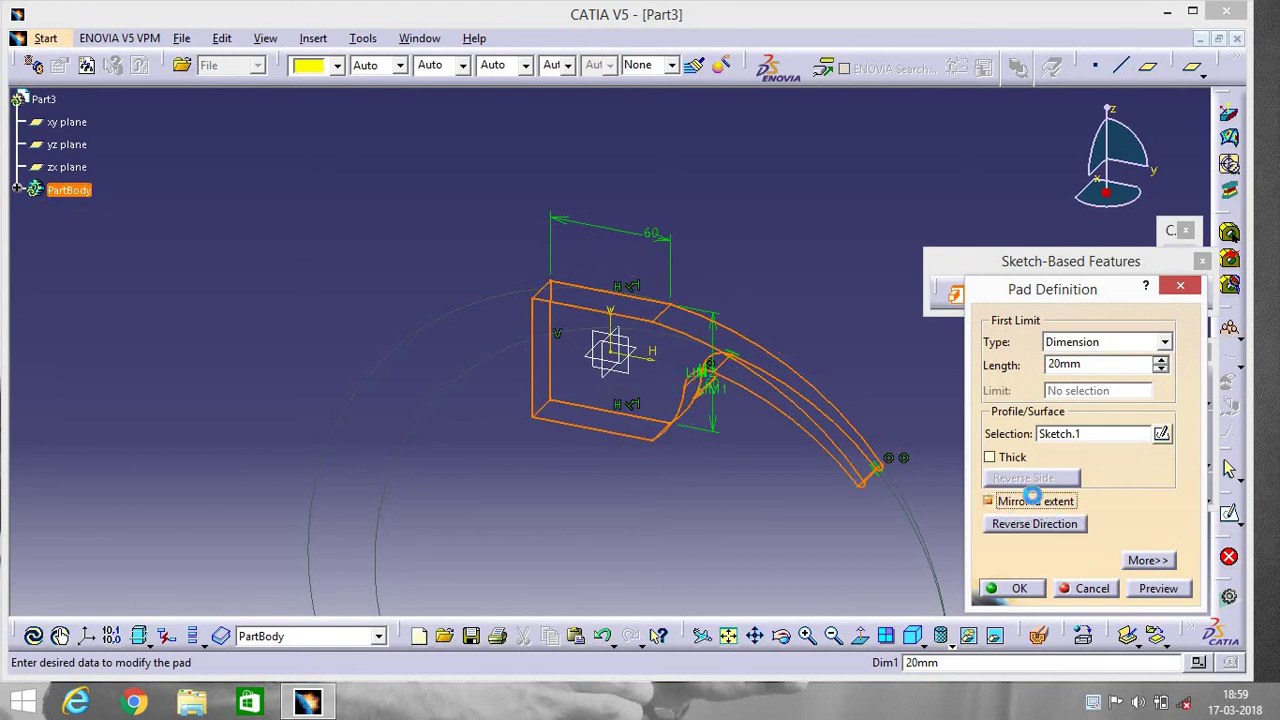
{"action": "left_click", "coordinate": [1161, 361]}
{"action": "left_click", "coordinate": [1161, 361]}
{"action": "left_click", "coordinate": [1161, 361]}
{"action": "left_click", "coordinate": [1161, 361]}
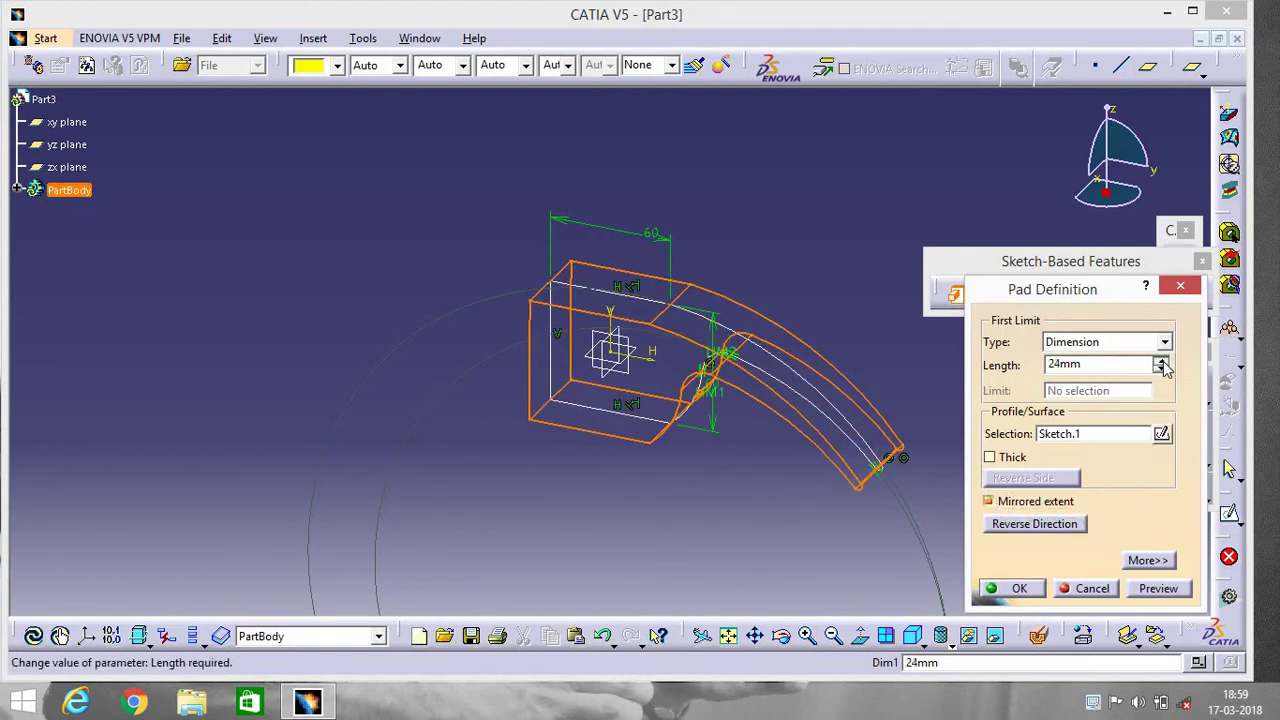
{"action": "left_click", "coordinate": [1161, 361]}
{"action": "left_click", "coordinate": [1045, 589]}
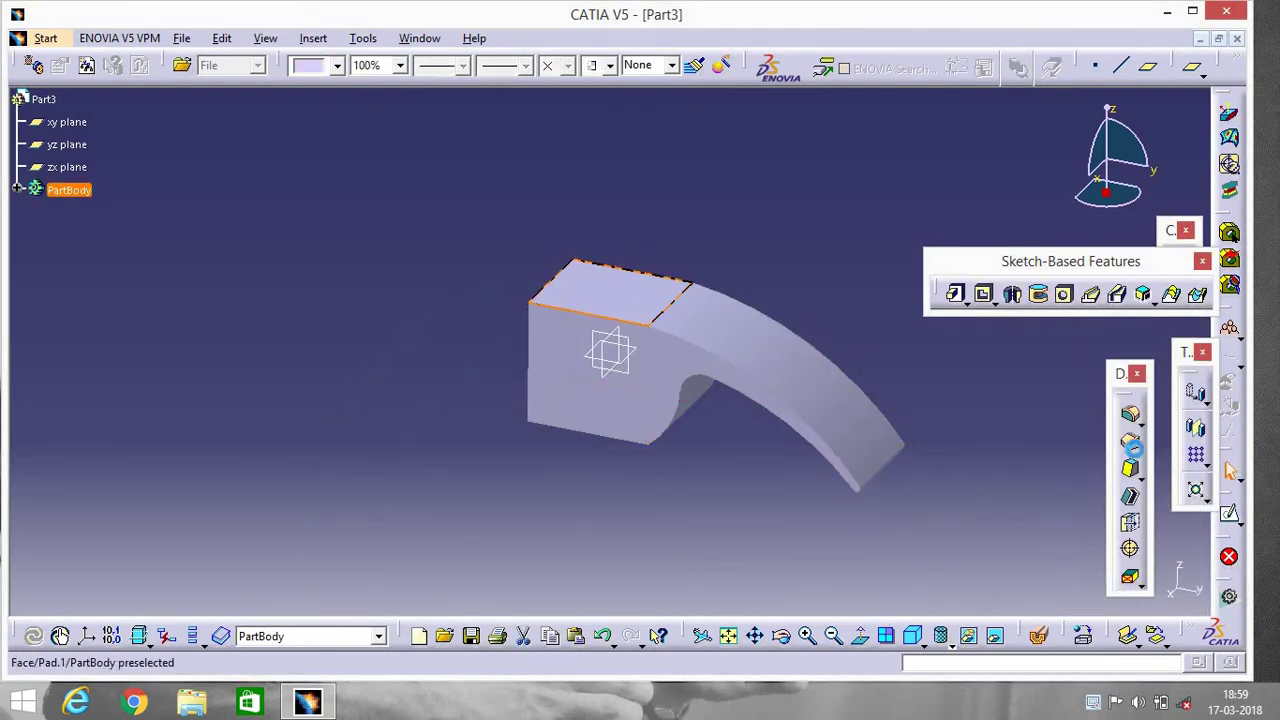
Sketch on the head's top face a slanted slot edge, mirrored about the vertical axis
{"action": "left_click", "coordinate": [655, 320]}
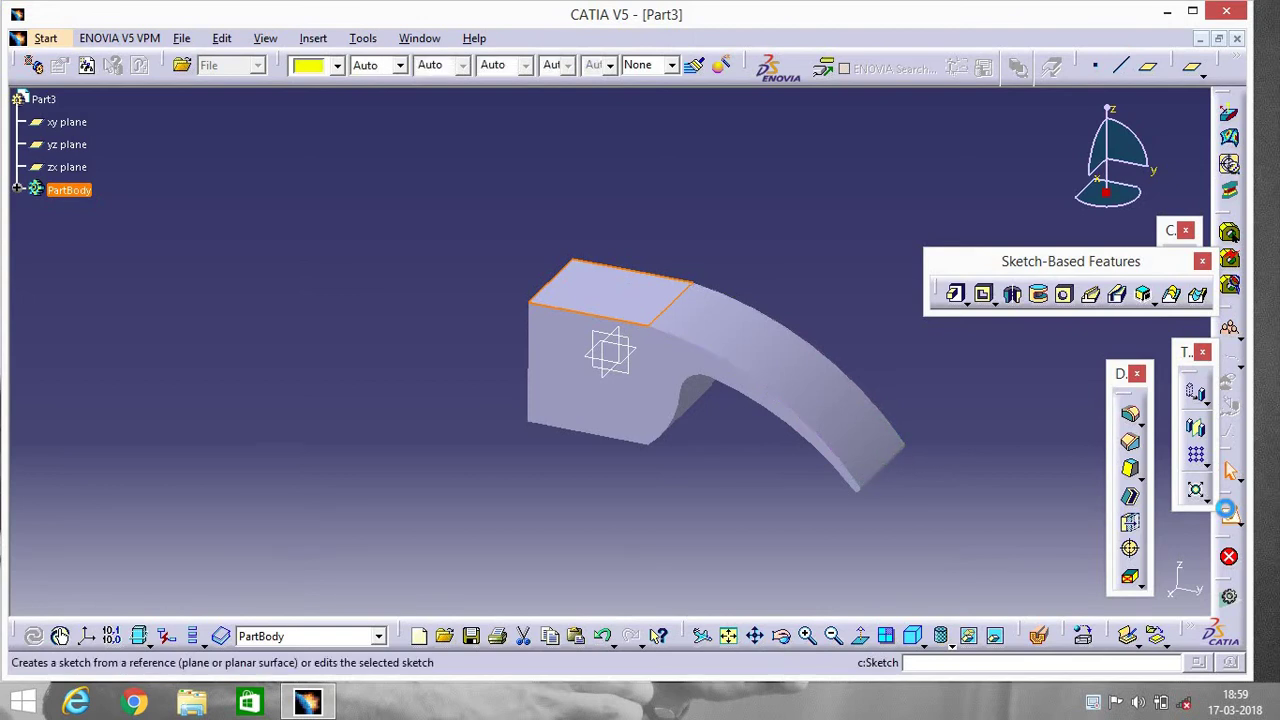
{"action": "left_click", "coordinate": [1230, 472]}
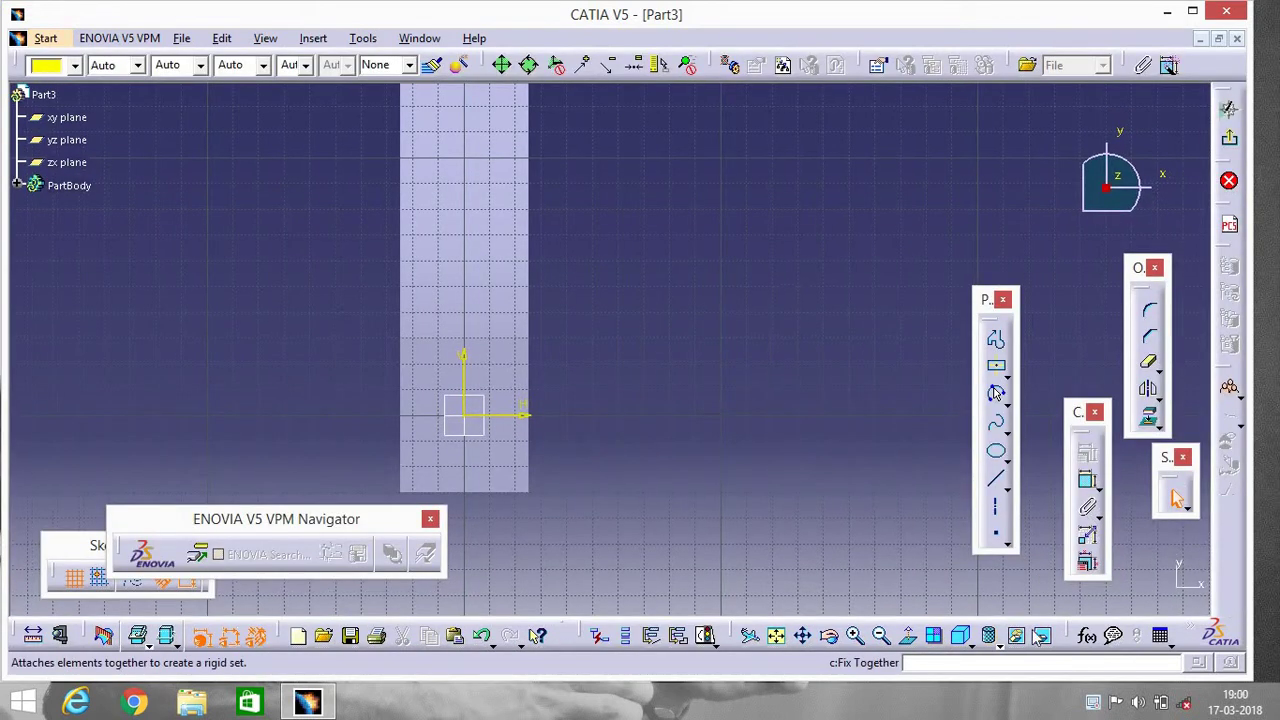
{"action": "left_click", "coordinate": [775, 636]}
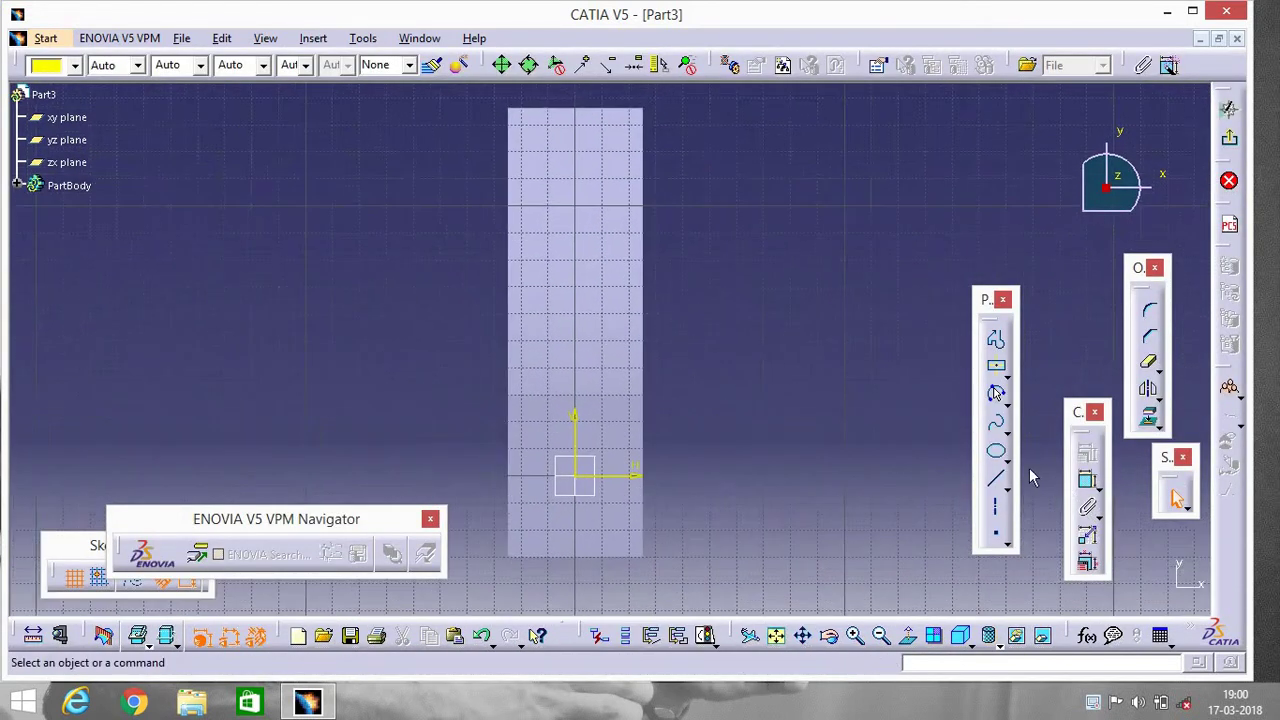
{"action": "left_click", "coordinate": [995, 490]}
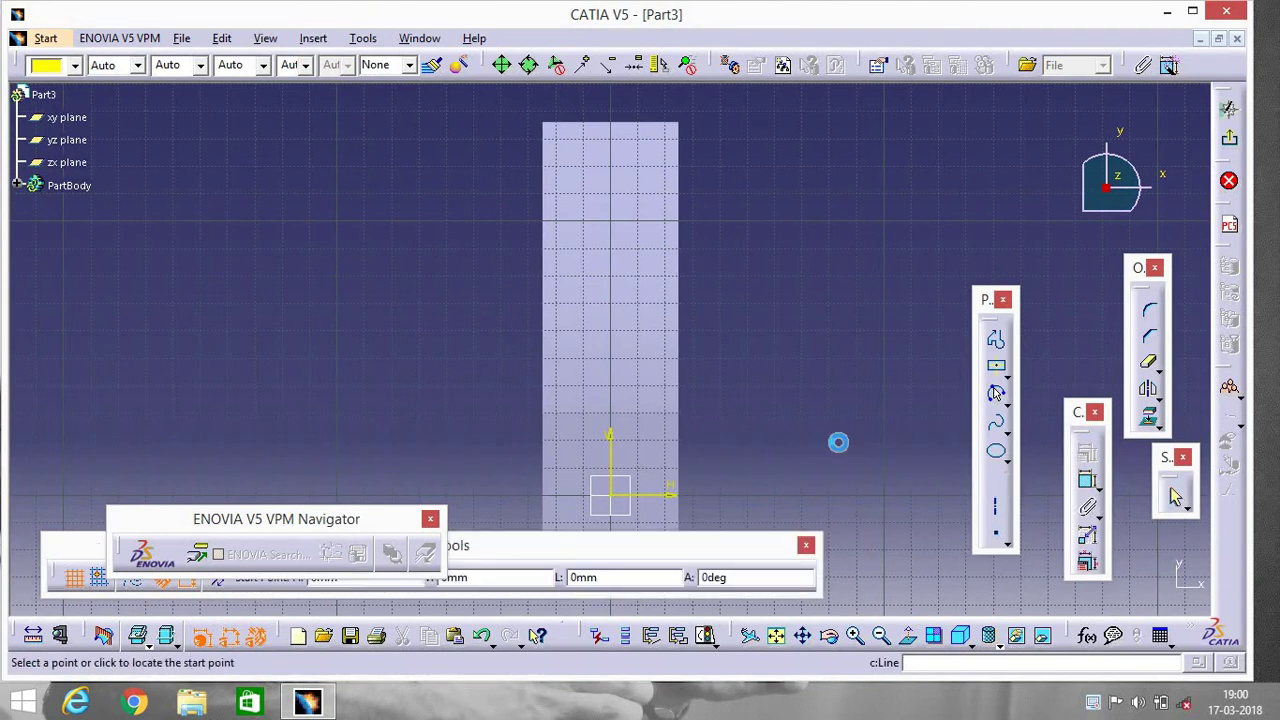
{"action": "left_click", "coordinate": [601, 357]}
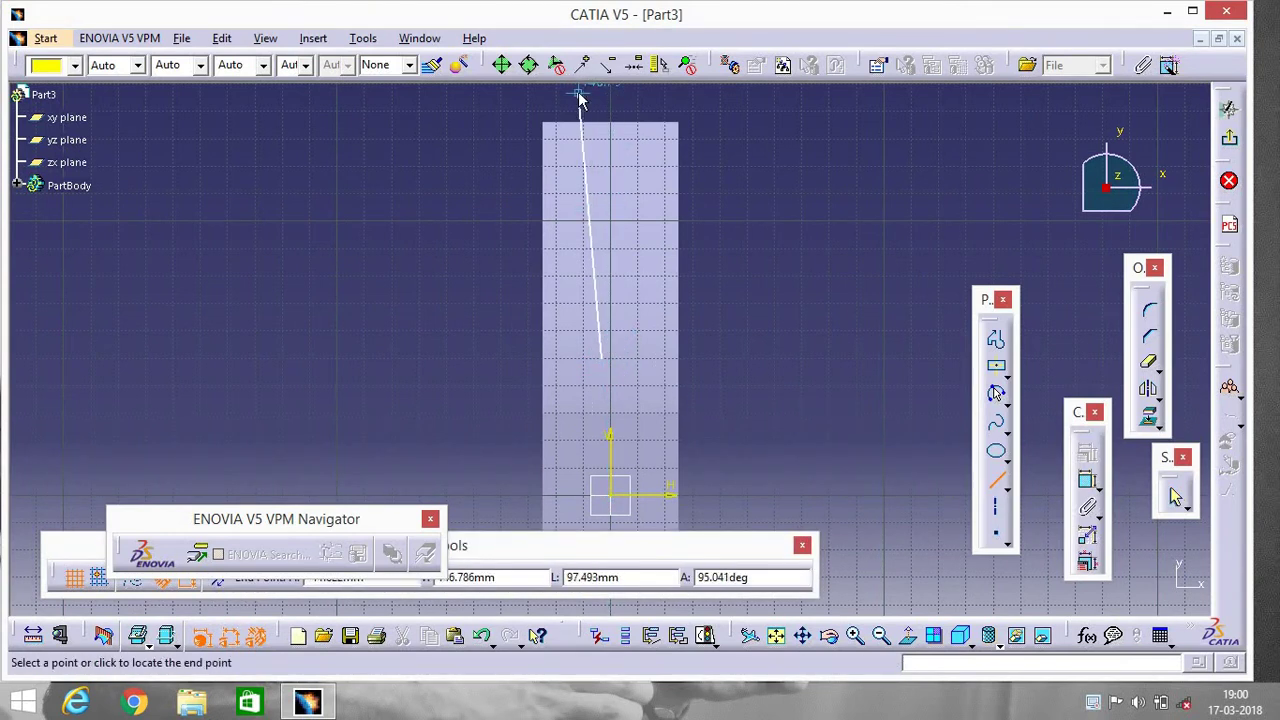
{"action": "left_click", "coordinate": [580, 97]}
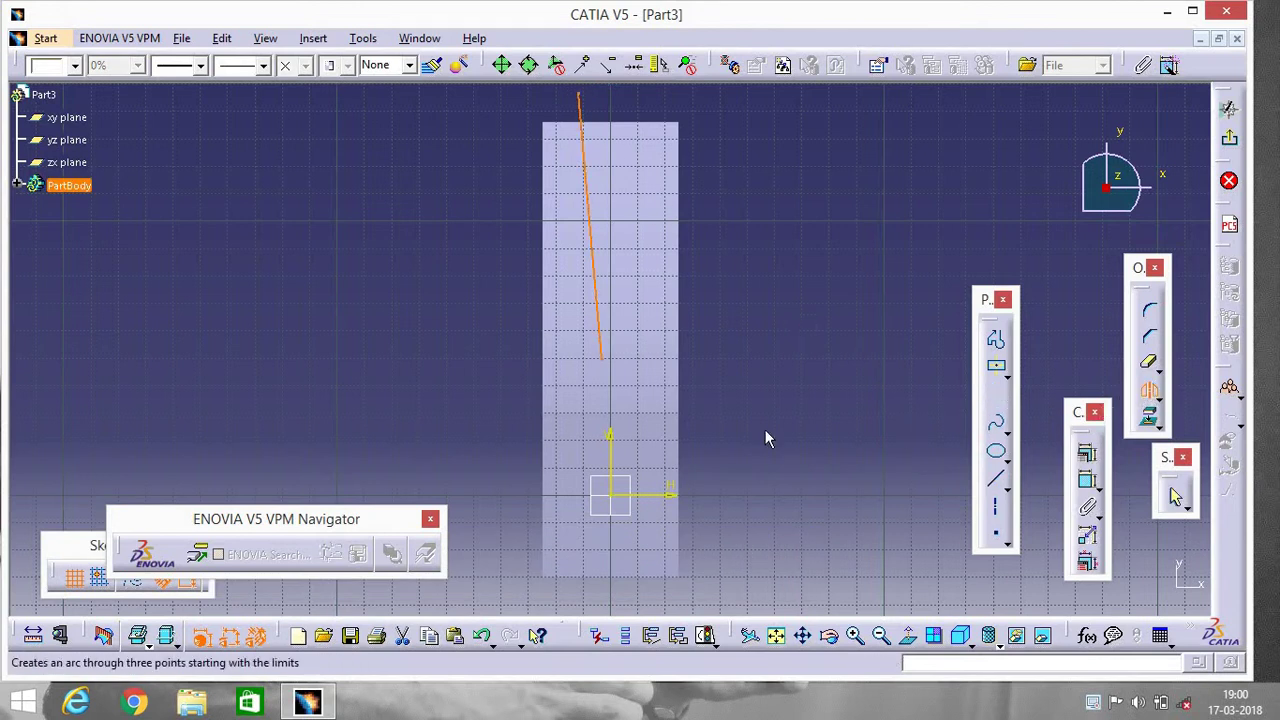
{"action": "left_click", "coordinate": [616, 451]}
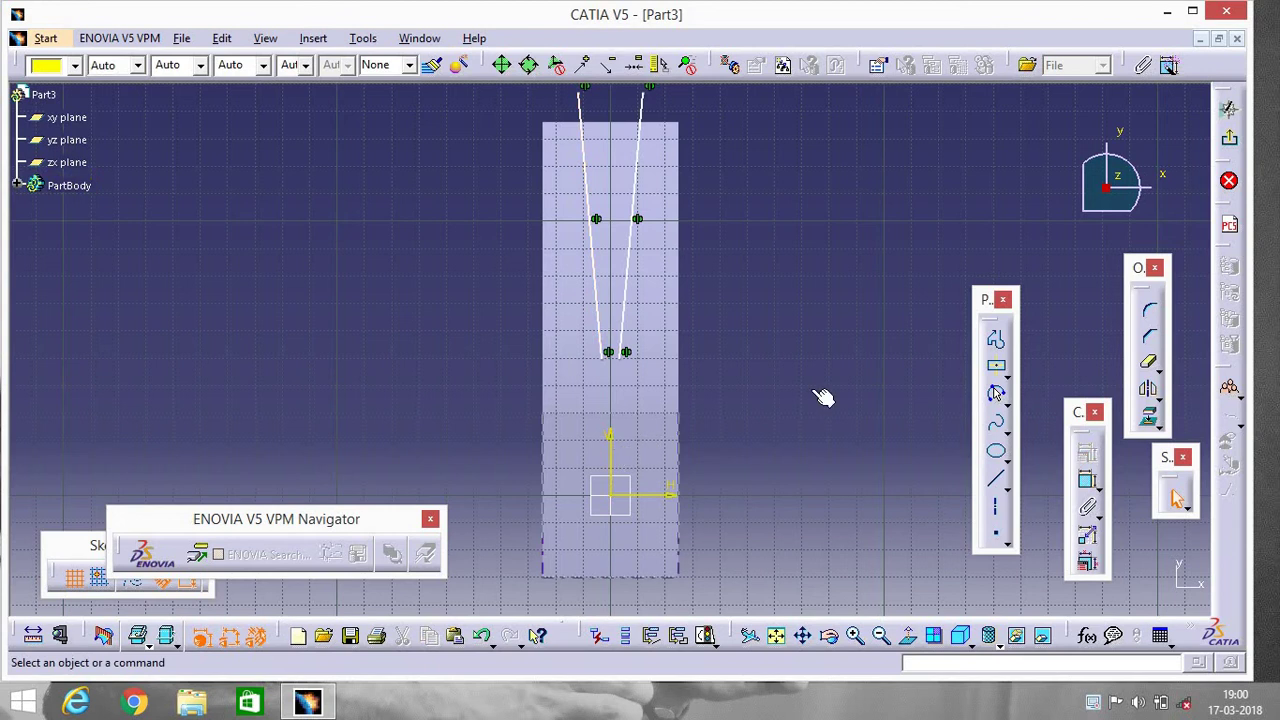
Round the slot's point with an arc, close its top with a line, and exit
{"action": "left_click", "coordinate": [995, 393]}
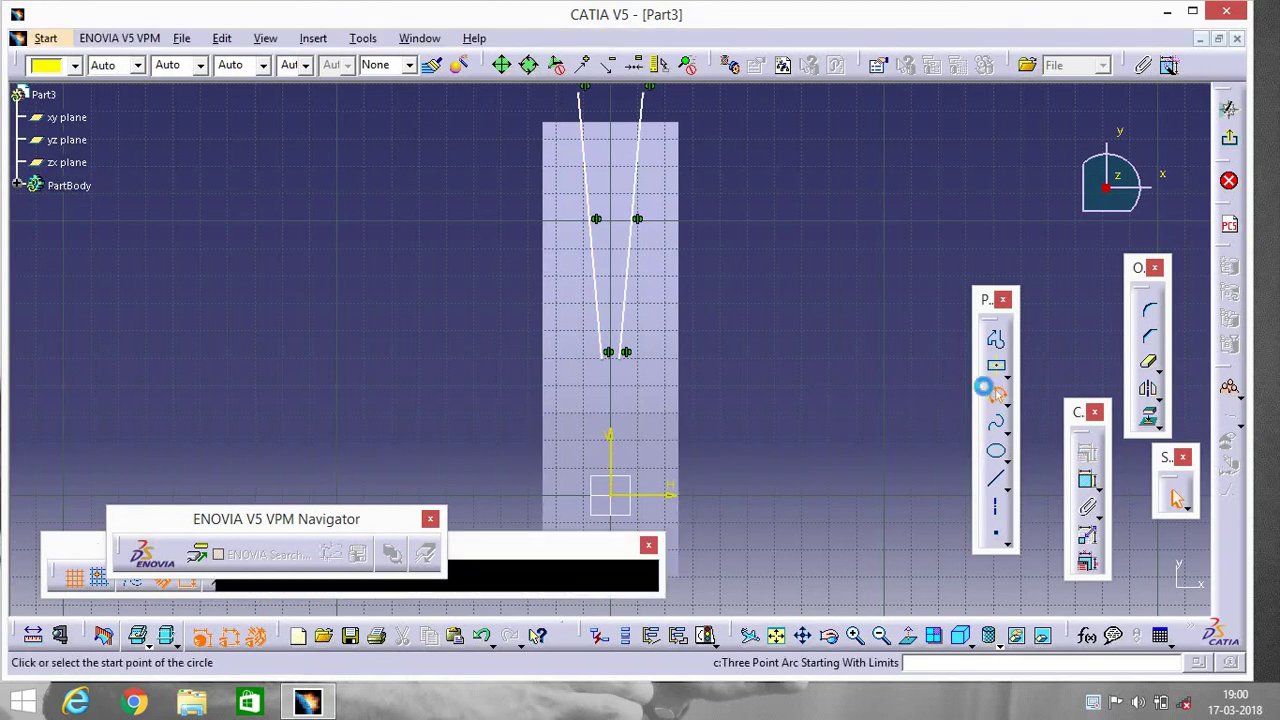
{"action": "left_click", "coordinate": [607, 356]}
{"action": "left_click", "coordinate": [625, 354]}
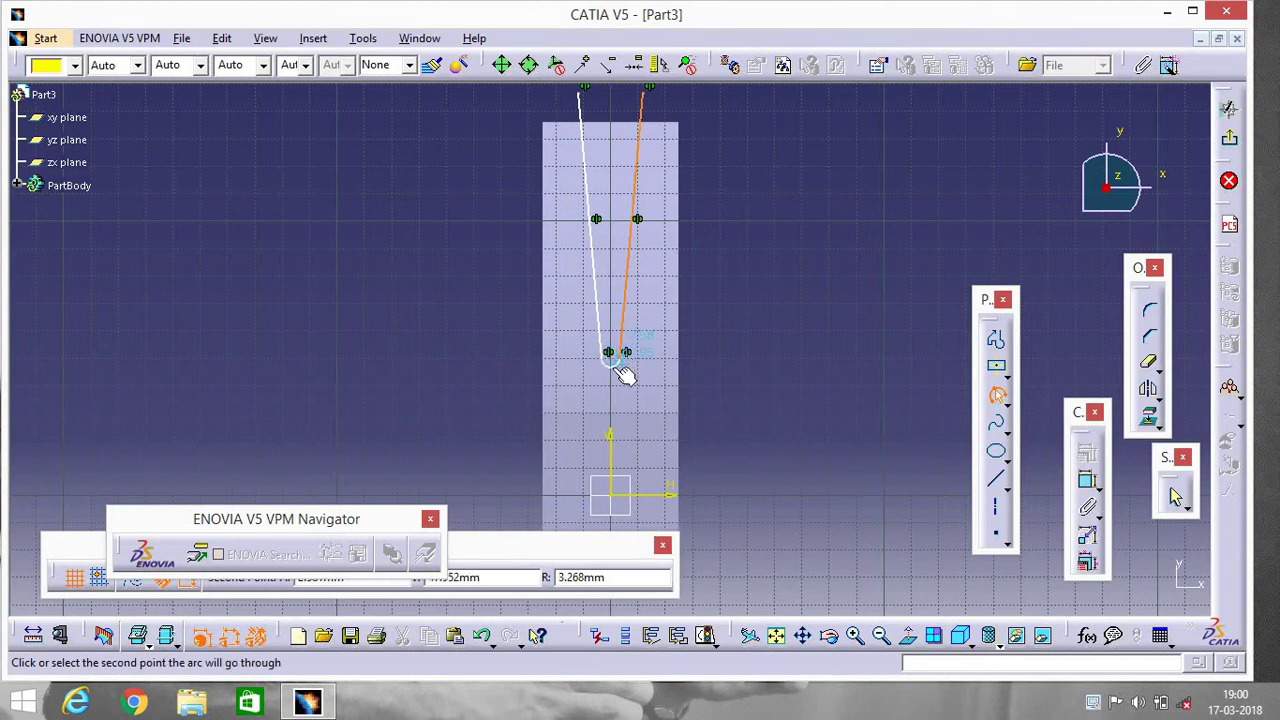
{"action": "left_click", "coordinate": [610, 361]}
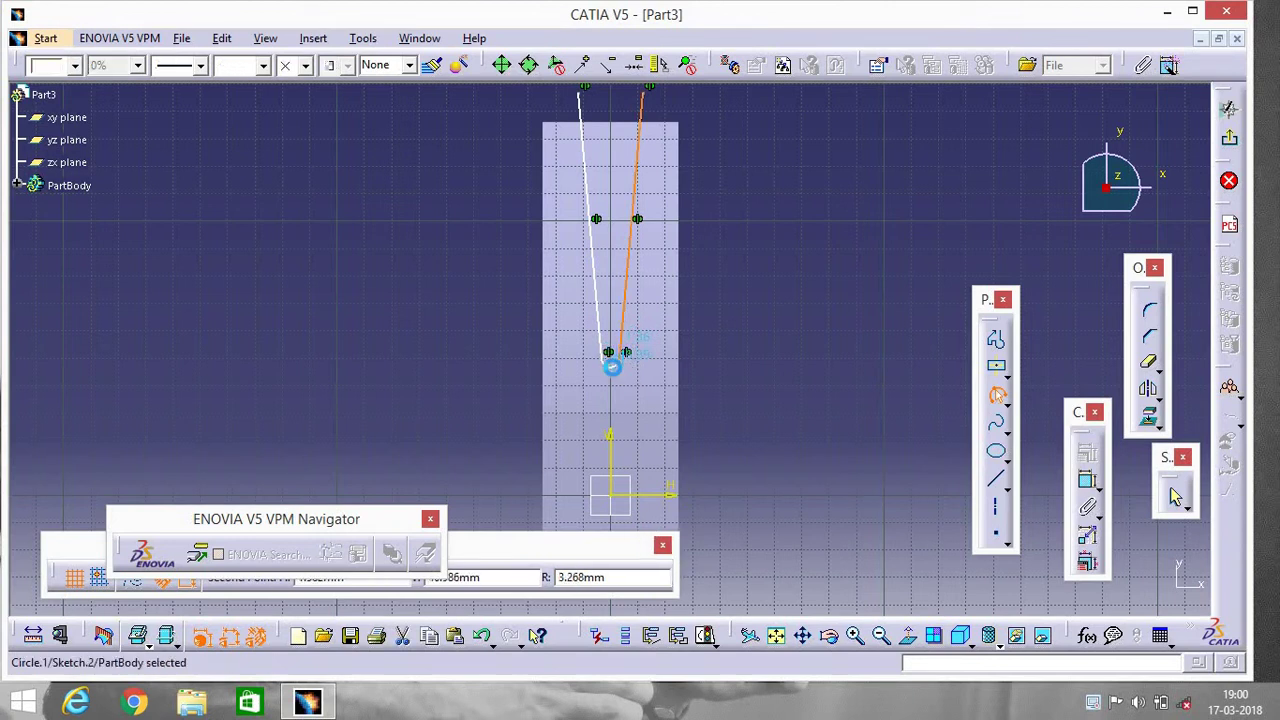
{"action": "left_click", "coordinate": [992, 480]}
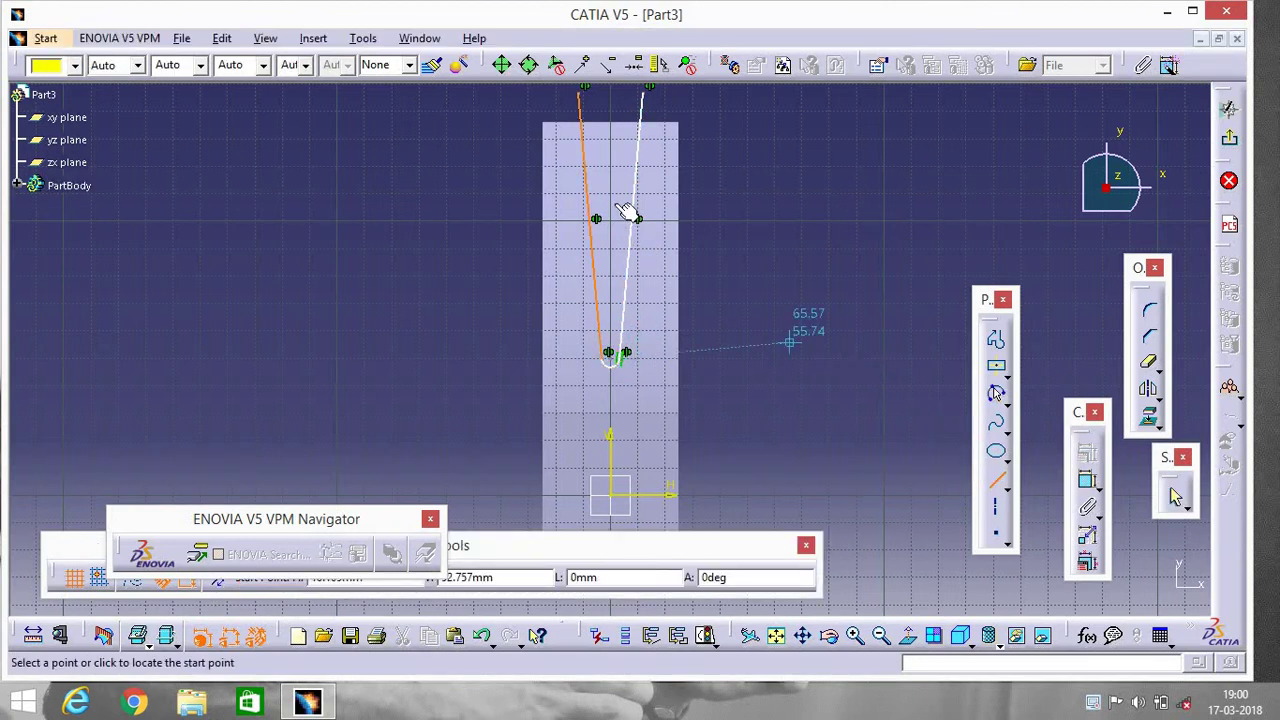
{"action": "left_click", "coordinate": [584, 92]}
{"action": "left_click", "coordinate": [649, 91]}
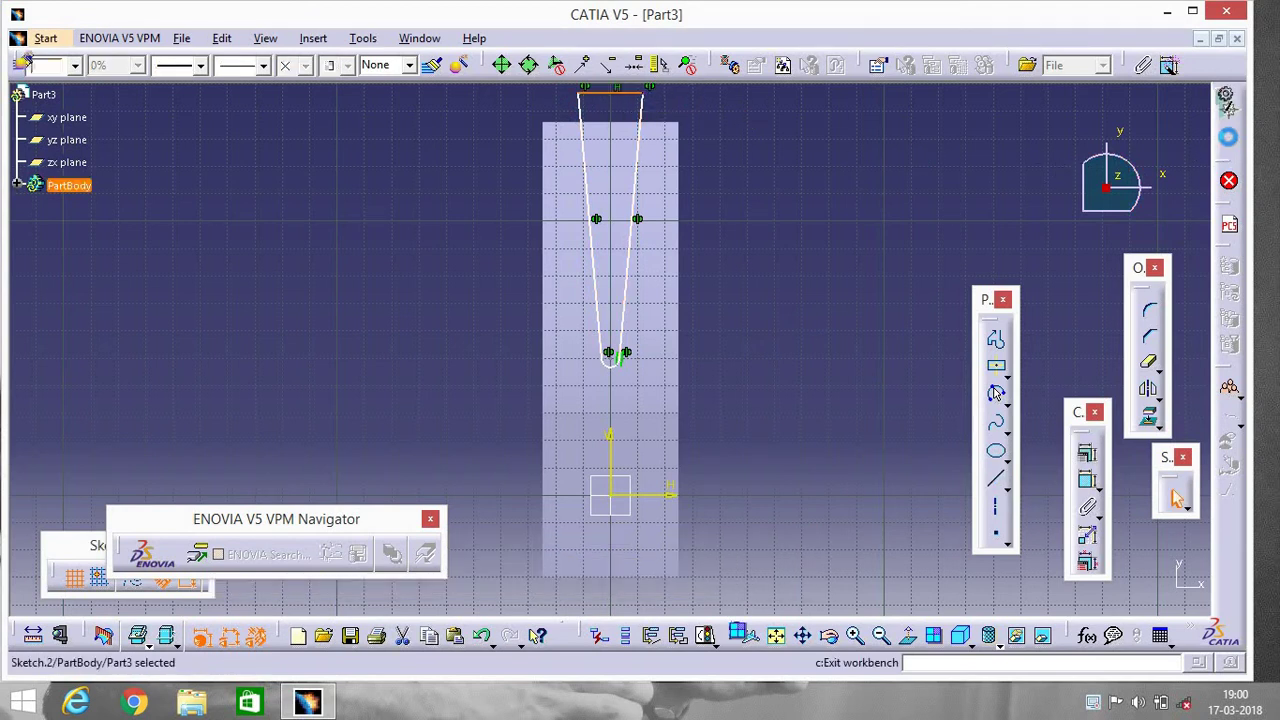
{"action": "left_click", "coordinate": [1176, 498]}
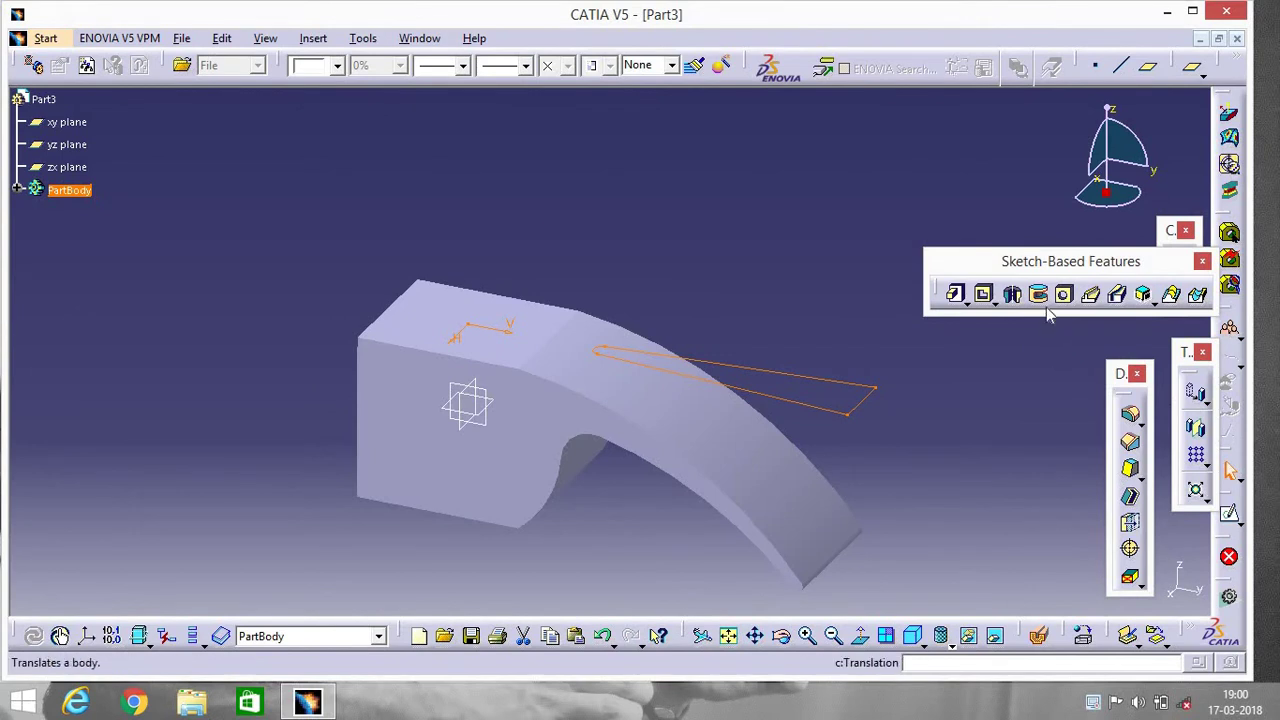
Pocket Sketch.2 with Up to last depth through the claw
{"action": "left_click", "coordinate": [984, 294]}
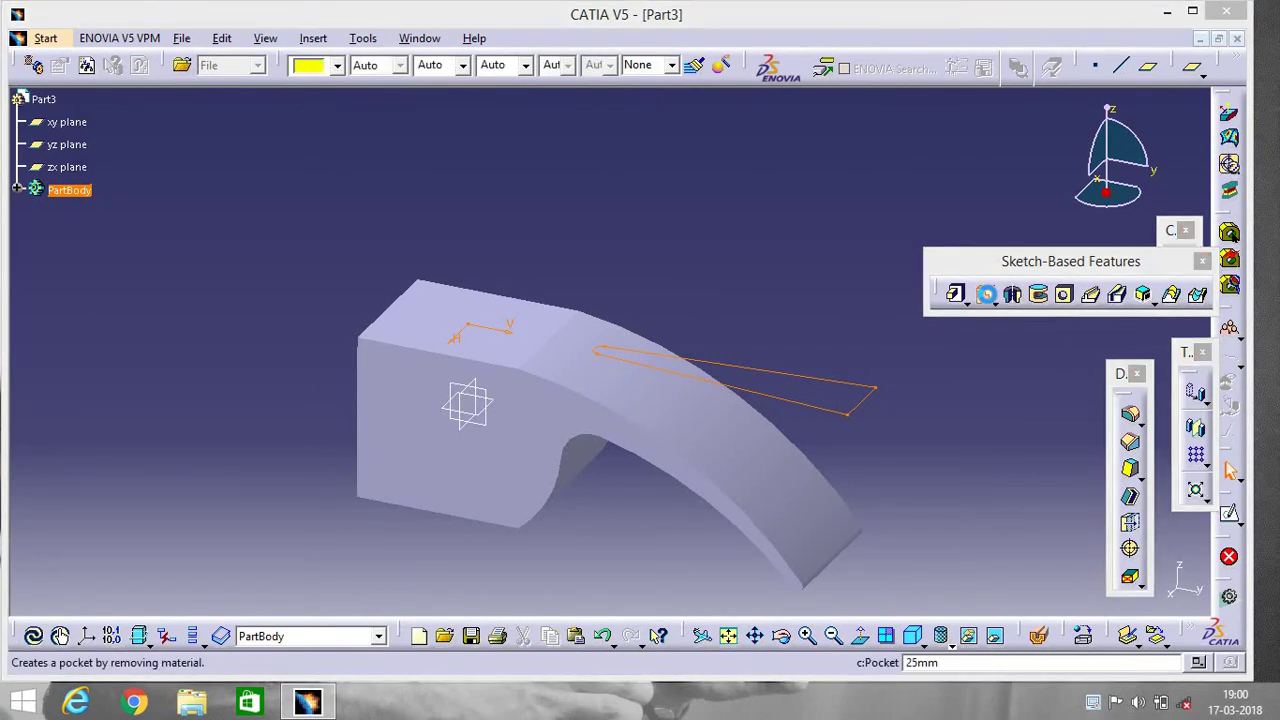
{"action": "left_click", "coordinate": [1164, 342]}
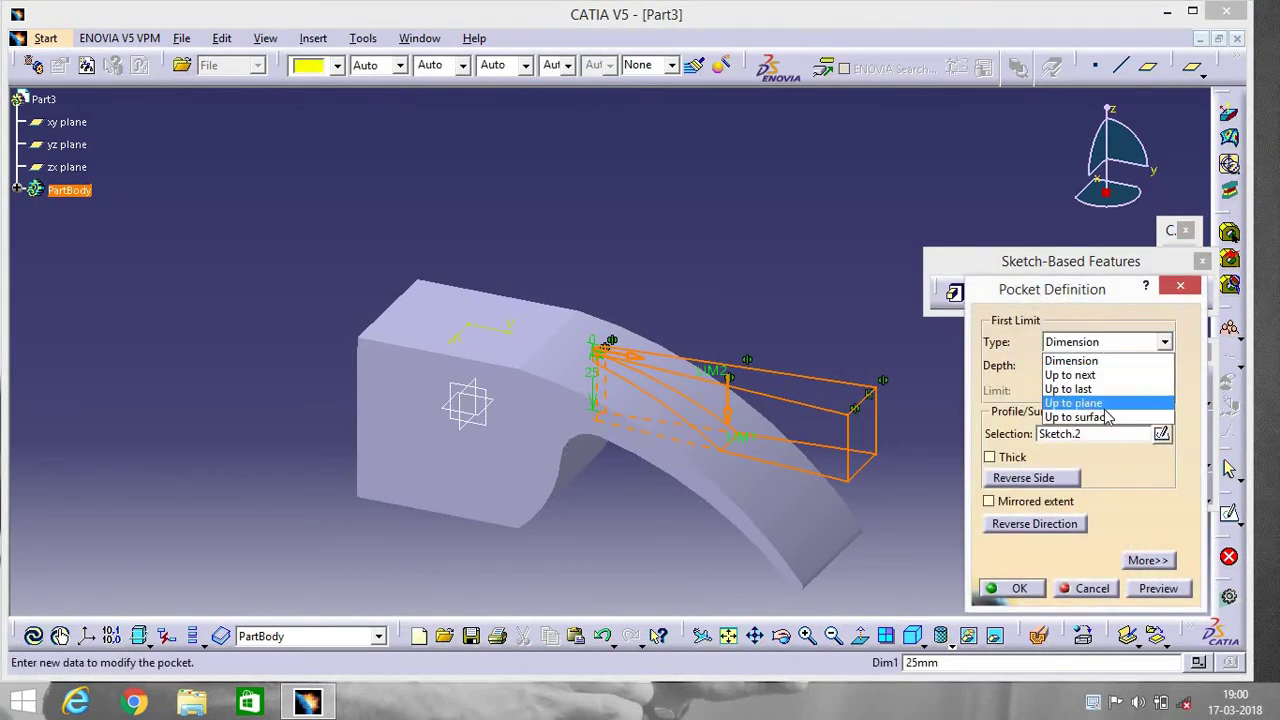
{"action": "left_click", "coordinate": [1086, 388]}
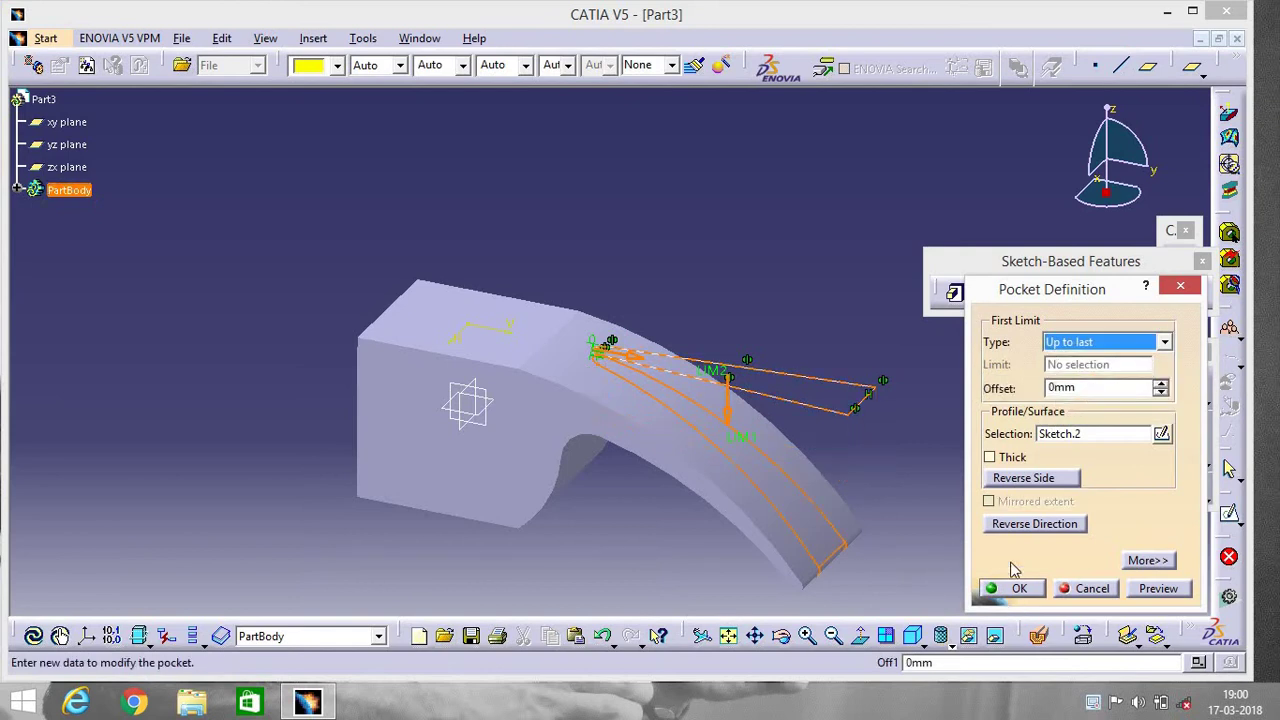
{"action": "left_click", "coordinate": [1020, 590]}
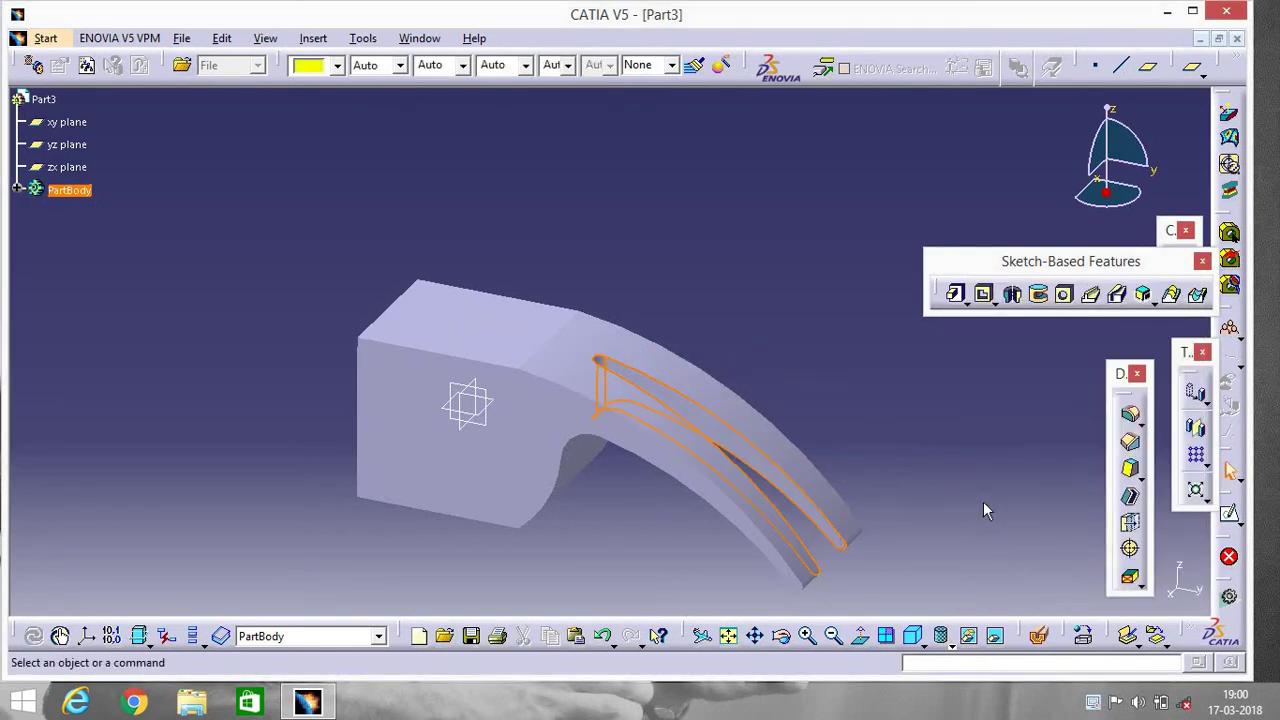
Open a sketch on the top face and project the pad's left and right outer edges
{"action": "left_click", "coordinate": [471, 329]}
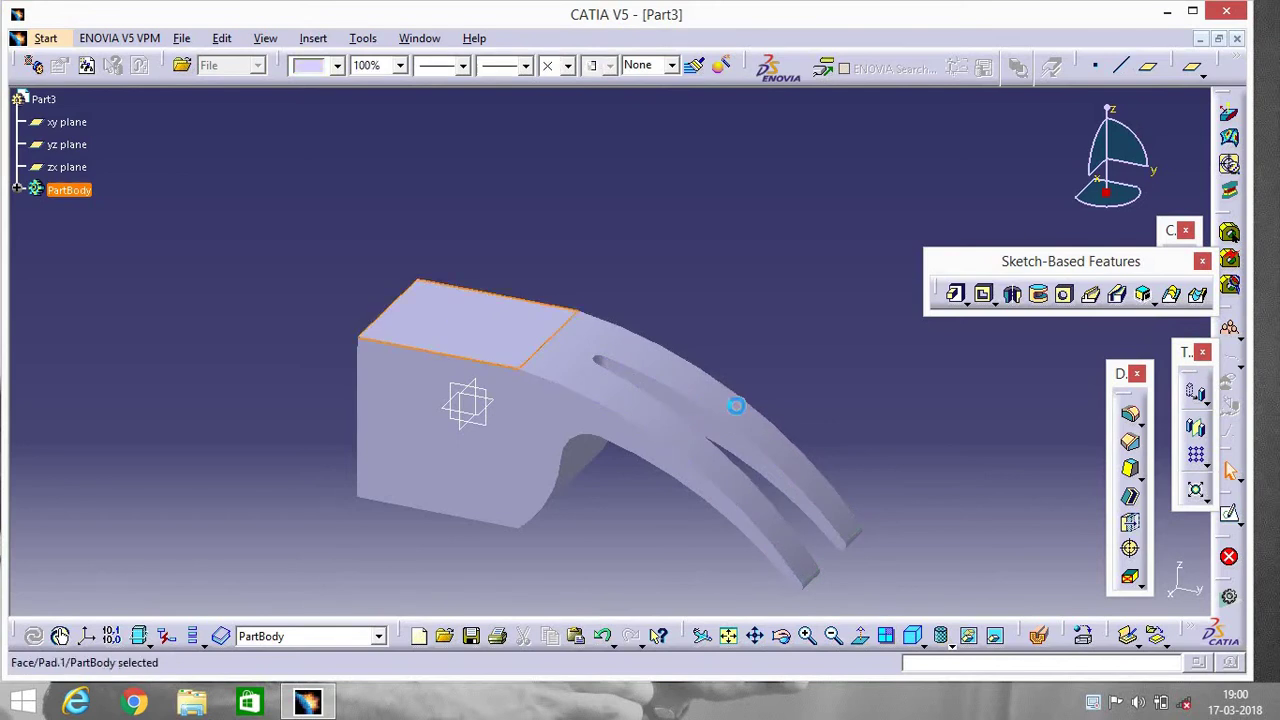
{"action": "left_click", "coordinate": [1233, 520]}
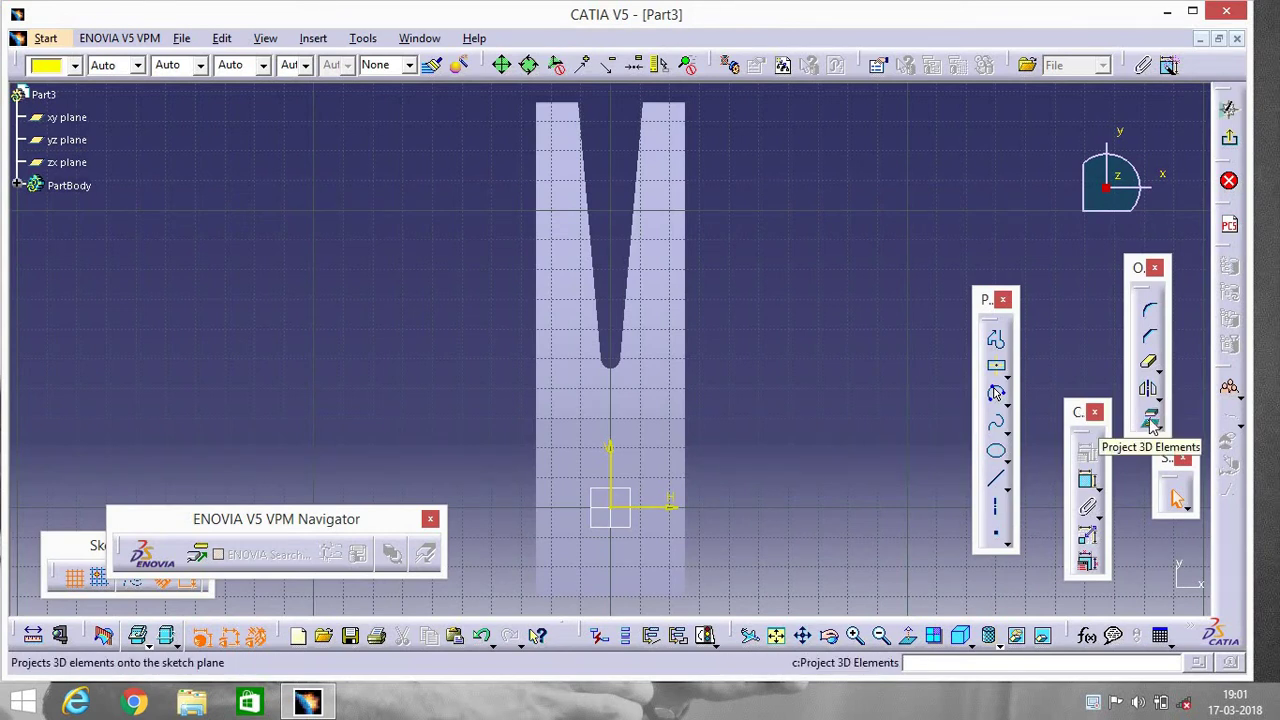
{"action": "left_click", "coordinate": [1150, 420]}
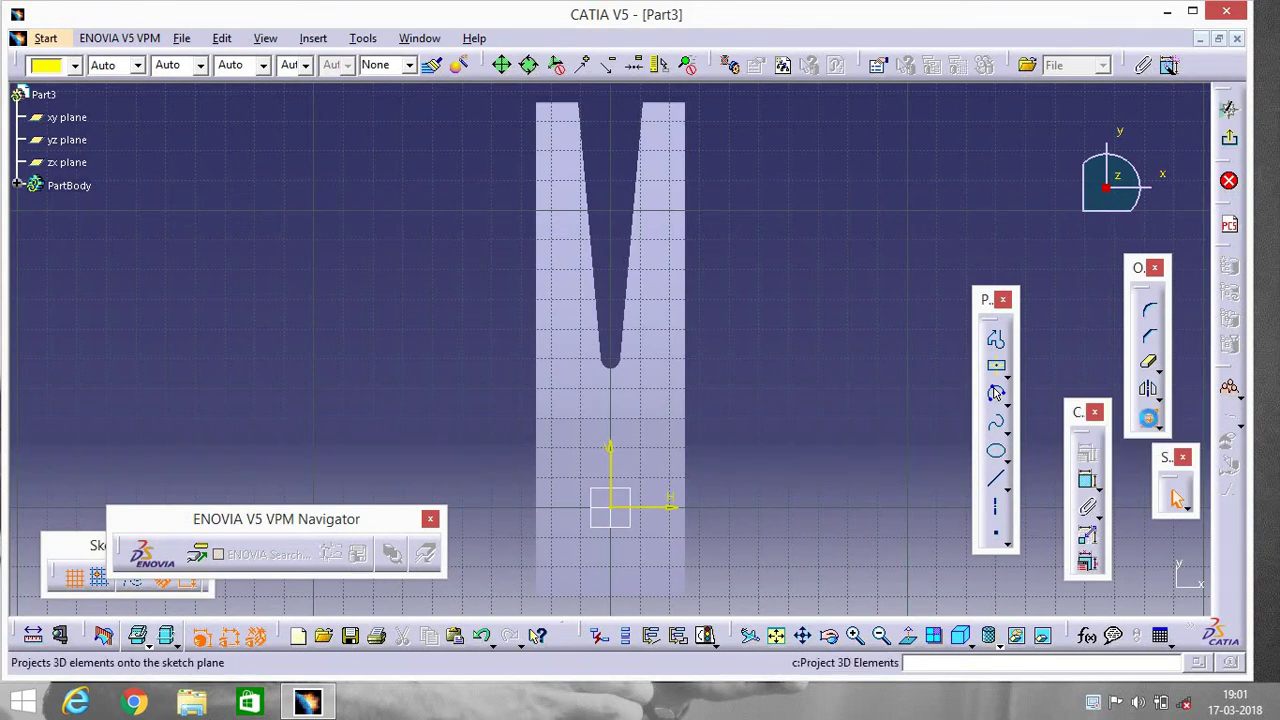
{"action": "left_click", "coordinate": [535, 318]}
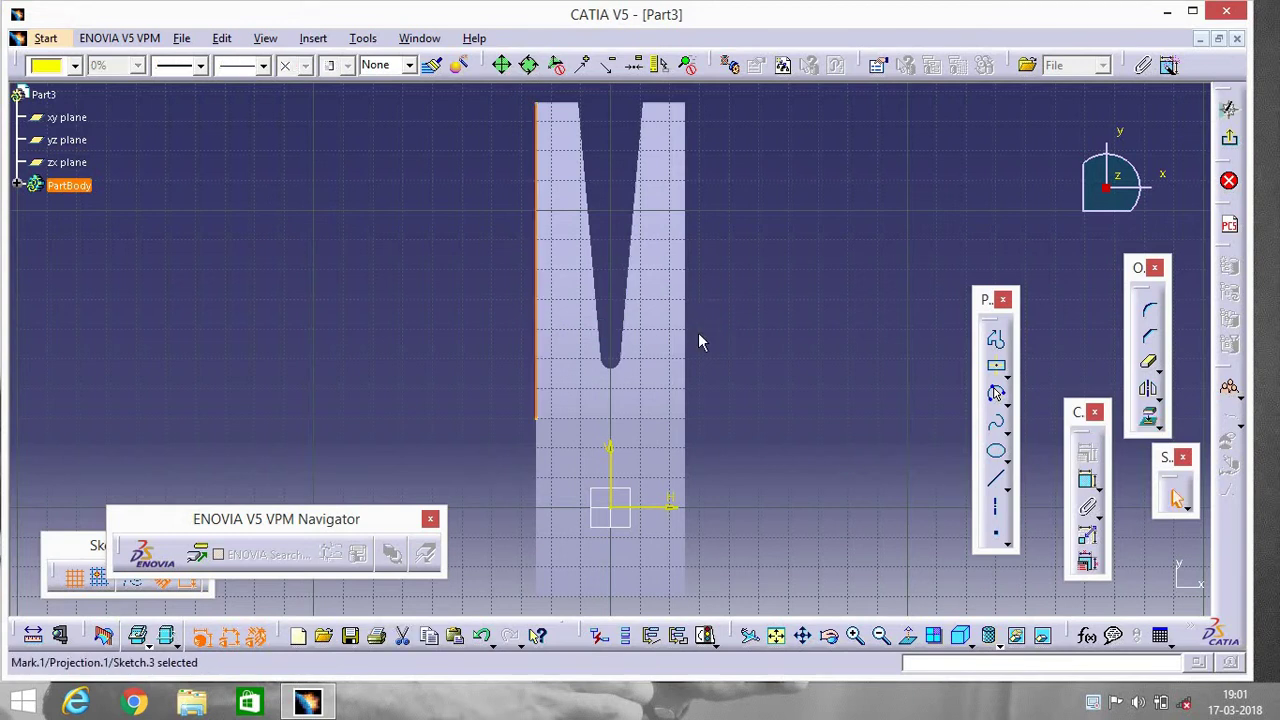
{"action": "left_click", "coordinate": [1148, 418]}
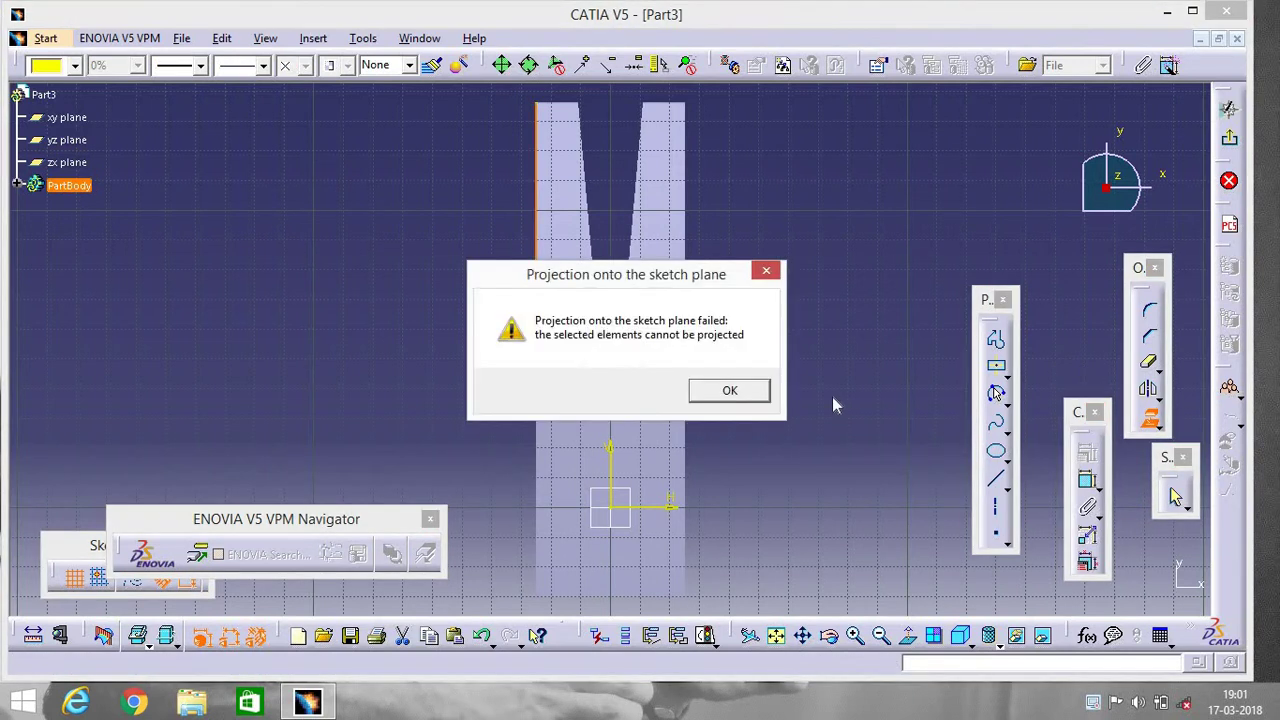
{"action": "left_click", "coordinate": [767, 273]}
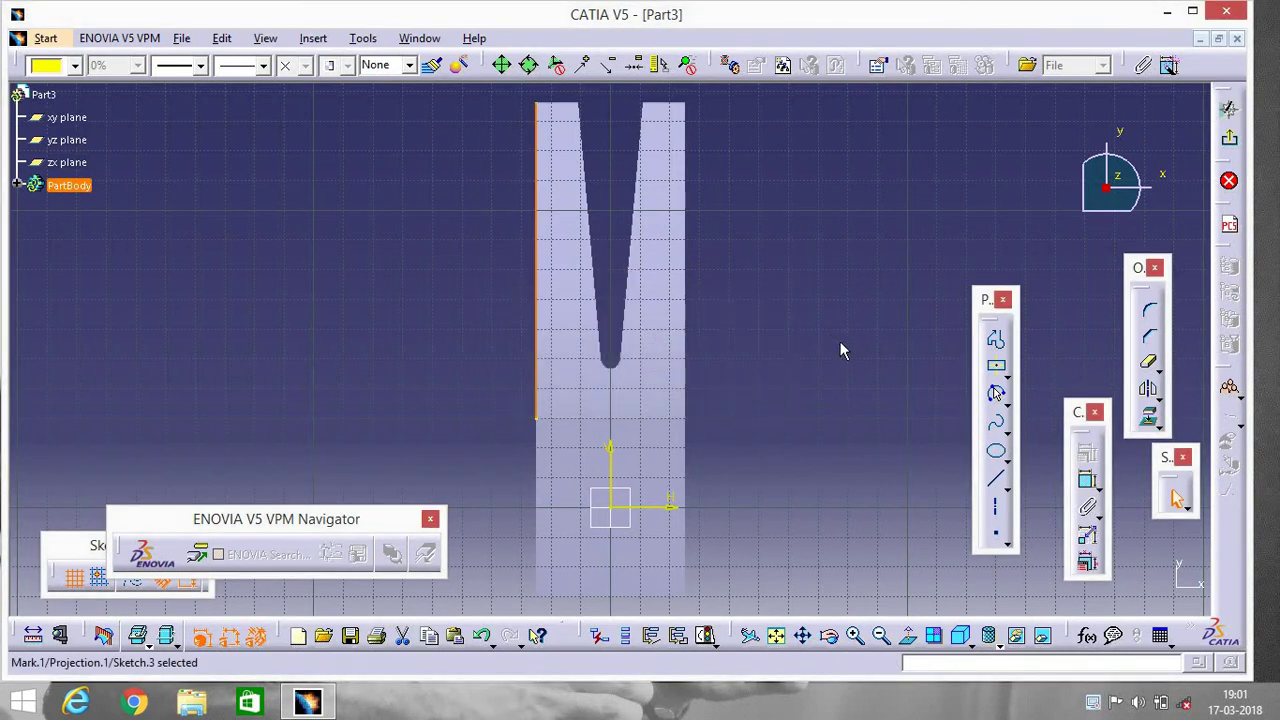
{"action": "left_click", "coordinate": [1149, 422]}
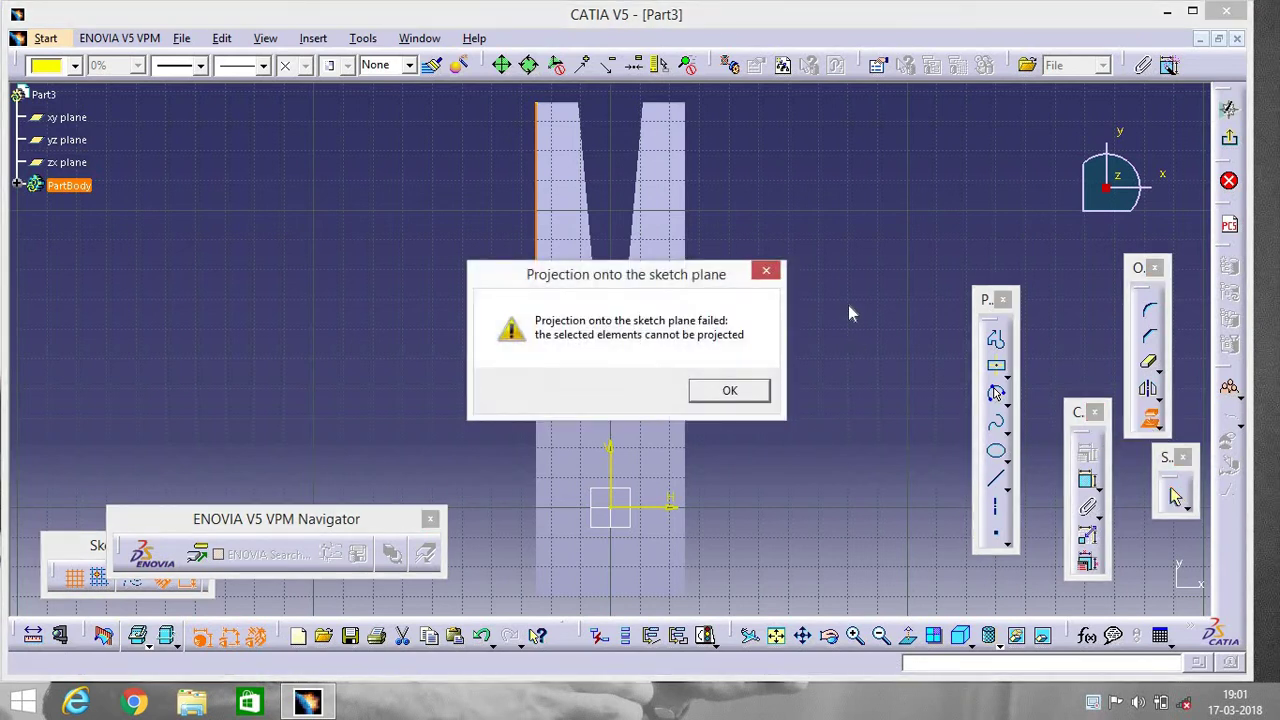
{"action": "left_click", "coordinate": [767, 273]}
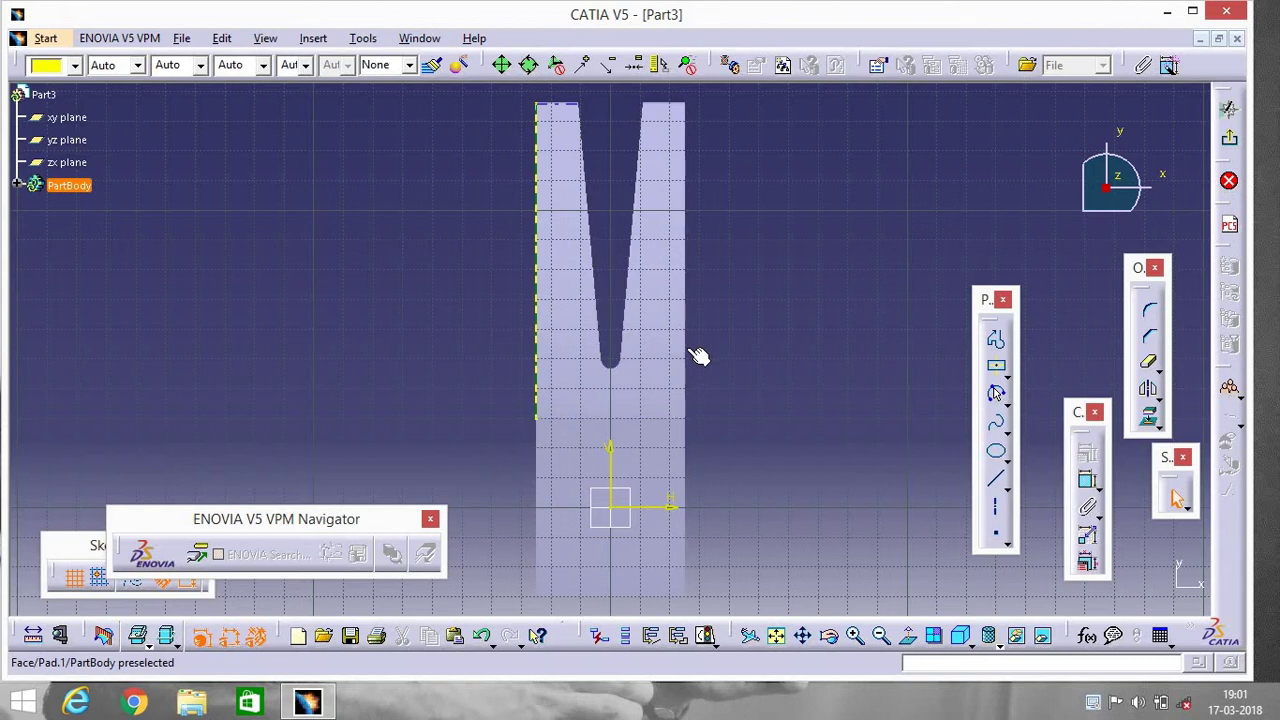
{"action": "left_click", "coordinate": [685, 349]}
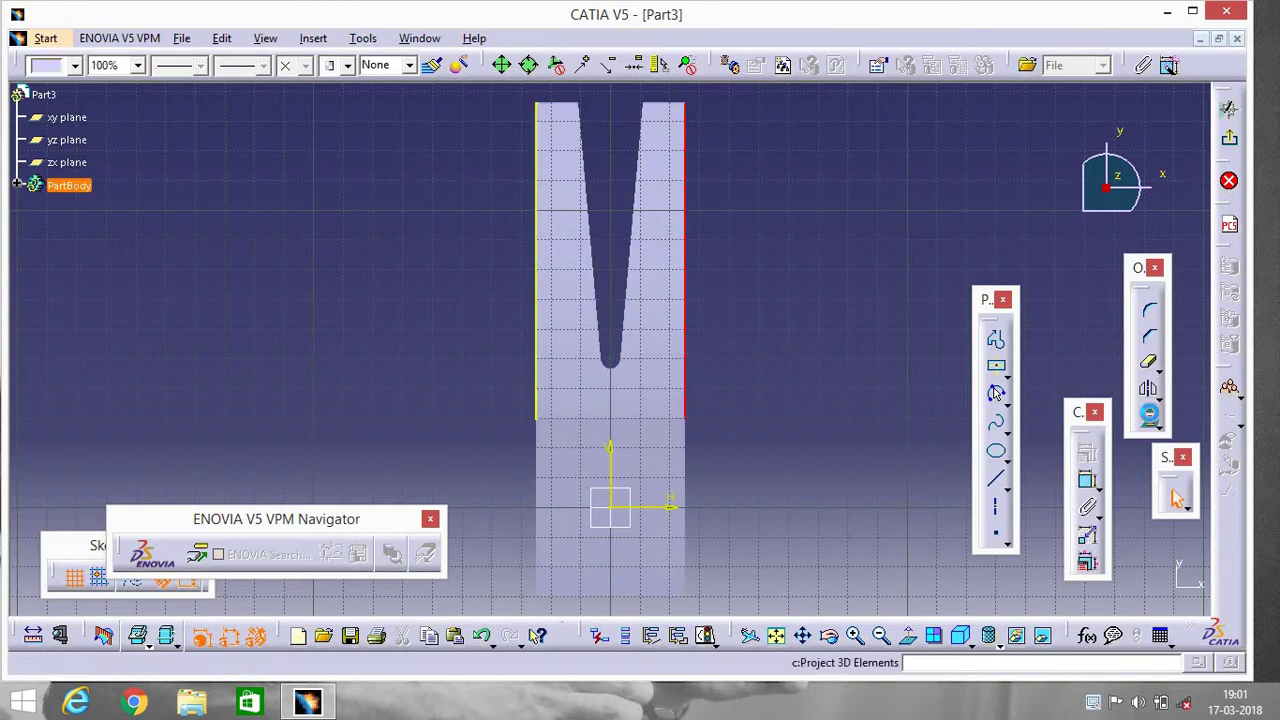
{"action": "left_click", "coordinate": [995, 392]}
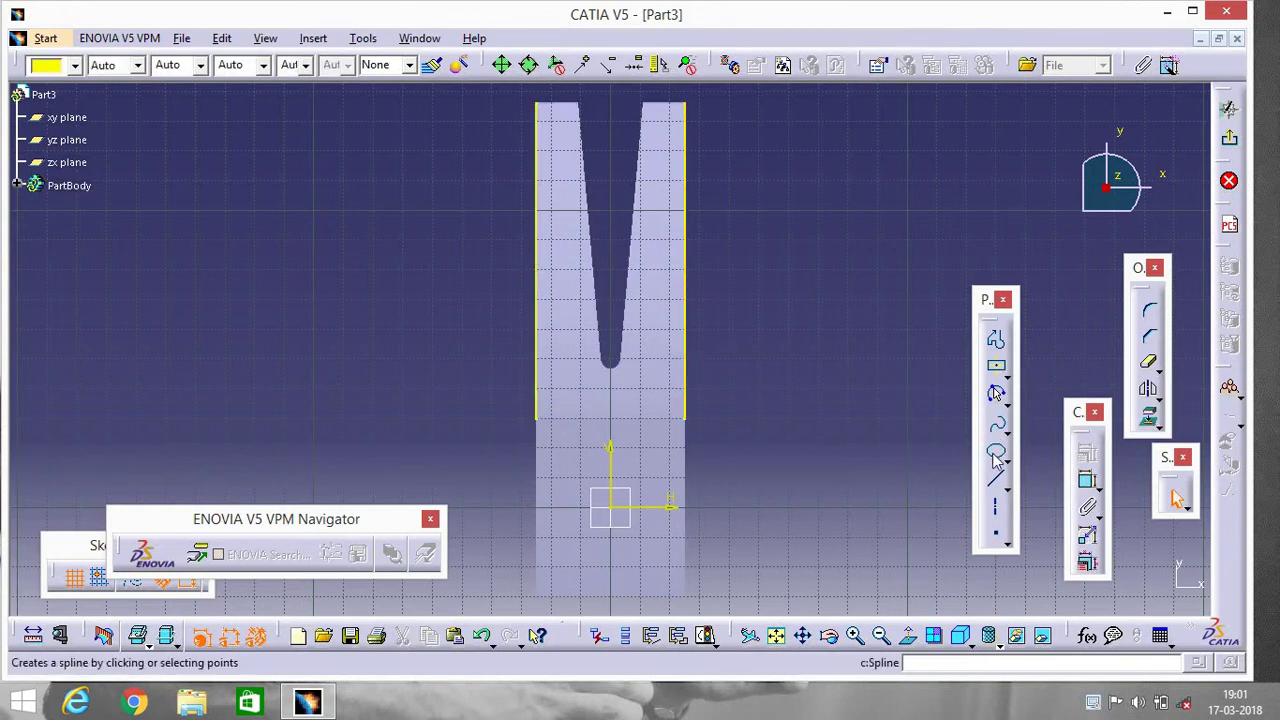
Draw a slanted line from the pad's bottom-left corner to its top, mirrored about the V axis
{"action": "left_click", "coordinate": [995, 480]}
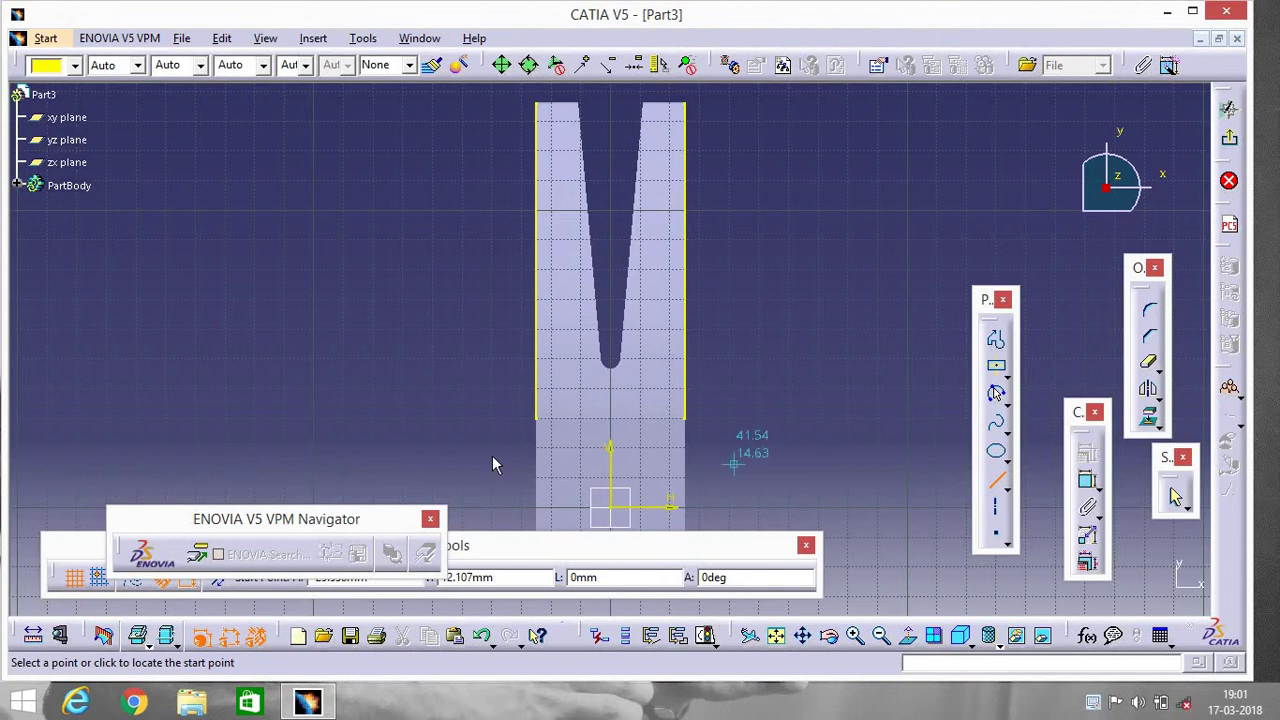
{"action": "left_click", "coordinate": [541, 416]}
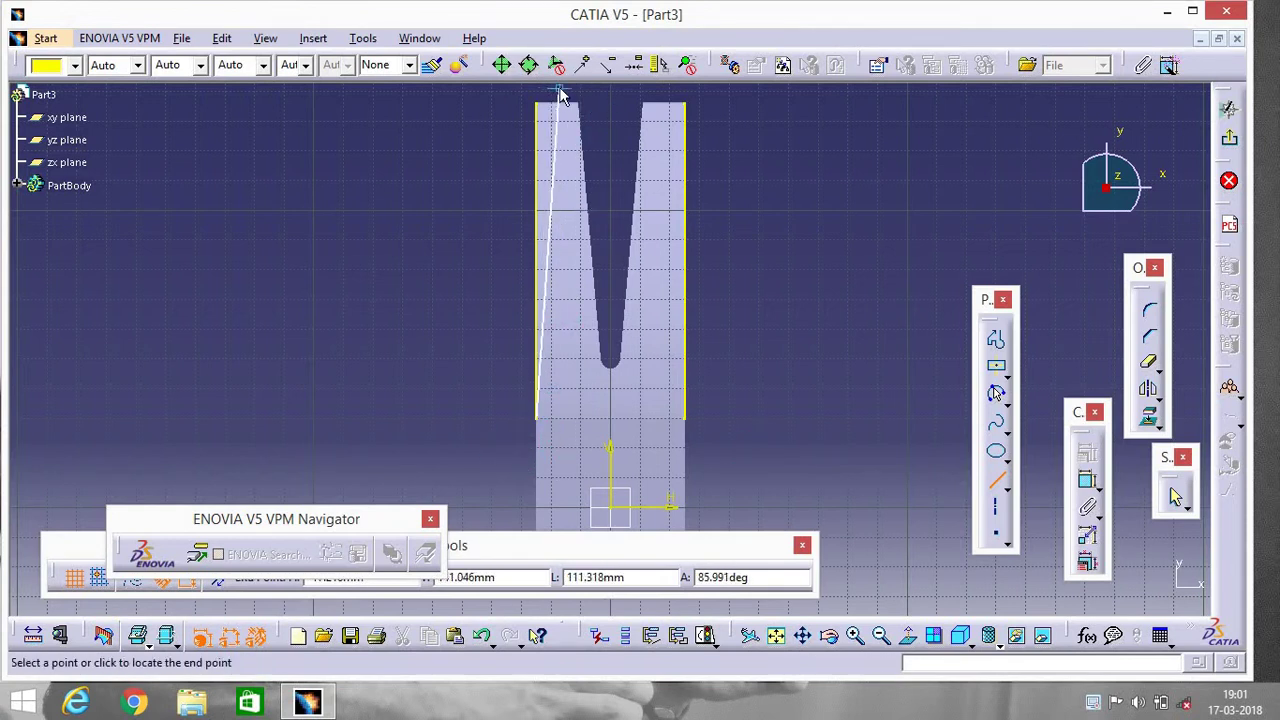
{"action": "left_click", "coordinate": [559, 92]}
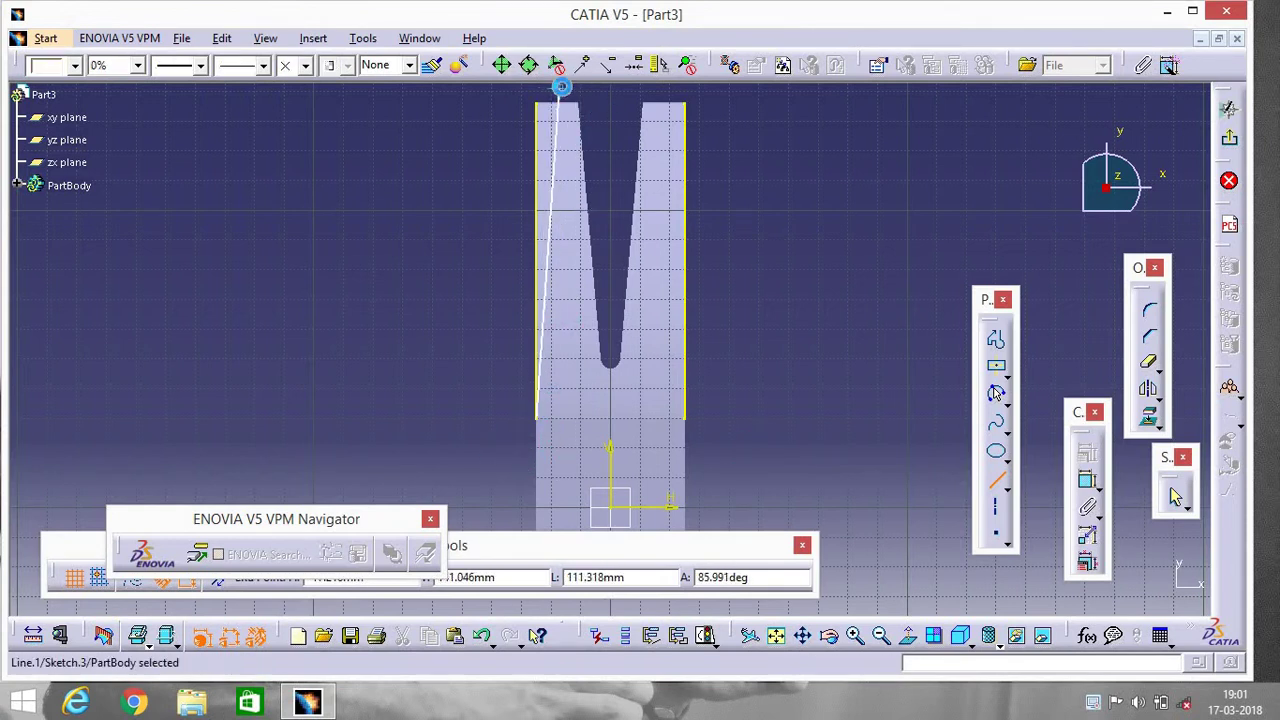
{"action": "left_click", "coordinate": [1147, 390]}
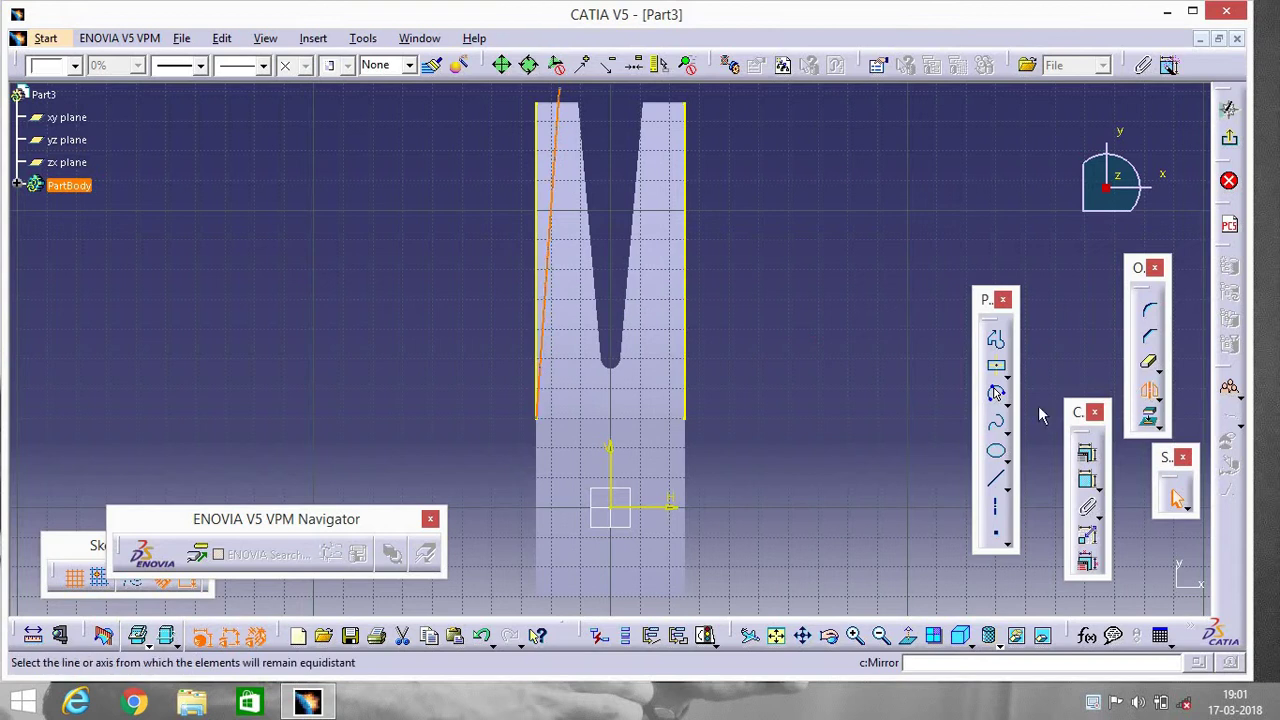
{"action": "left_click", "coordinate": [610, 449]}
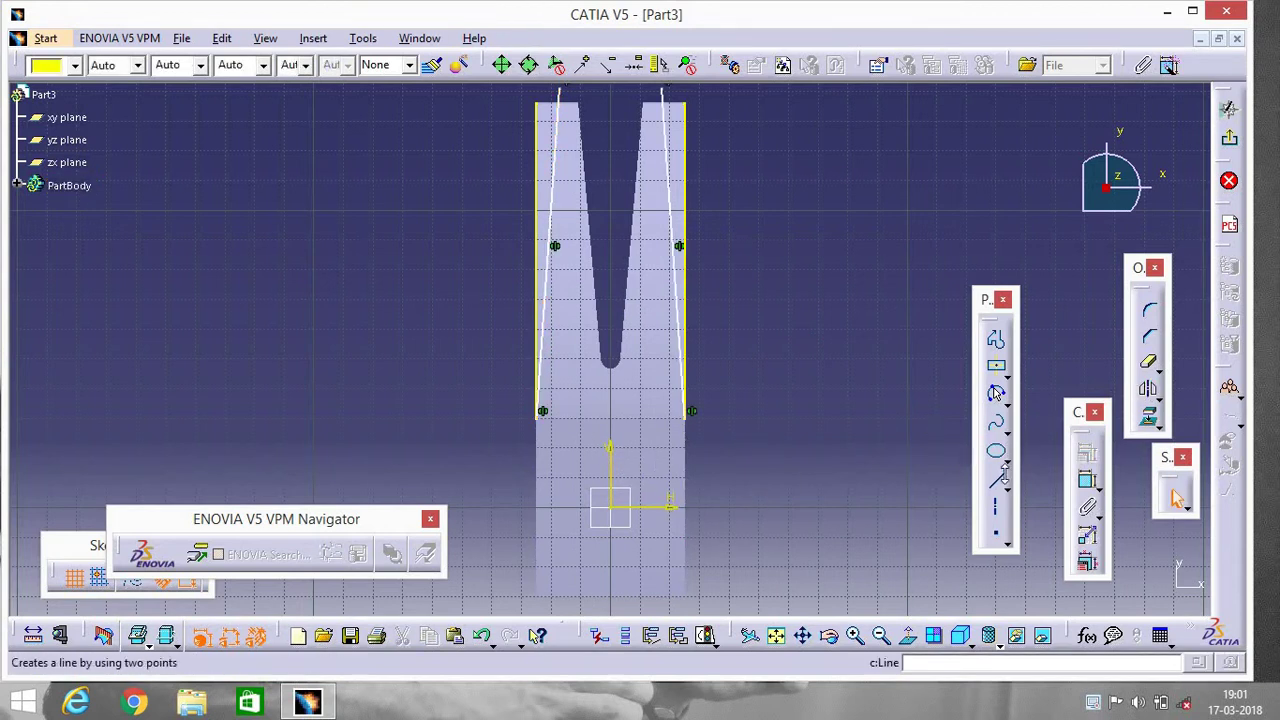
Add short lines at the top-left and top-right corners, then exit the sketch
{"action": "left_click", "coordinate": [997, 485]}
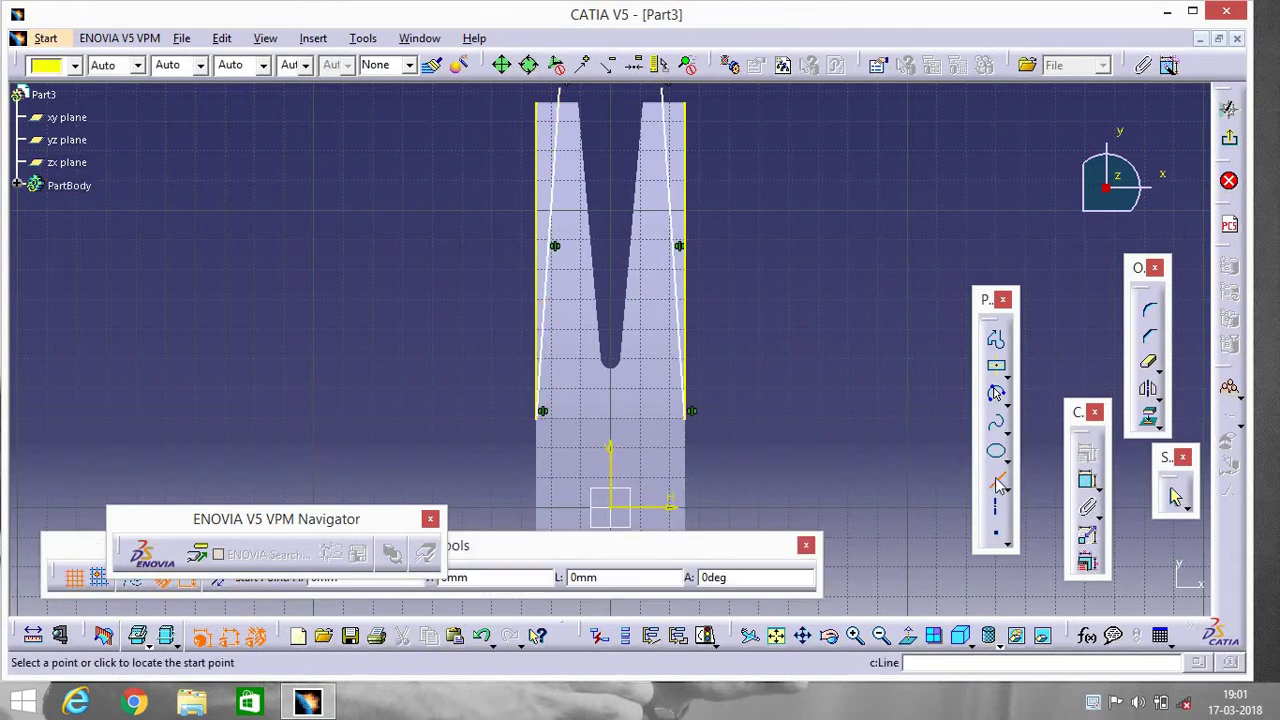
{"action": "left_click", "coordinate": [562, 92]}
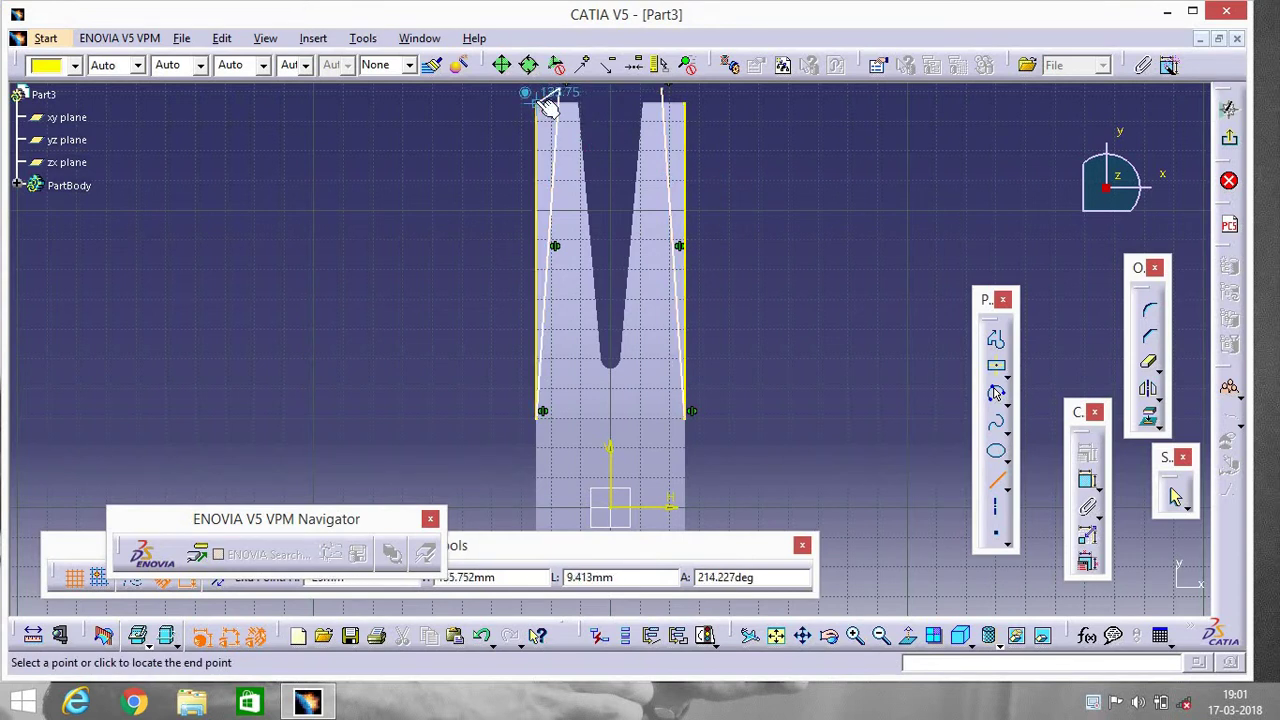
{"action": "left_click", "coordinate": [538, 101]}
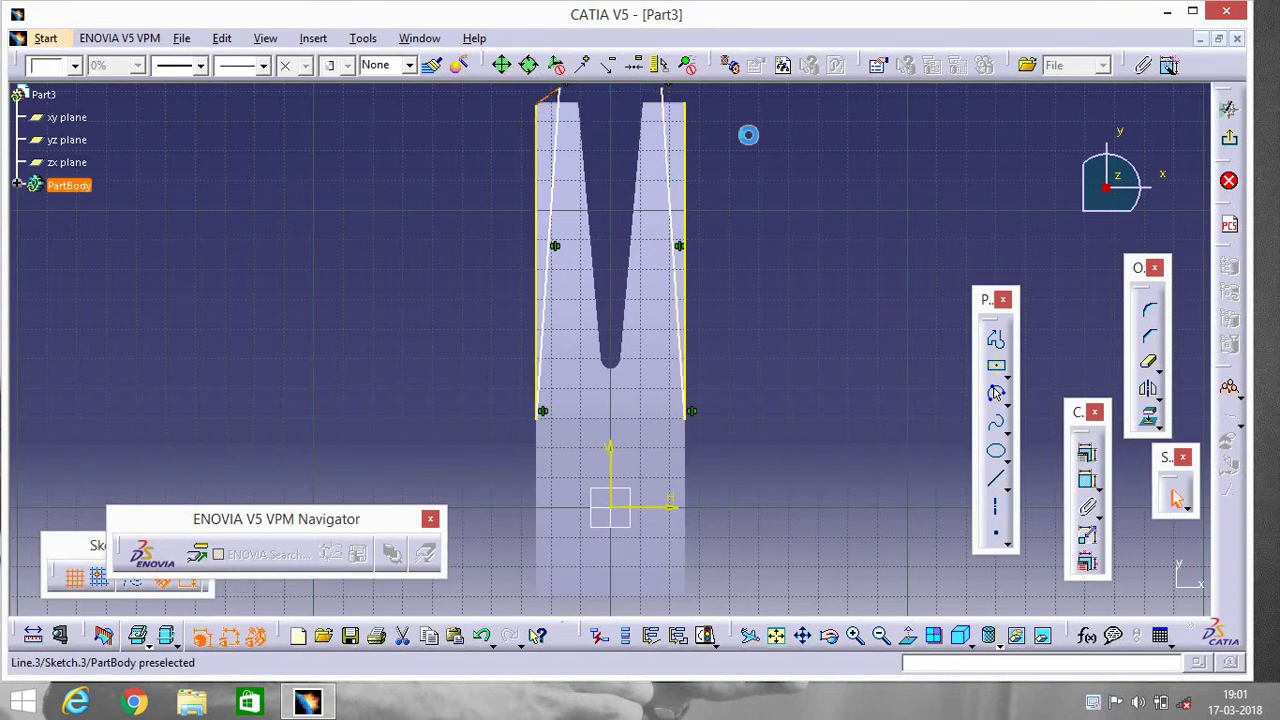
{"action": "left_click", "coordinate": [996, 480]}
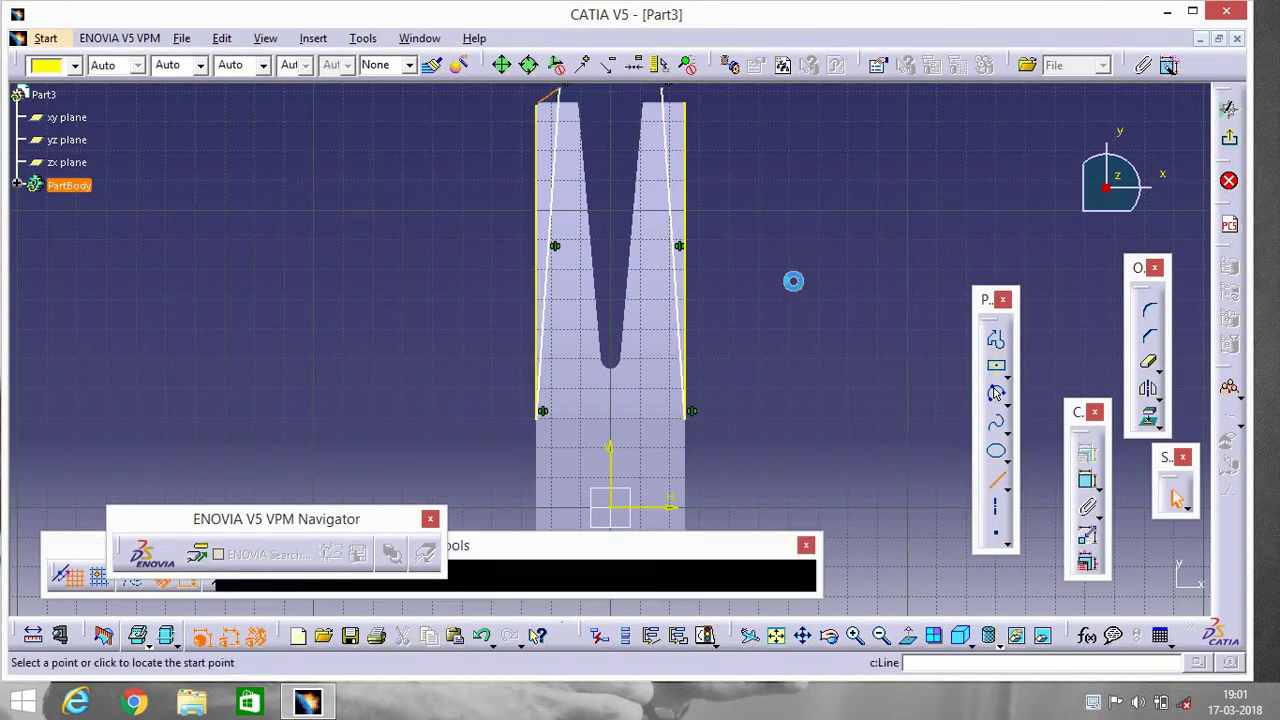
{"action": "left_click", "coordinate": [662, 93]}
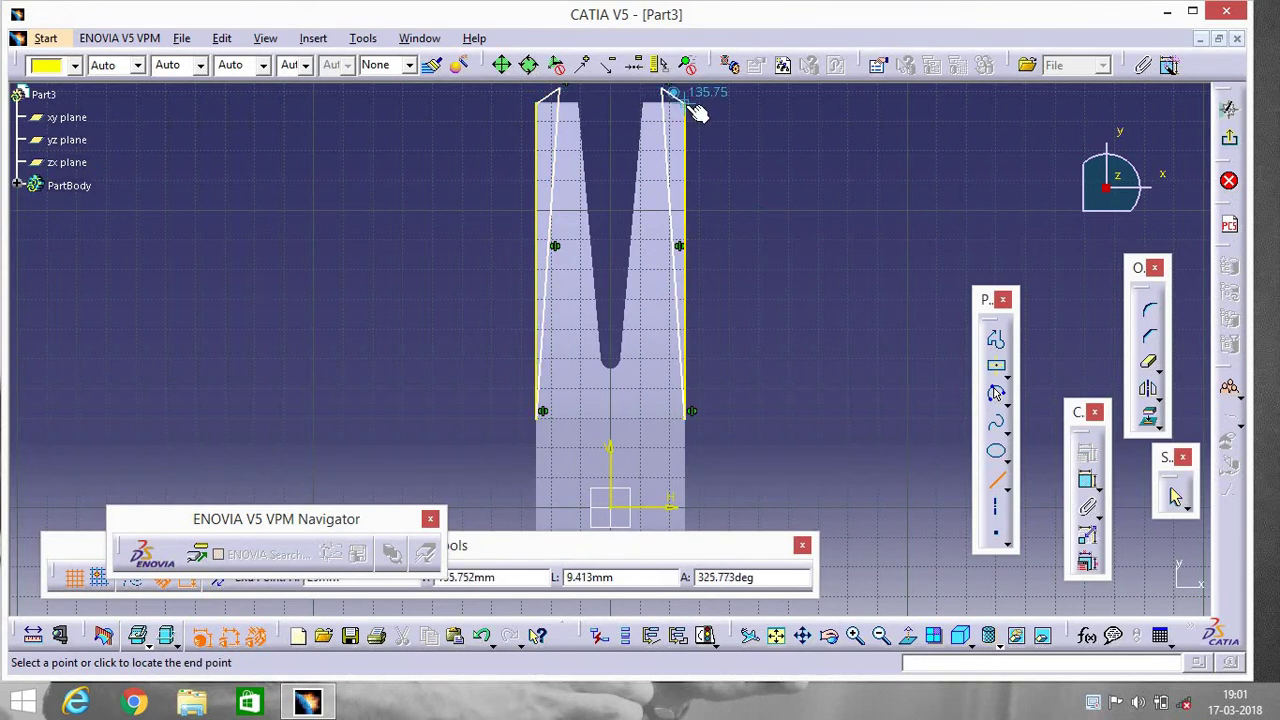
{"action": "left_click", "coordinate": [687, 104]}
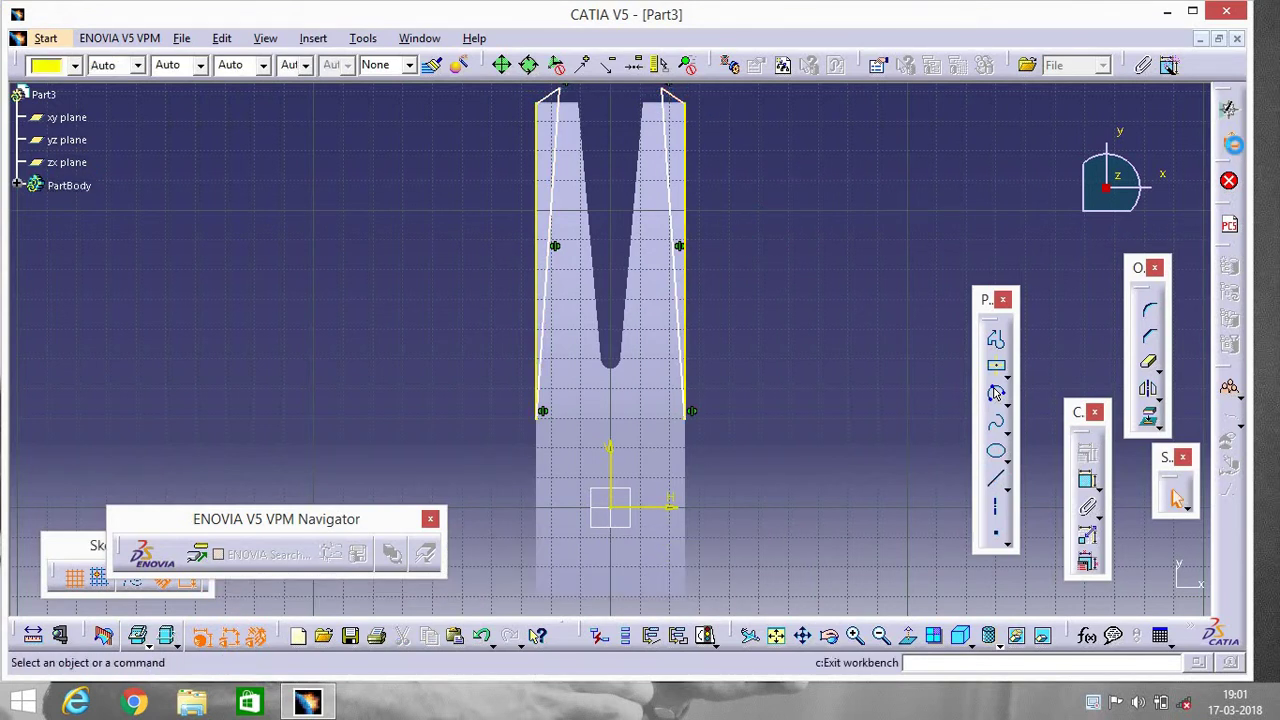
{"action": "left_click", "coordinate": [1176, 498]}
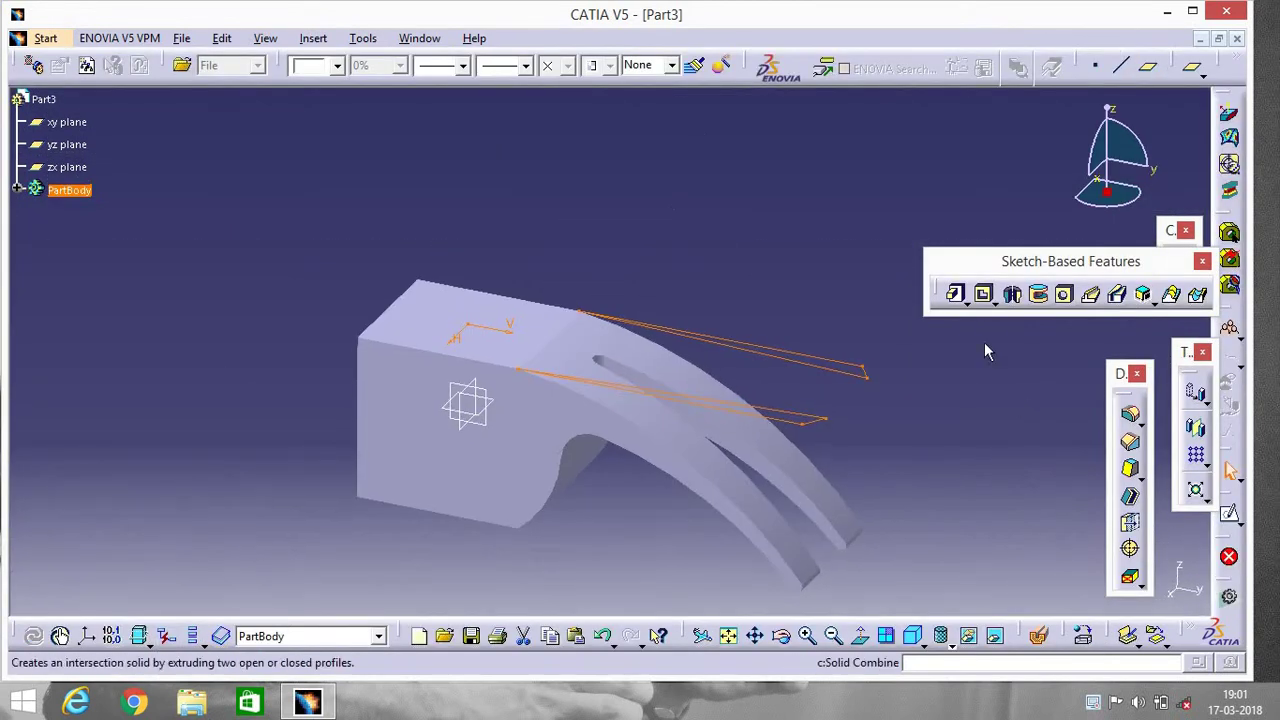
Pocket Sketch.3 Up to last to taper the claw's outer sides
{"action": "left_click", "coordinate": [983, 294]}
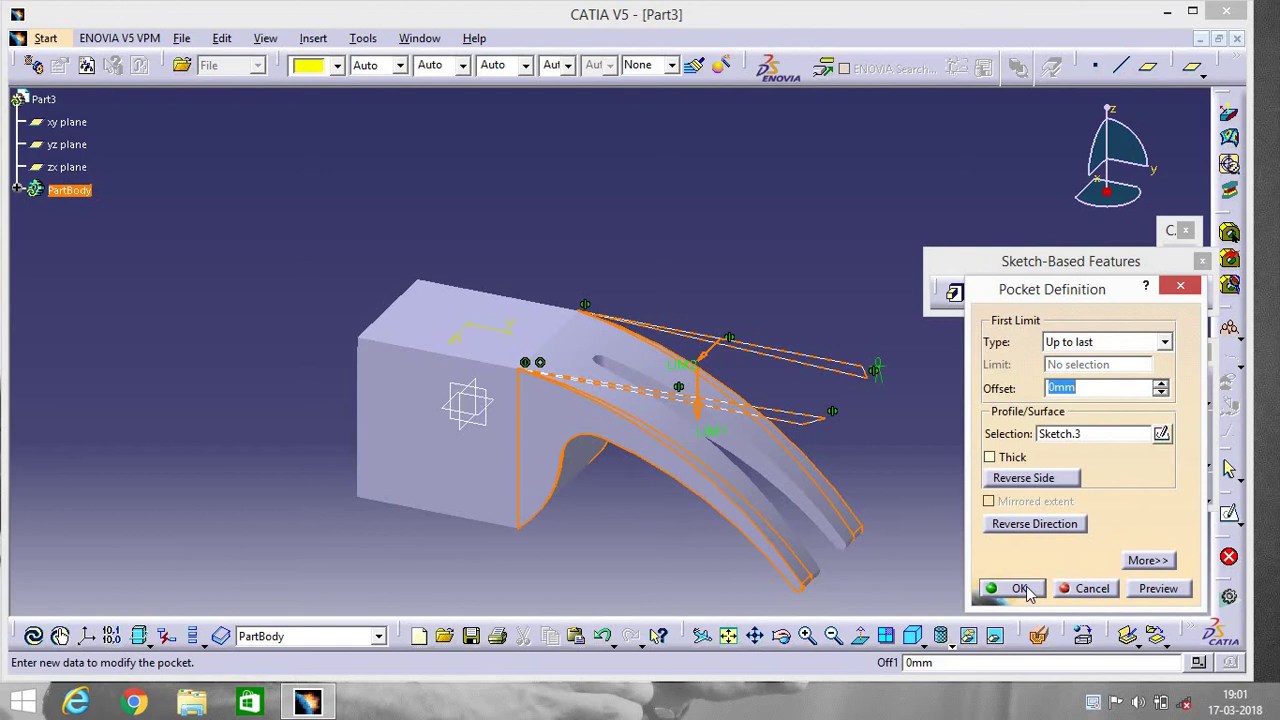
{"action": "left_click", "coordinate": [1018, 588]}
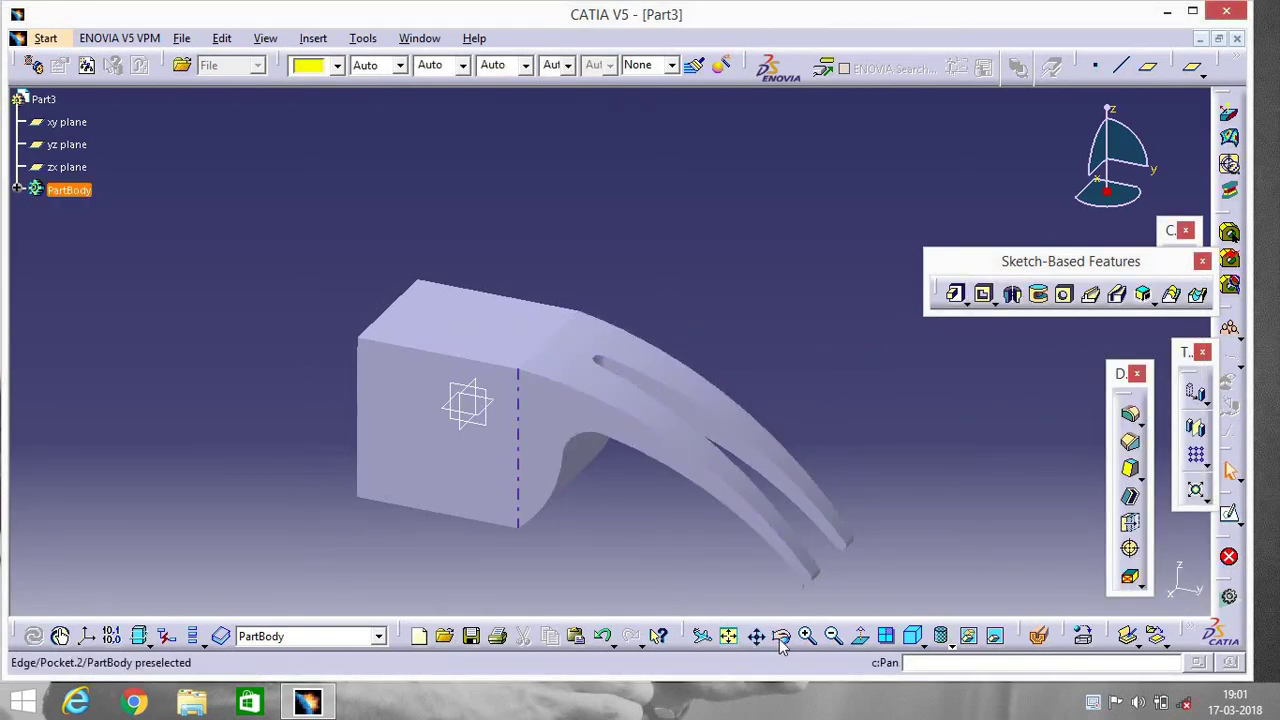
Create Plane.1 offset 5 mm from the zx plane in reversed direction, and select it
{"action": "left_click", "coordinate": [1148, 68]}
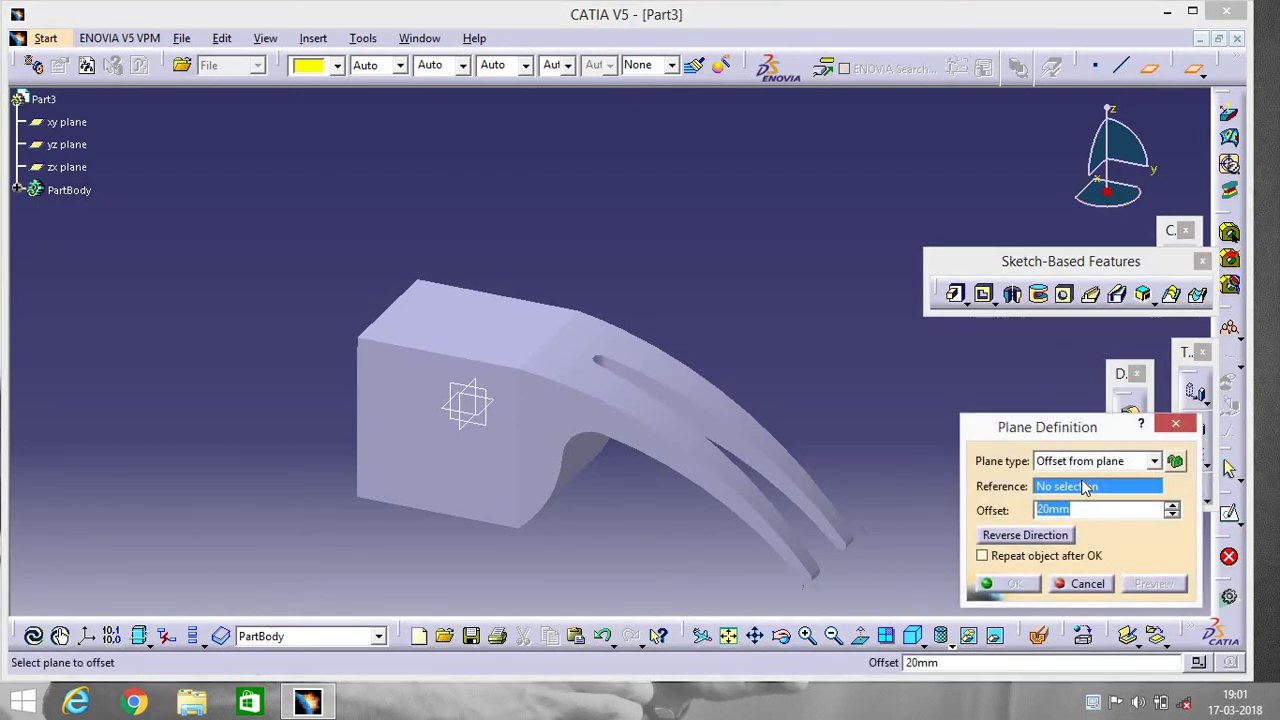
{"action": "right_click", "coordinate": [1085, 498]}
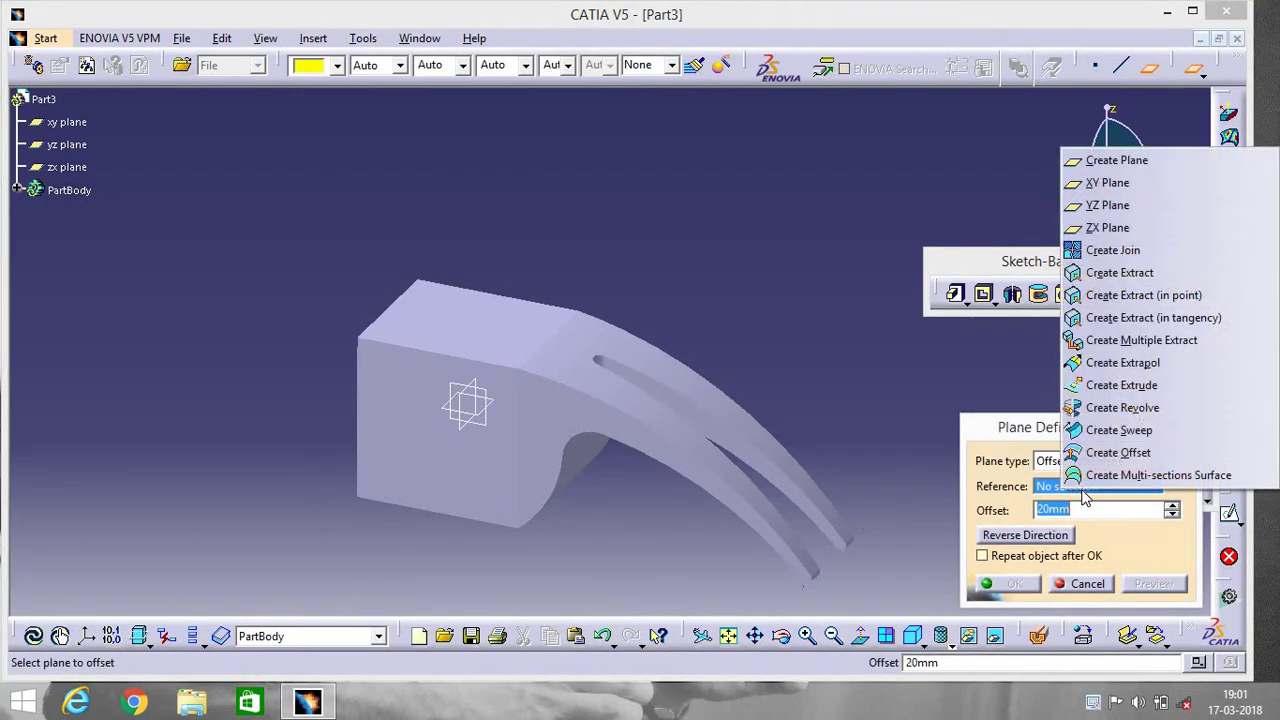
{"action": "left_click", "coordinate": [1100, 228]}
{"action": "left_click", "coordinate": [1037, 537]}
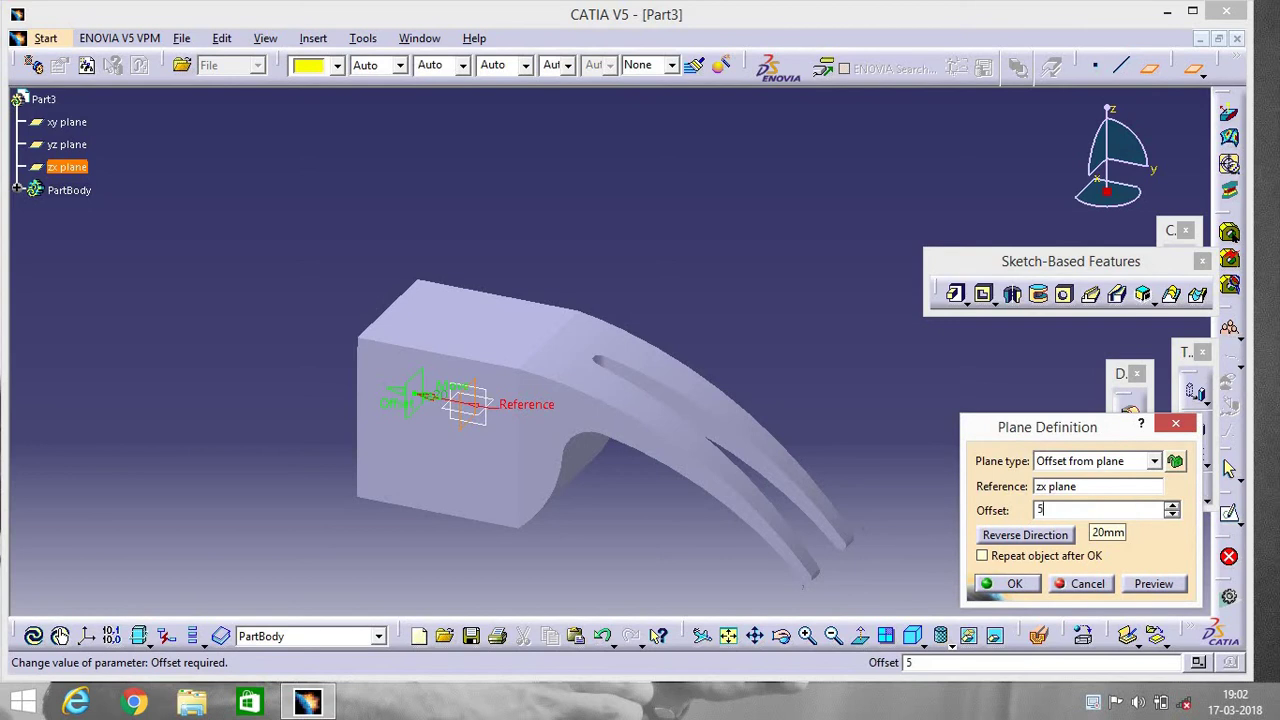
{"action": "key", "text": "Return"}
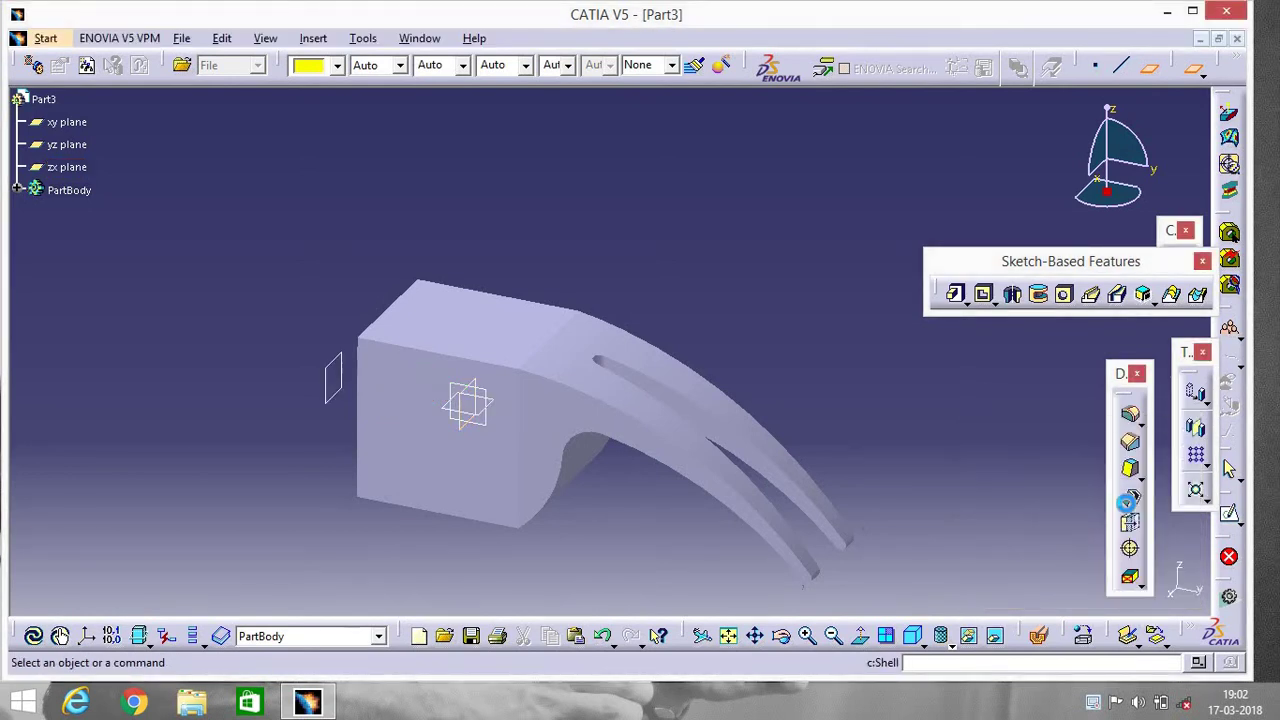
{"action": "left_click", "coordinate": [336, 376]}
Start a new sketch and draw a circle centred at the sketch origin
{"action": "left_click", "coordinate": [1229, 513]}
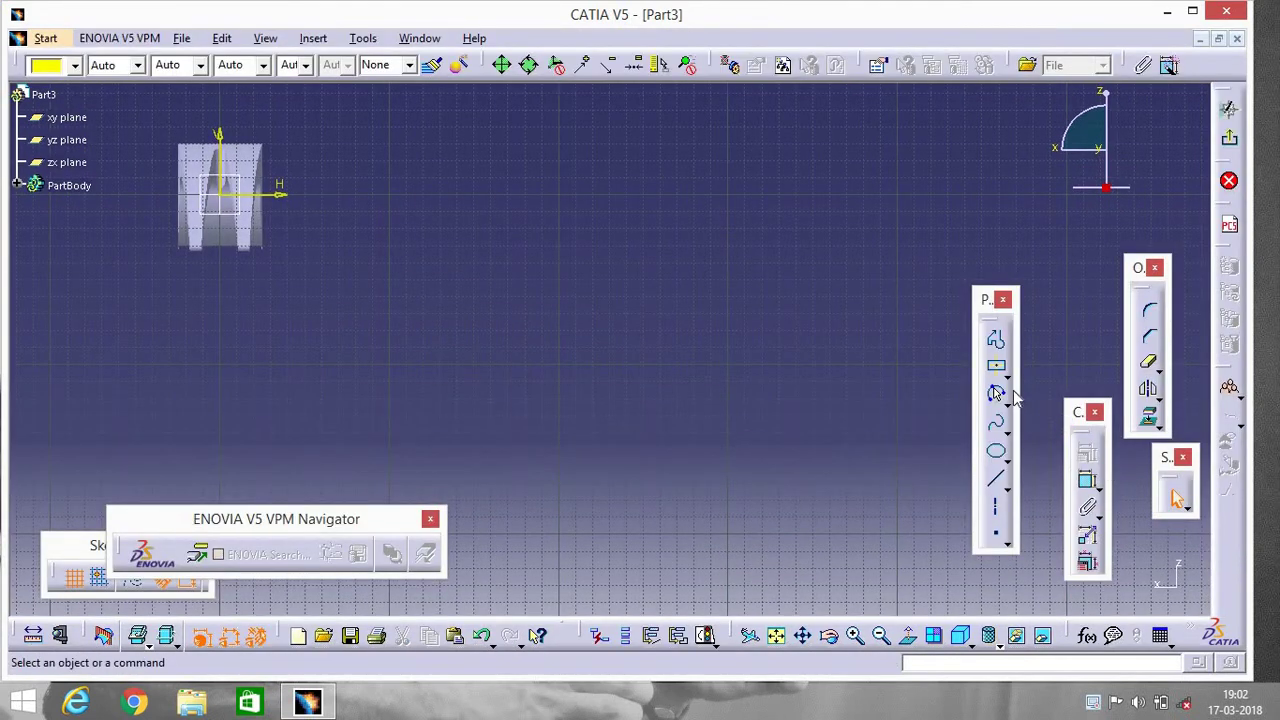
{"action": "left_click", "coordinate": [776, 635]}
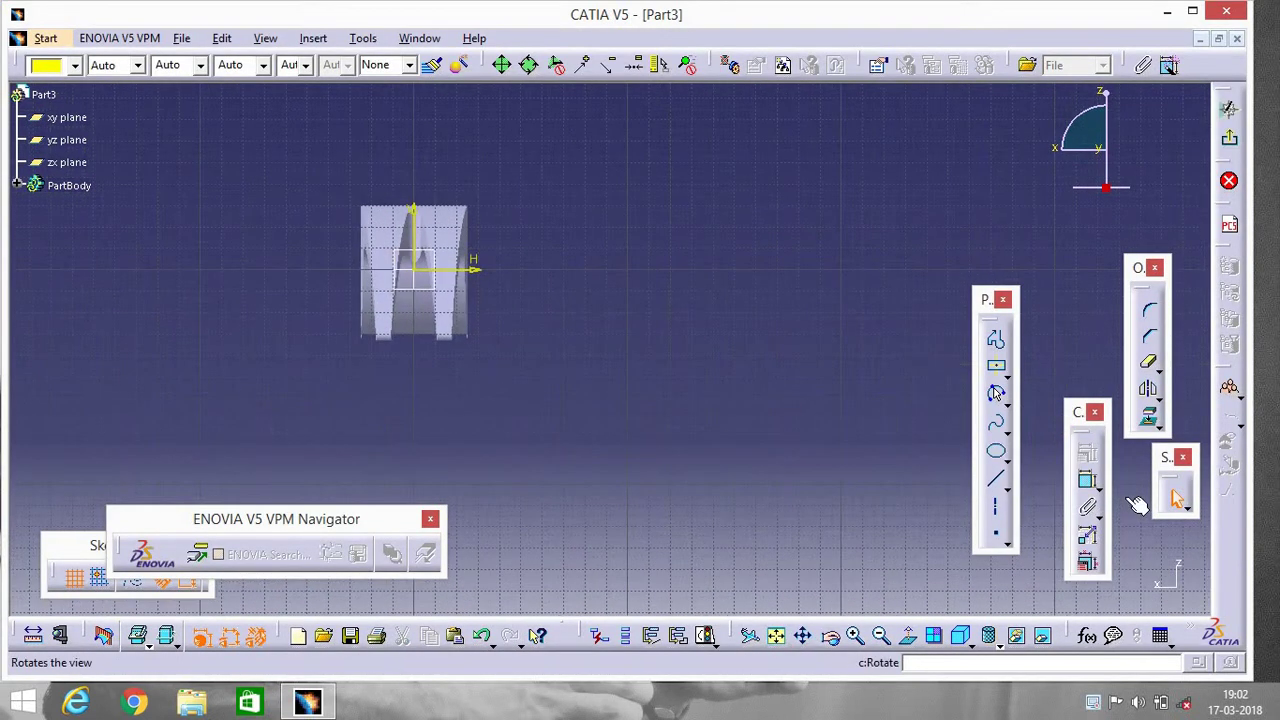
{"action": "left_click", "coordinate": [1008, 403]}
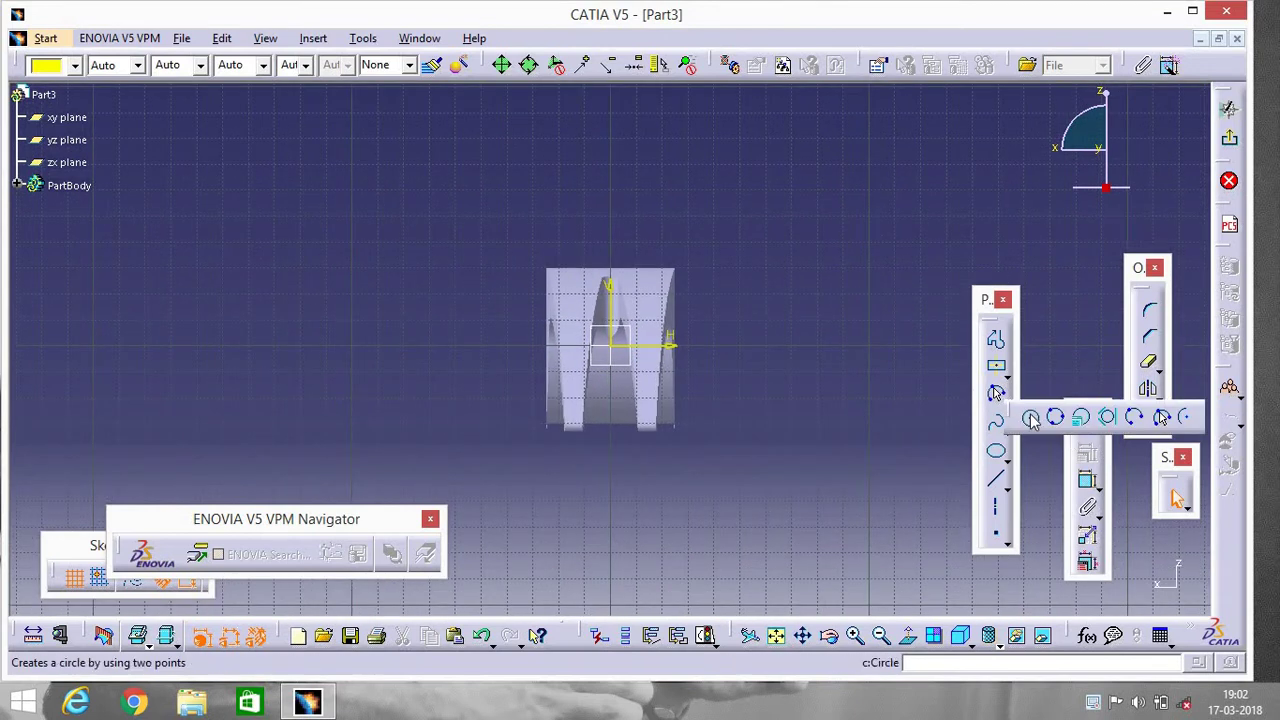
{"action": "left_click", "coordinate": [1030, 415]}
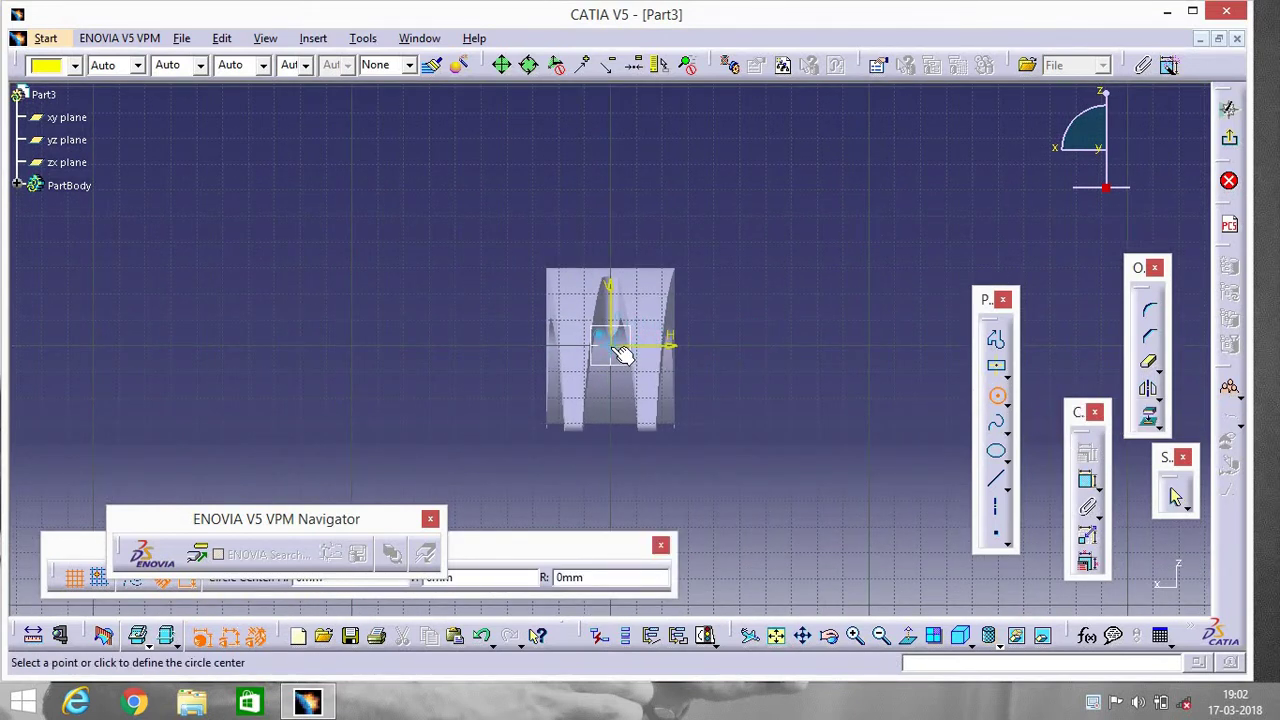
{"action": "left_click", "coordinate": [612, 346]}
{"action": "left_click", "coordinate": [711, 203]}
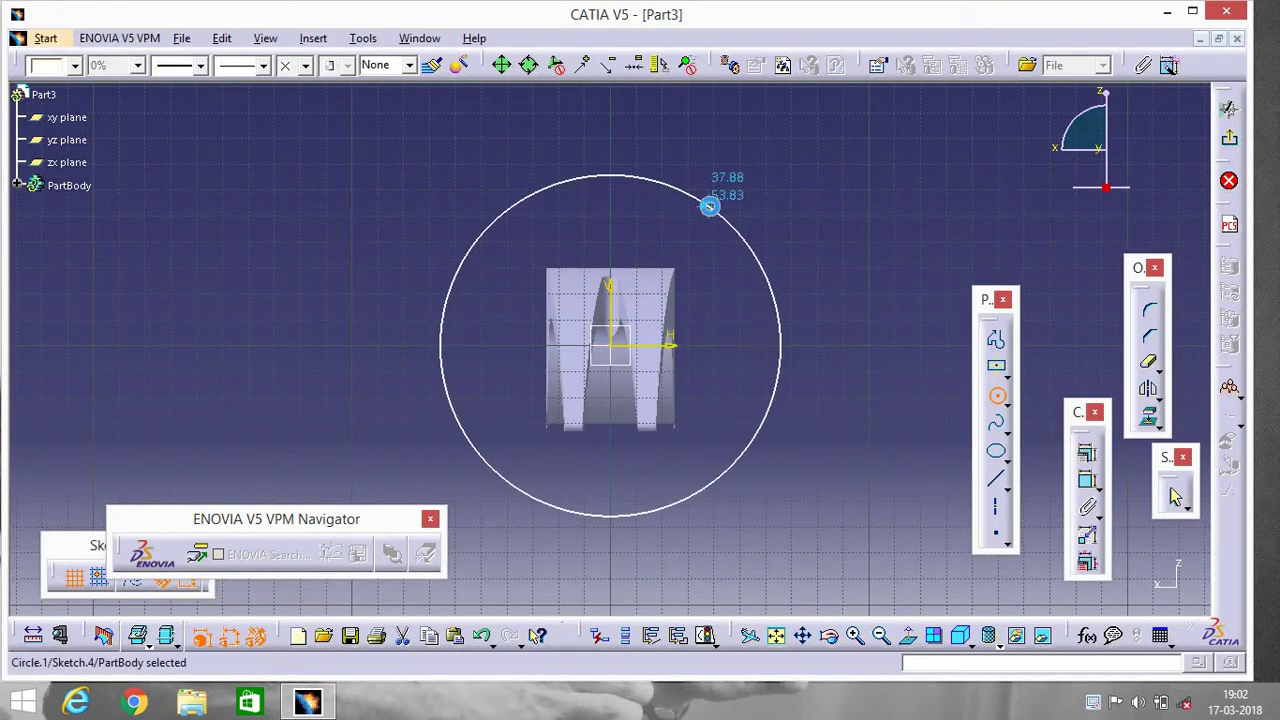
Constrain the circle tangent to the hammer head's top edge
{"action": "left_click", "coordinate": [1092, 487]}
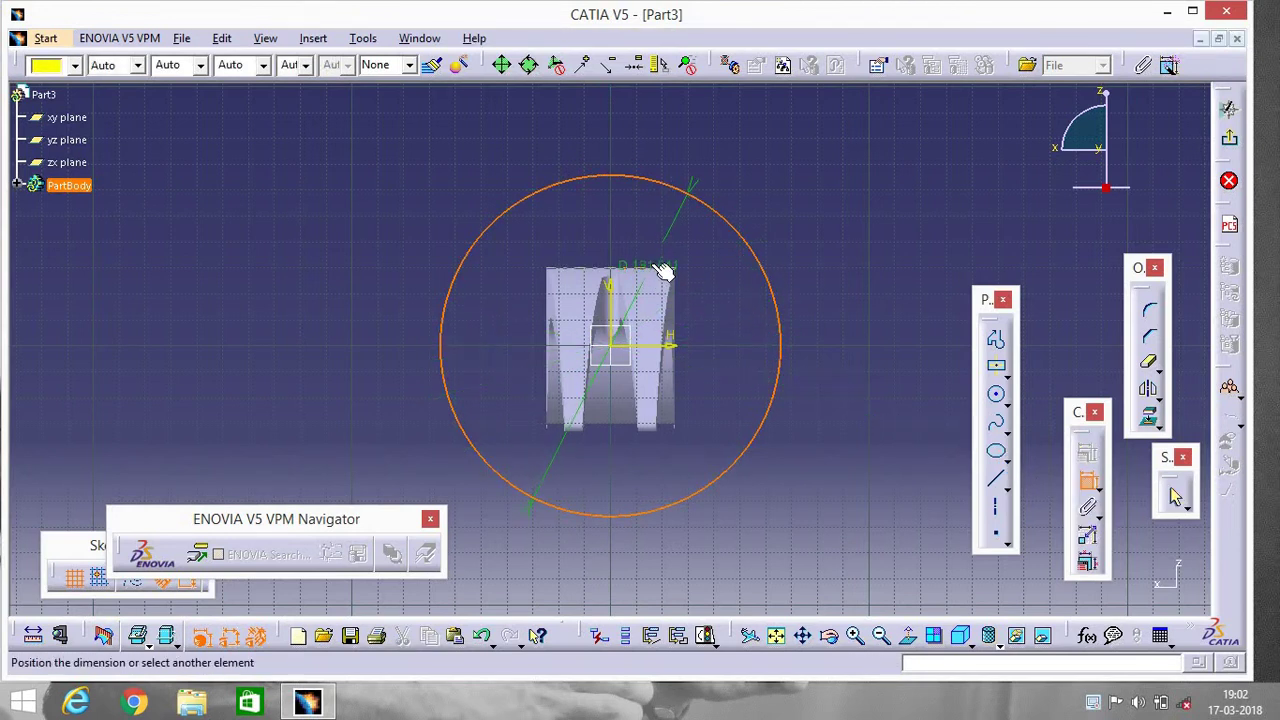
{"action": "left_click", "coordinate": [662, 268]}
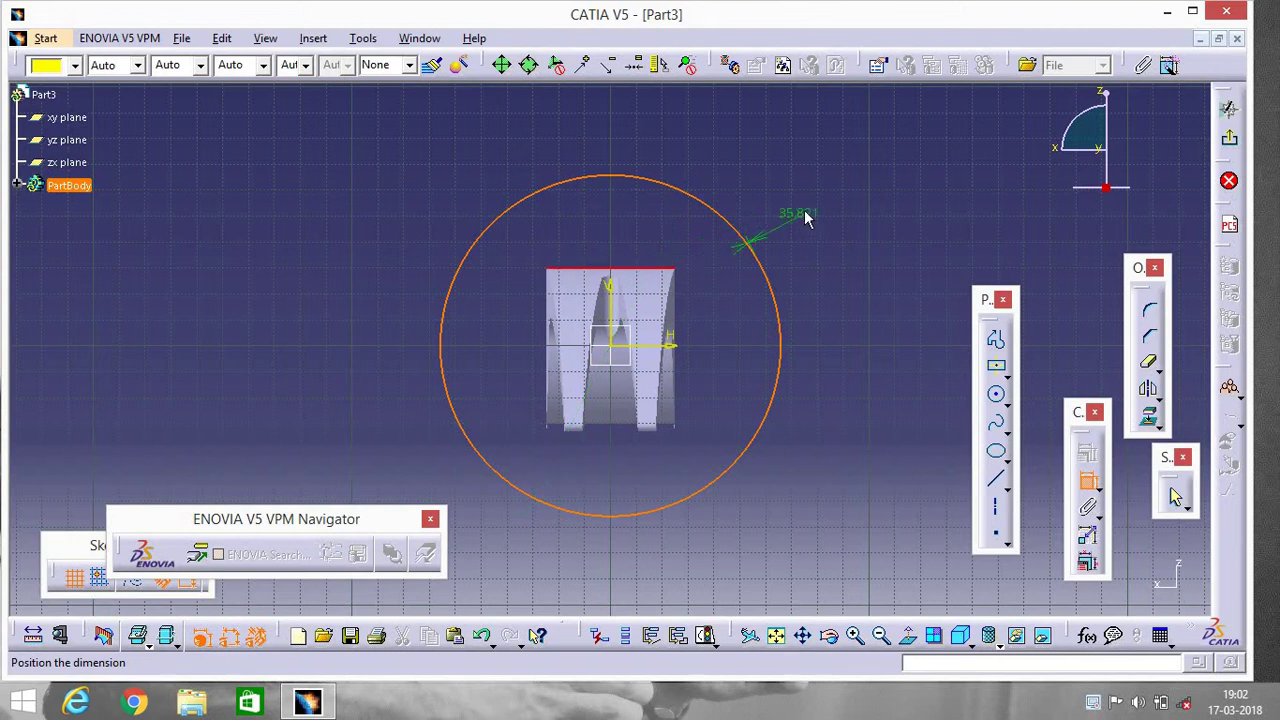
{"action": "right_click", "coordinate": [806, 212]}
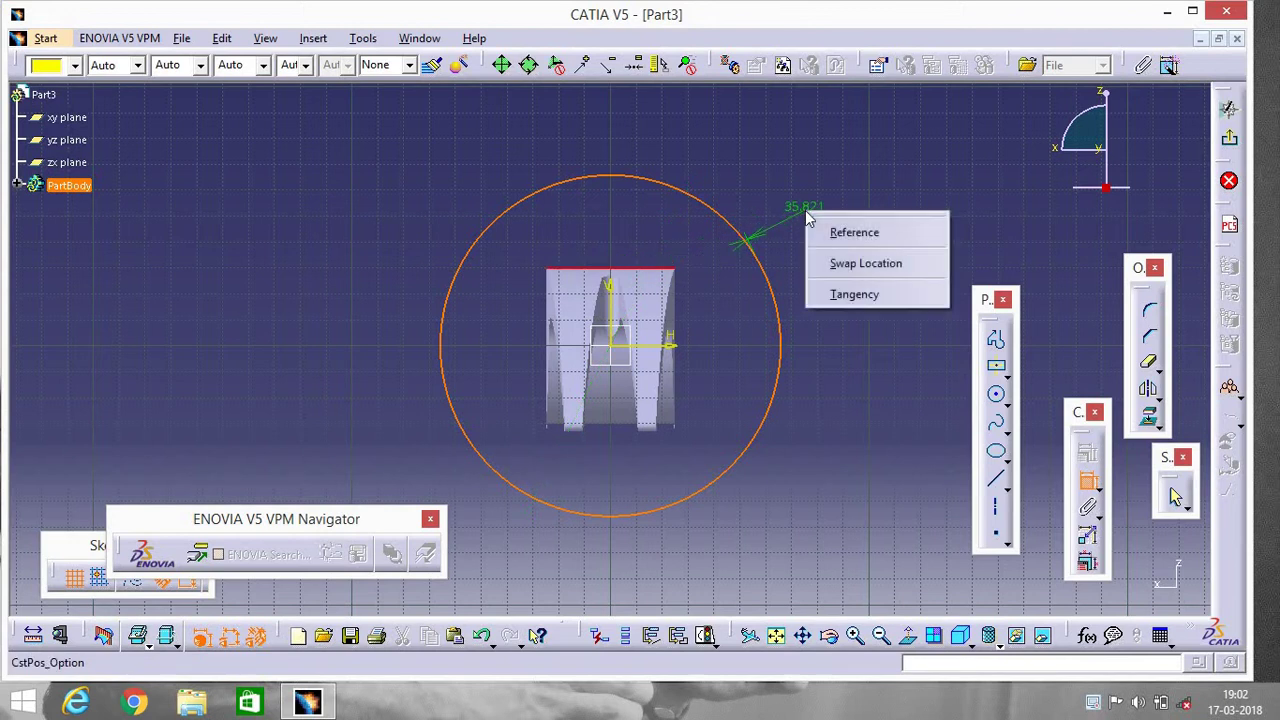
{"action": "left_click", "coordinate": [840, 294]}
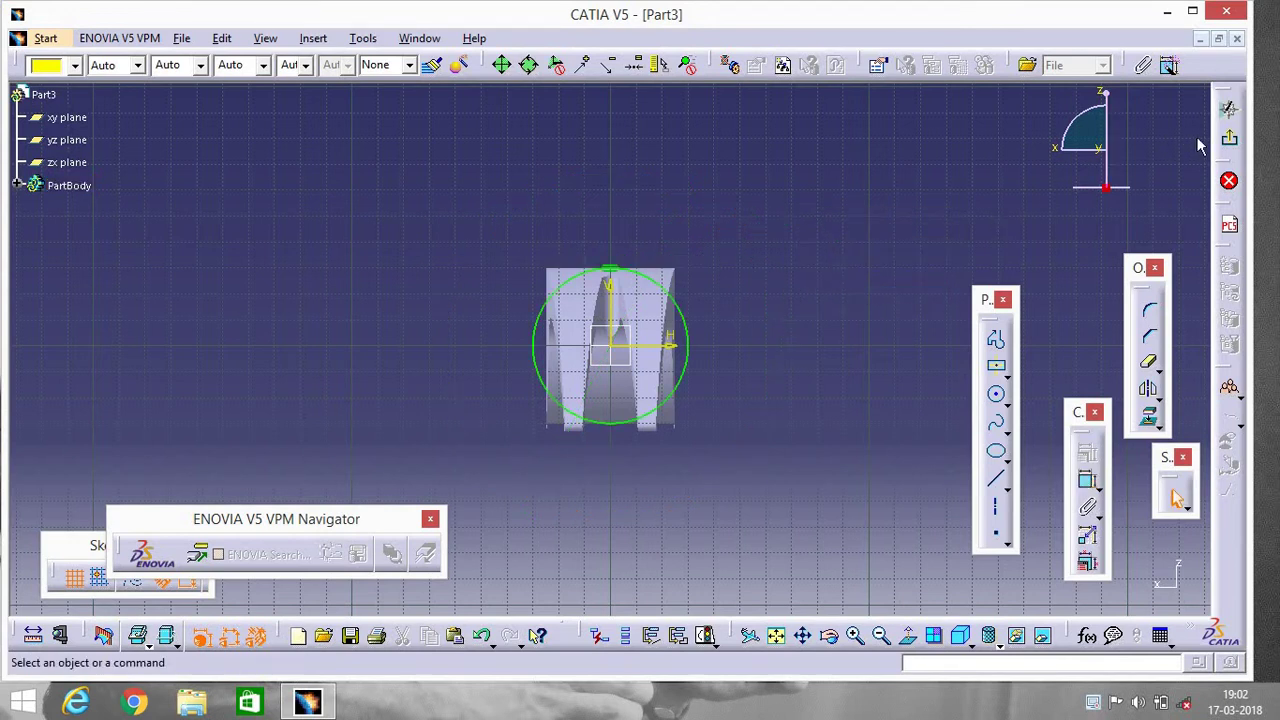
Leave the current sketch and start a new sketch on the yz plane
{"action": "left_click", "coordinate": [1229, 137]}
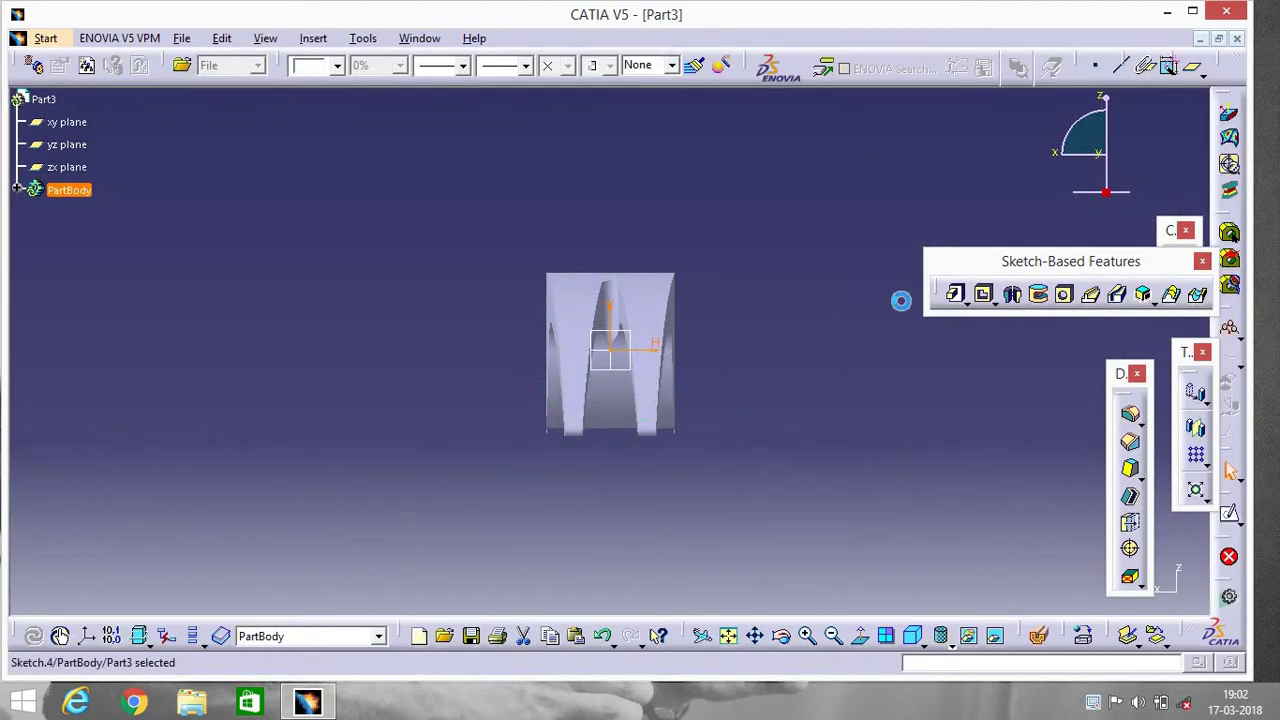
{"action": "left_click", "coordinate": [68, 145]}
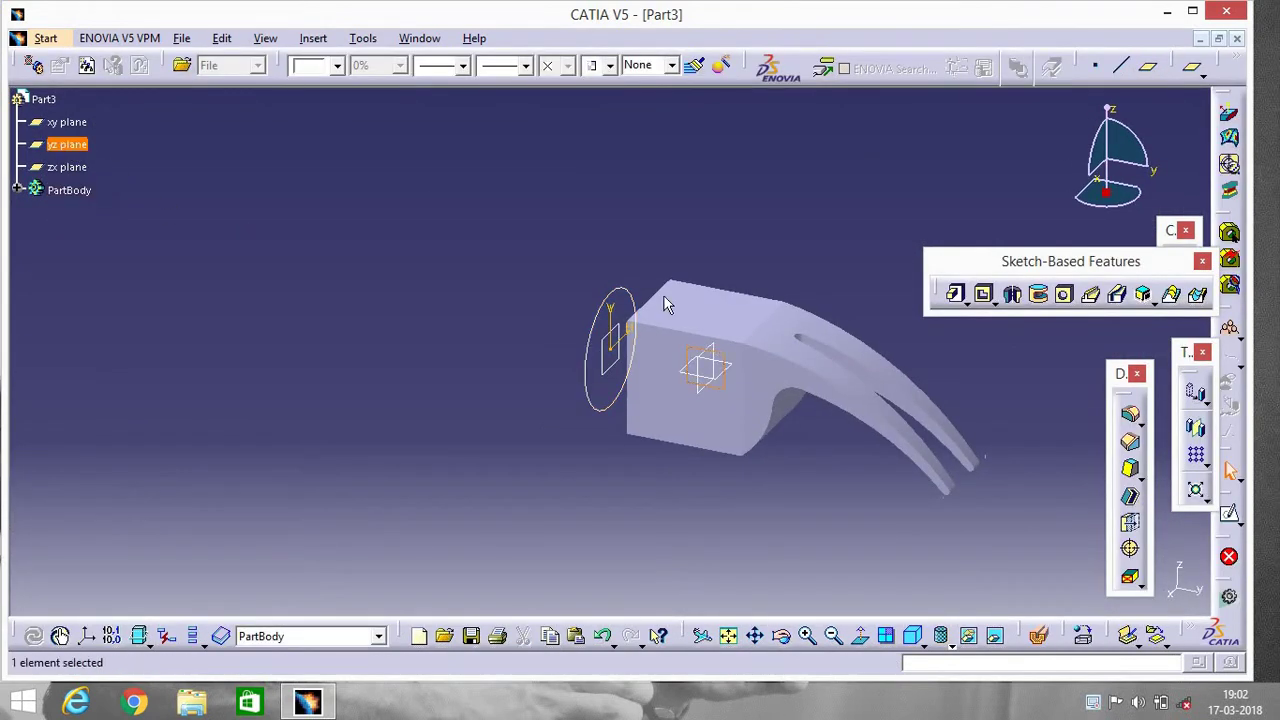
{"action": "left_click", "coordinate": [1232, 517]}
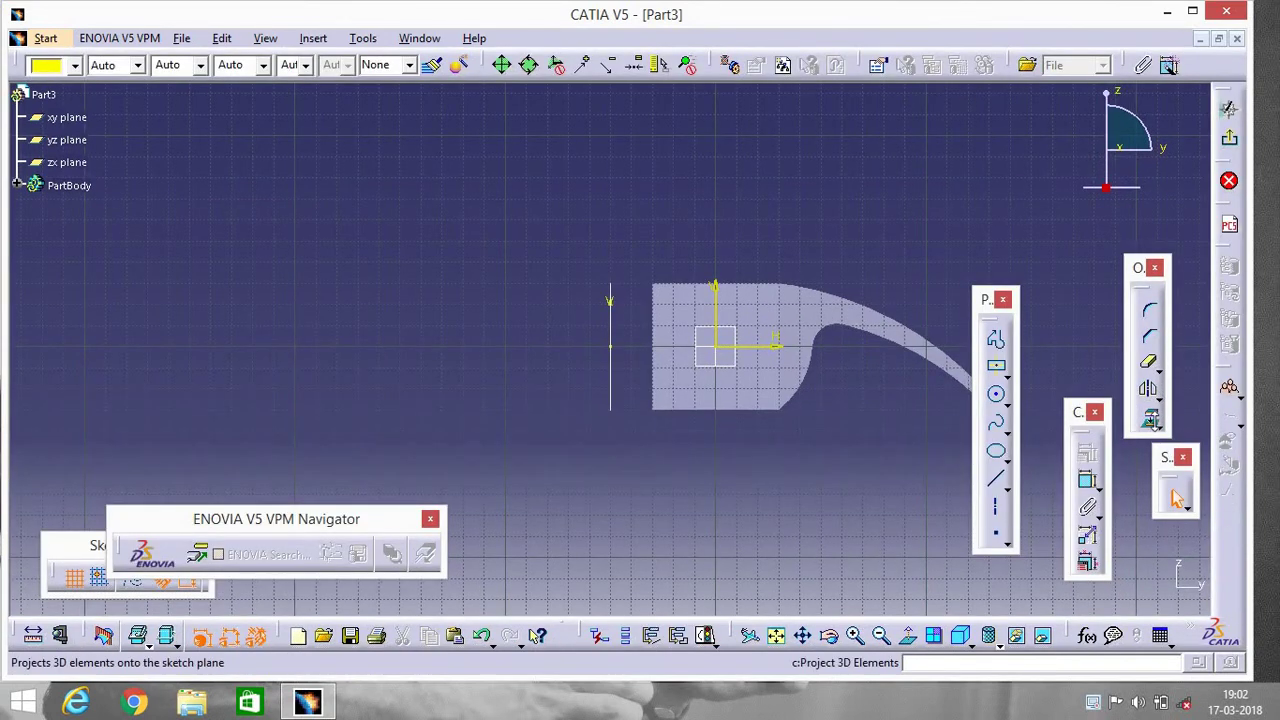
Project the circle's edge and the head's left edge into the sketch as lines
{"action": "left_click", "coordinate": [1151, 421]}
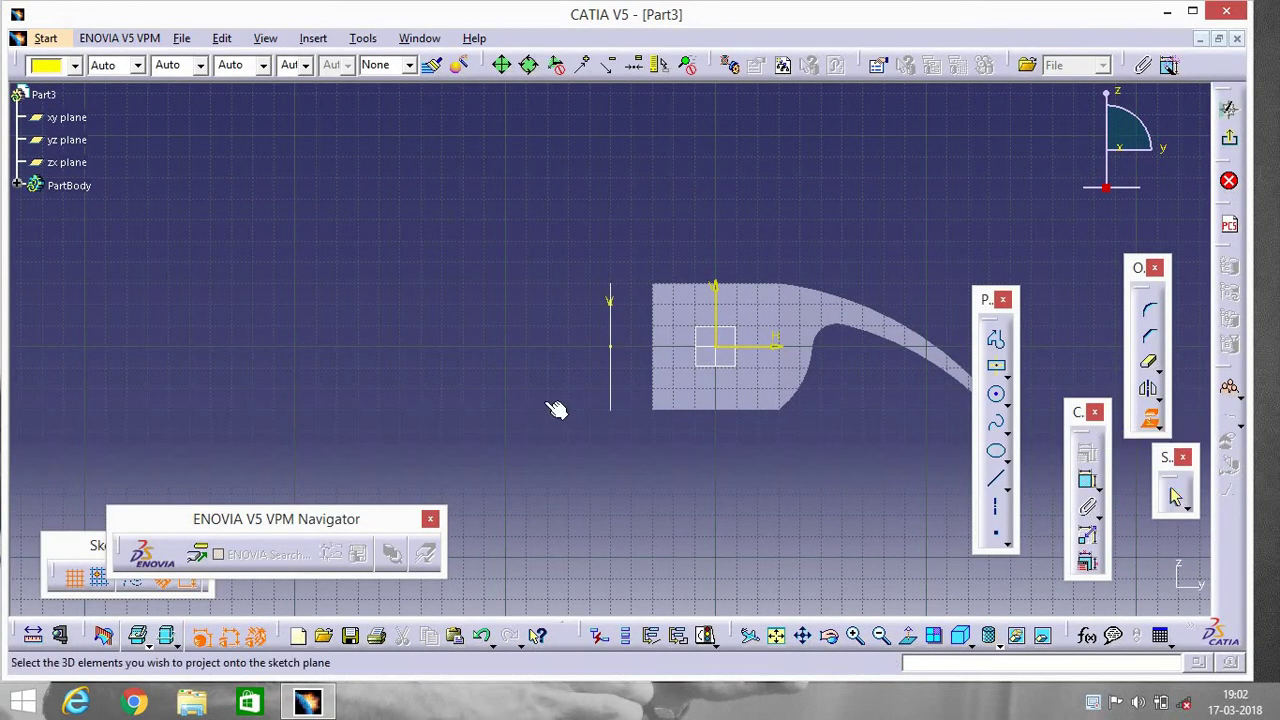
{"action": "left_click", "coordinate": [612, 372]}
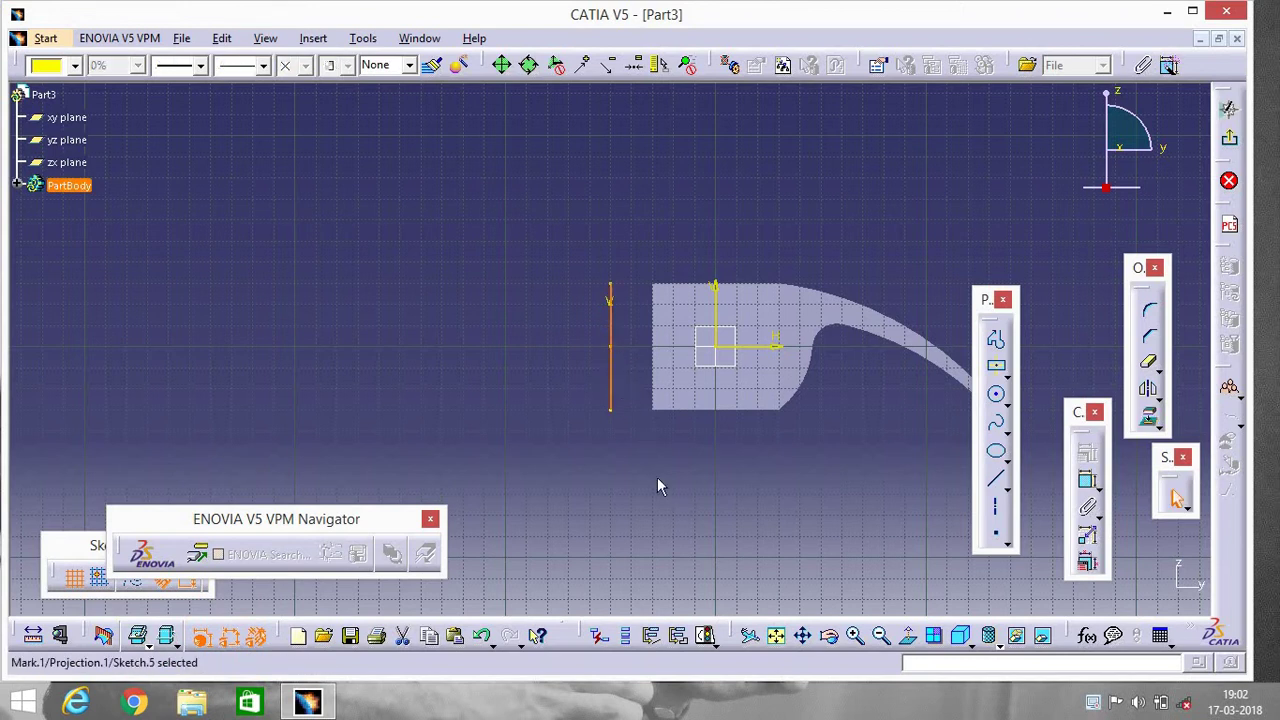
{"action": "left_click", "coordinate": [1149, 416]}
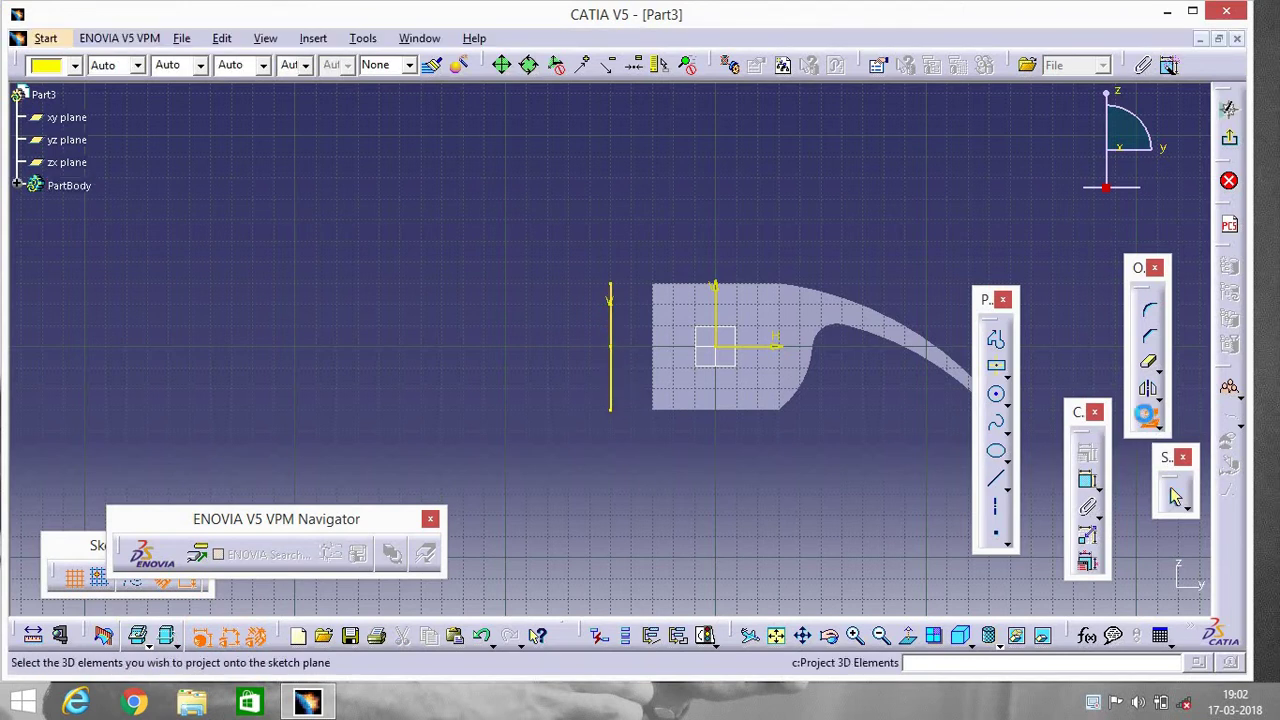
{"action": "left_click", "coordinate": [657, 385]}
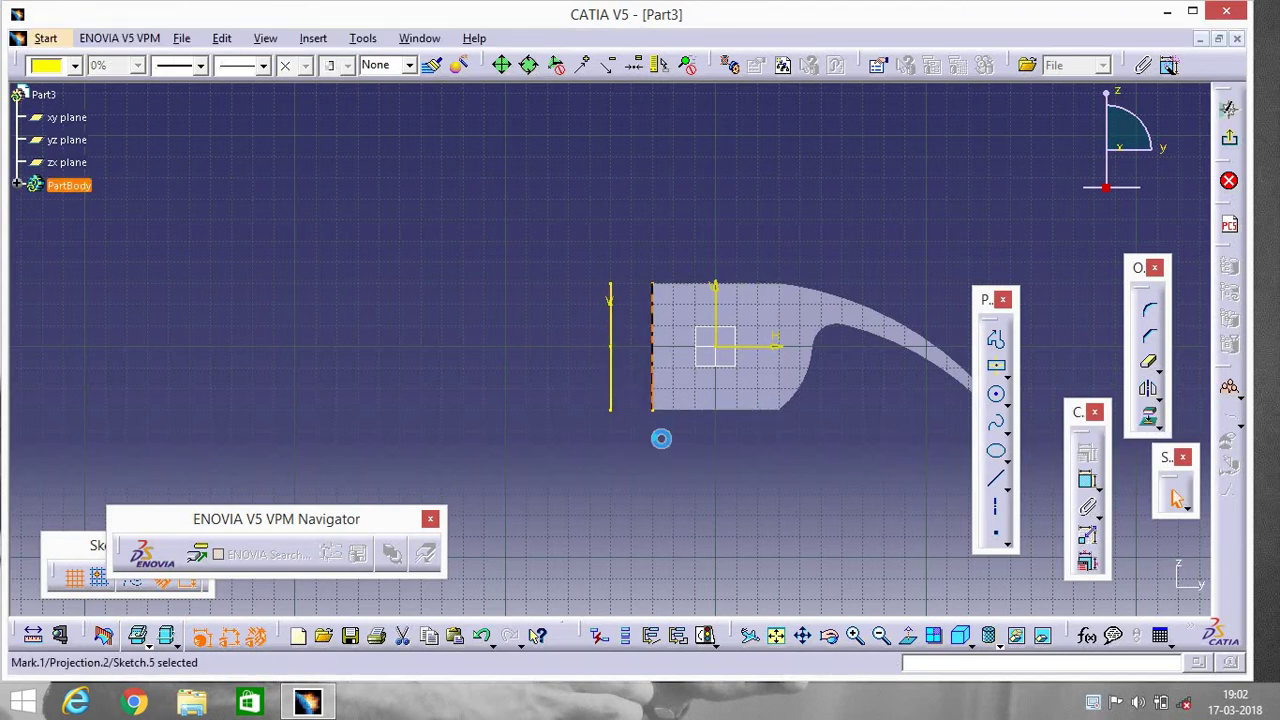
Draw a three-point arc between the projected lines' tops, then undo it
{"action": "left_click", "coordinate": [1007, 398]}
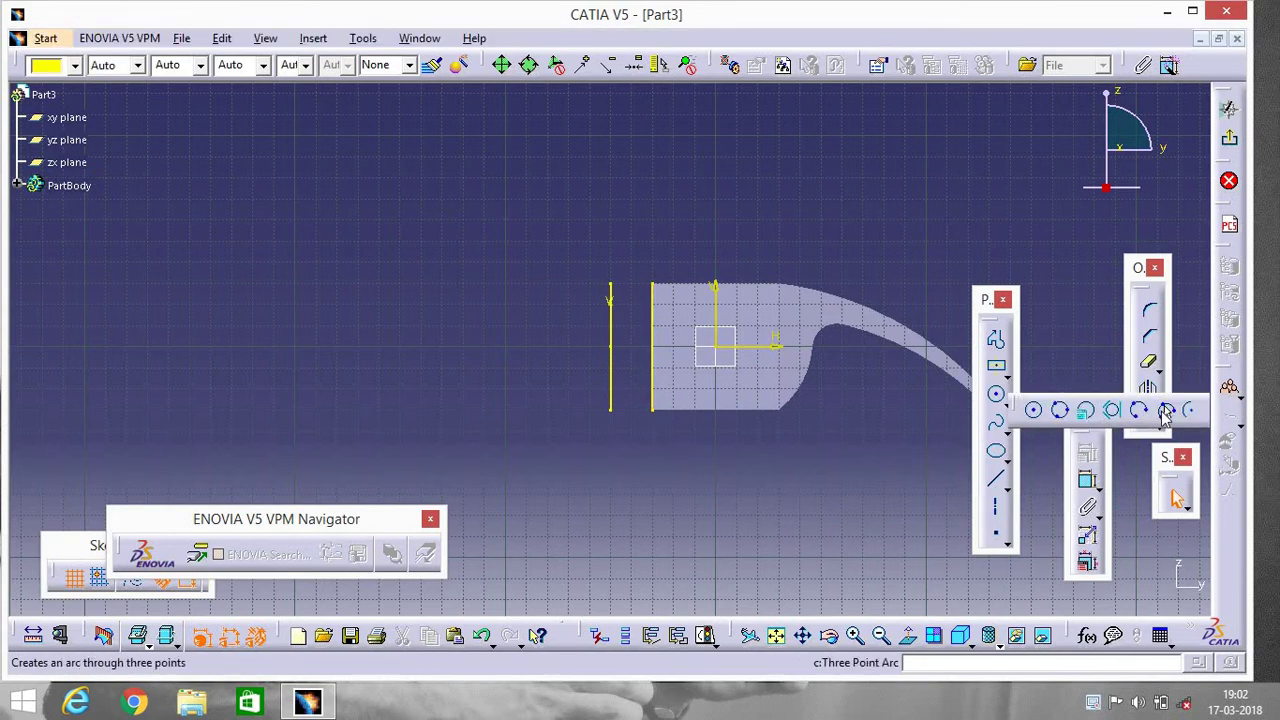
{"action": "left_click", "coordinate": [1165, 411]}
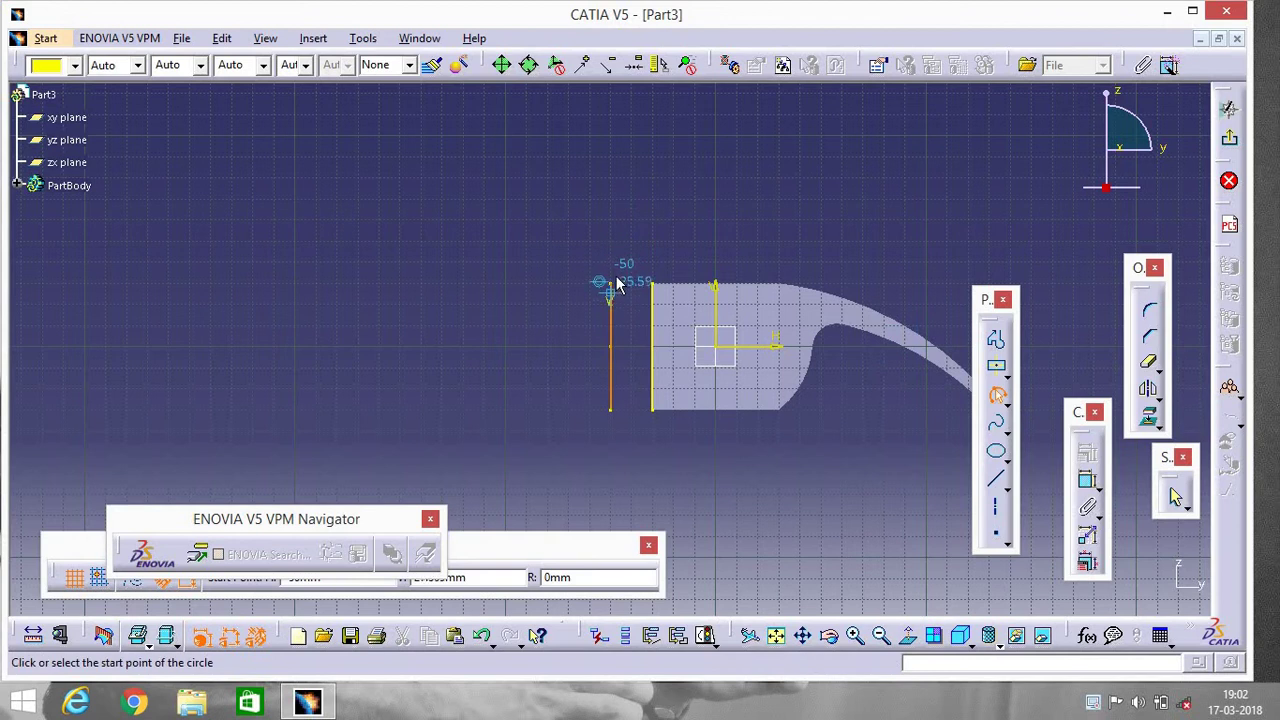
{"action": "left_click", "coordinate": [612, 282]}
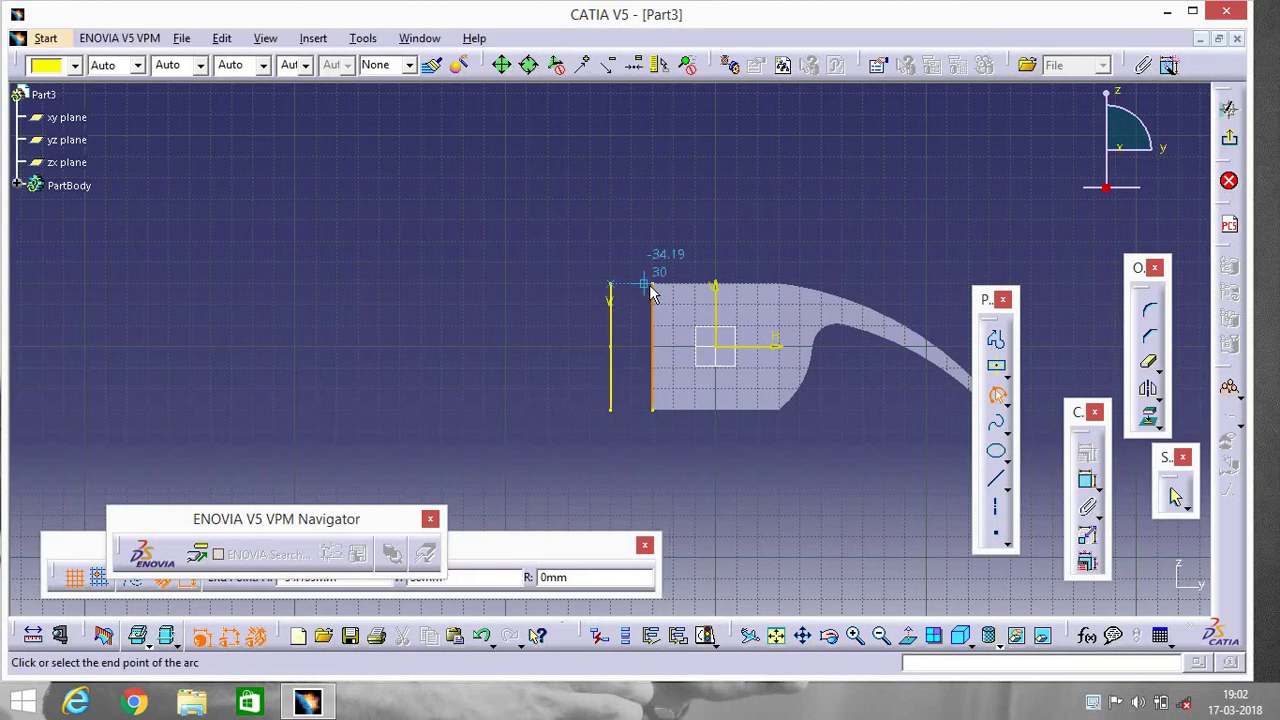
{"action": "left_click", "coordinate": [652, 287]}
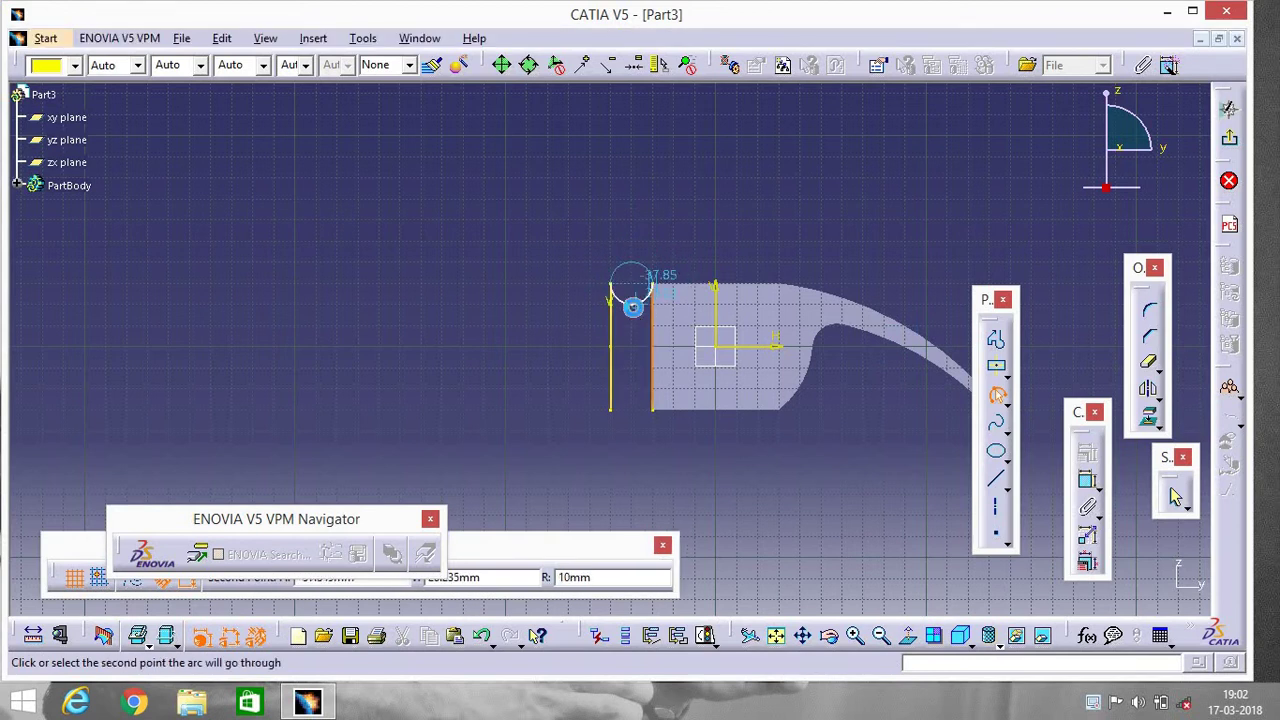
{"action": "left_click", "coordinate": [633, 307]}
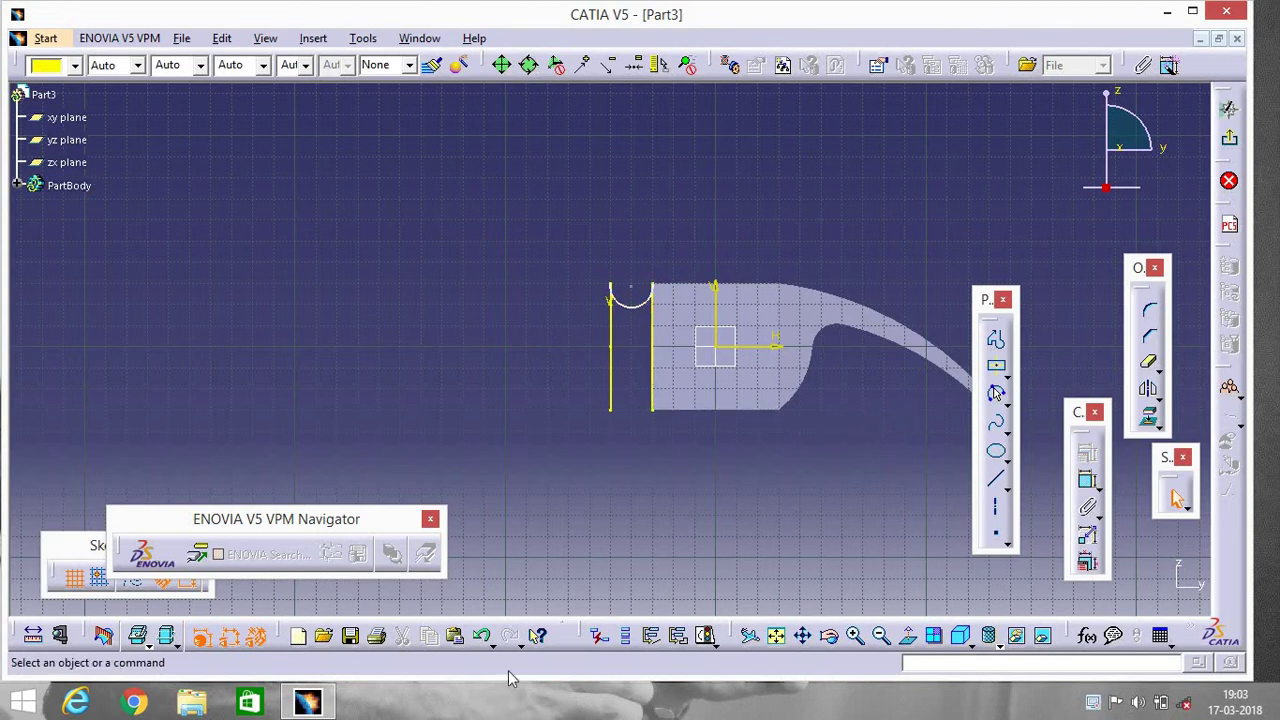
{"action": "left_click", "coordinate": [484, 638]}
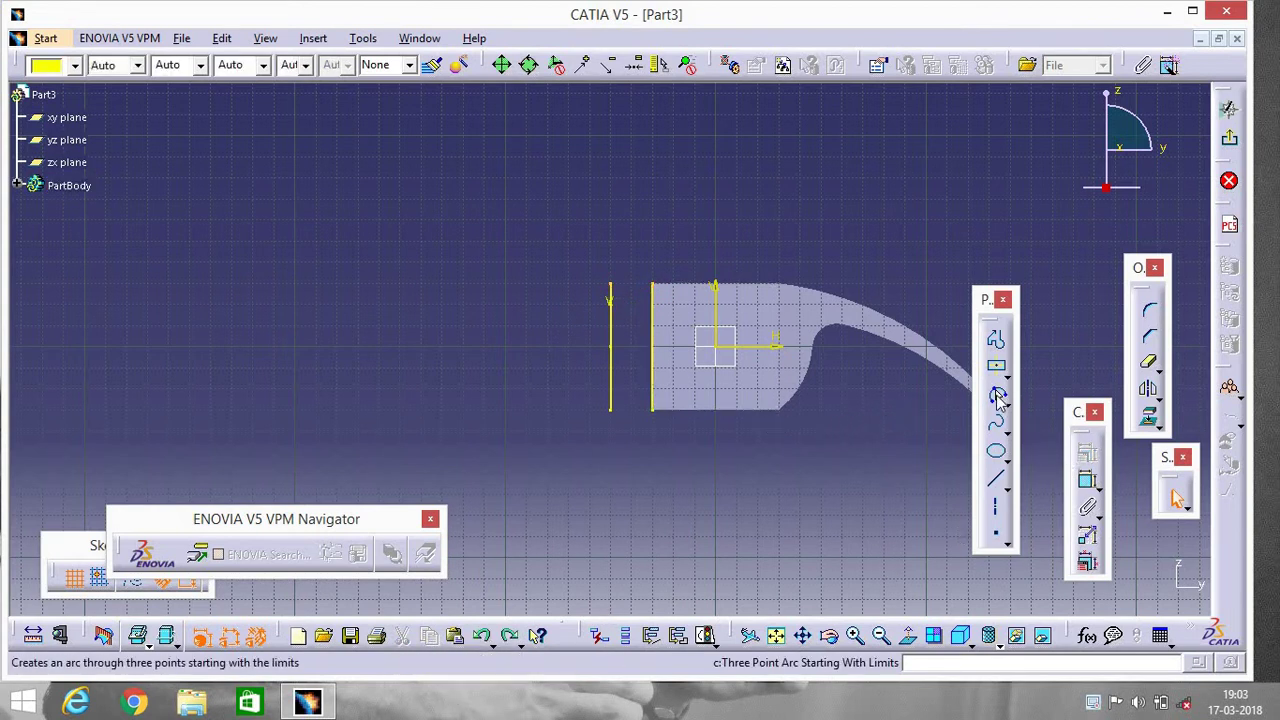
Redraw the arc from the left line's top to the right line's top, dipping downward
{"action": "left_click", "coordinate": [997, 397]}
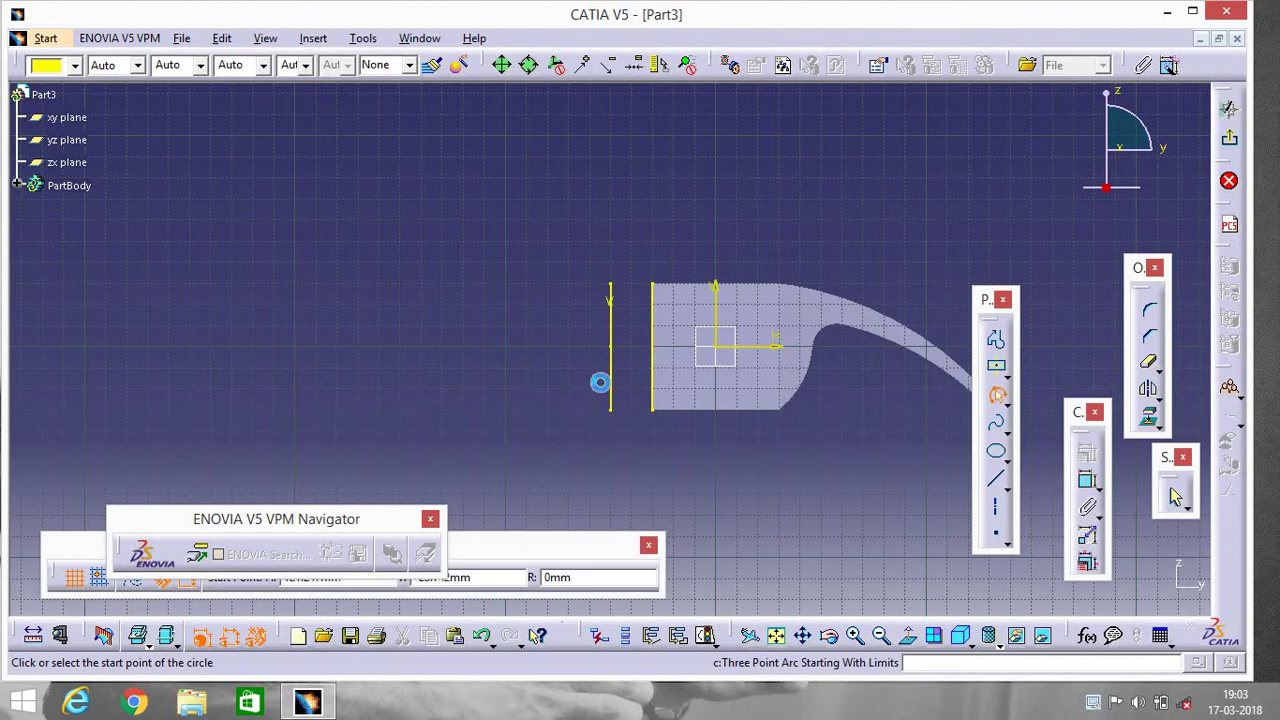
{"action": "left_click", "coordinate": [612, 287]}
{"action": "left_click", "coordinate": [654, 288]}
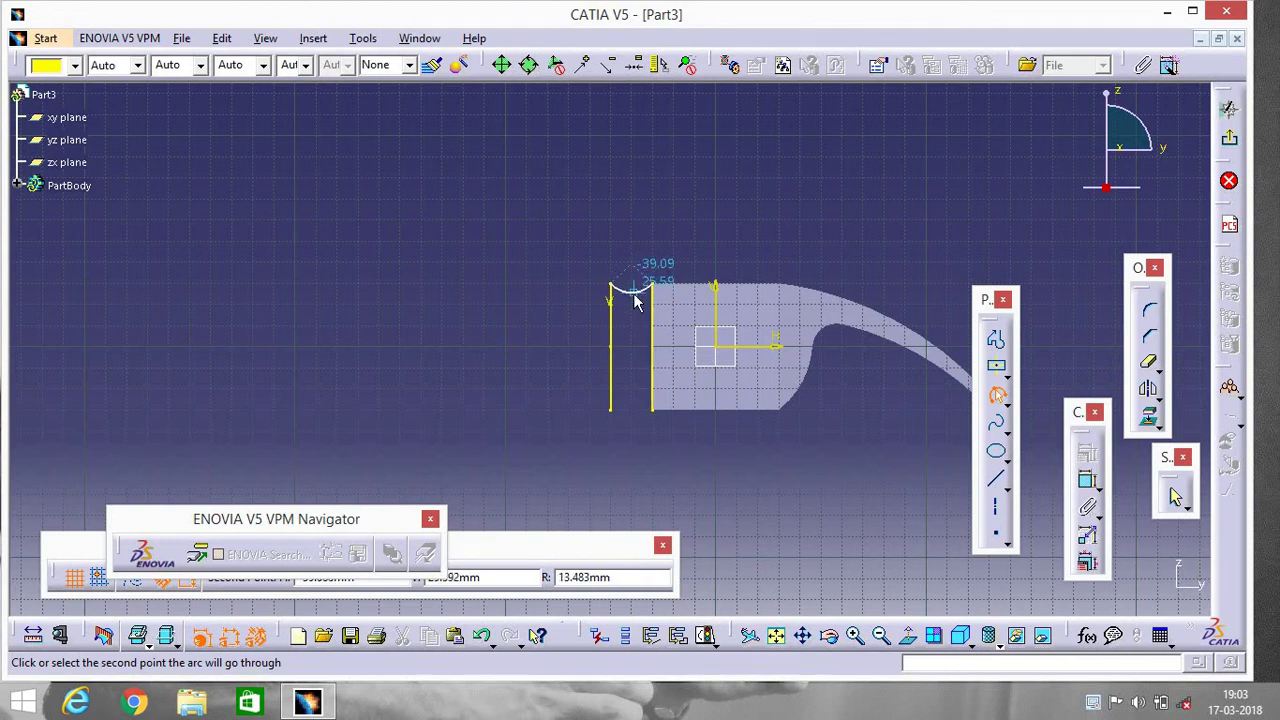
{"action": "left_click", "coordinate": [634, 298]}
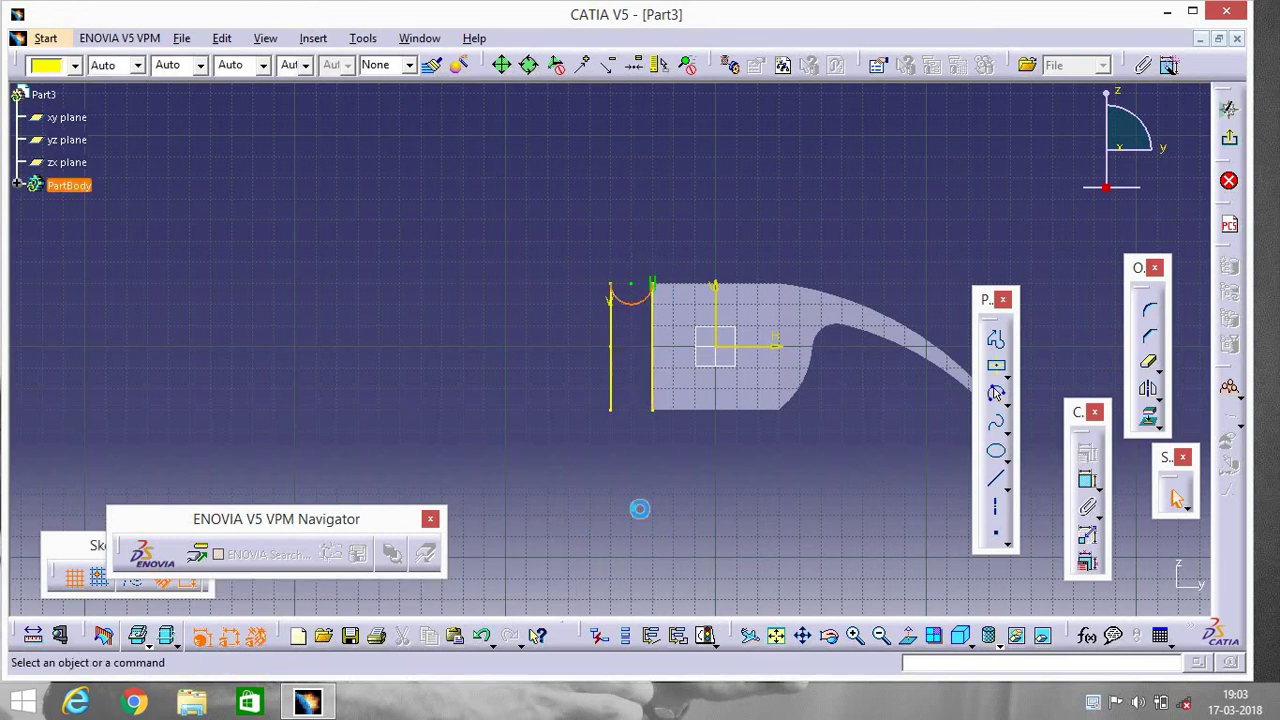
Draw a horizontal line across the two vertical lines
{"action": "left_click", "coordinate": [995, 480]}
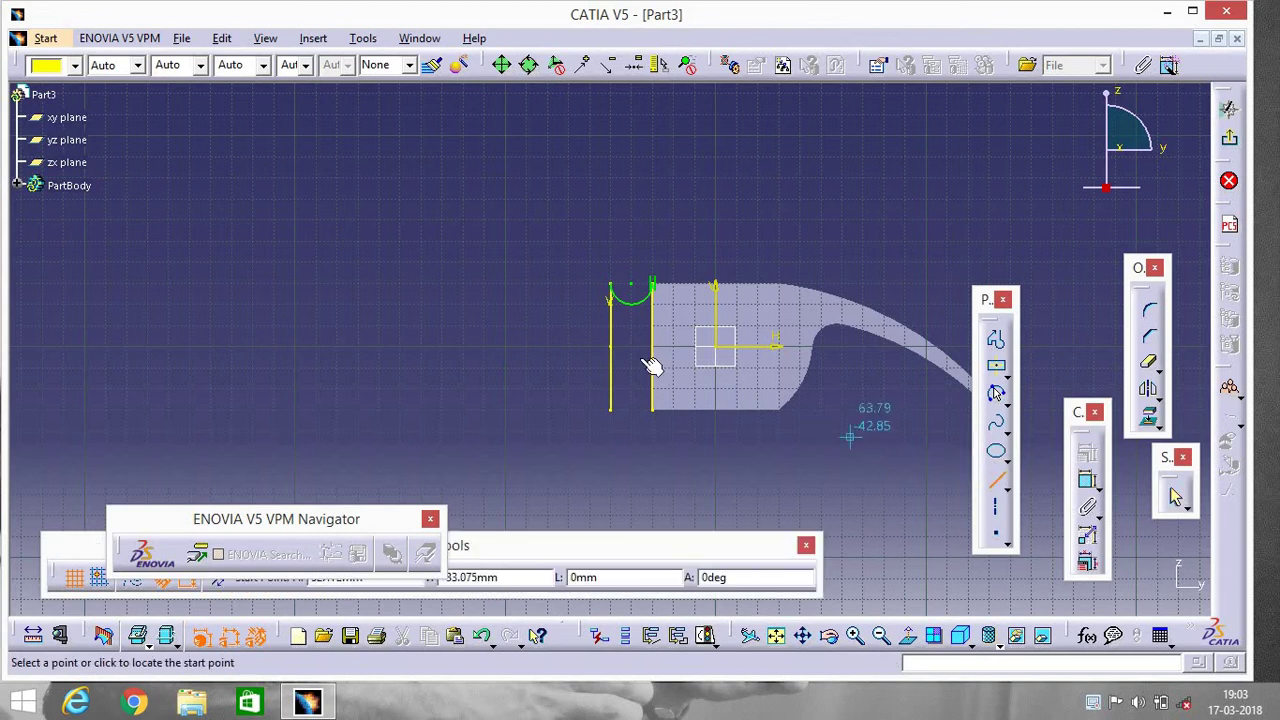
{"action": "left_click", "coordinate": [565, 346]}
{"action": "left_click", "coordinate": [680, 346]}
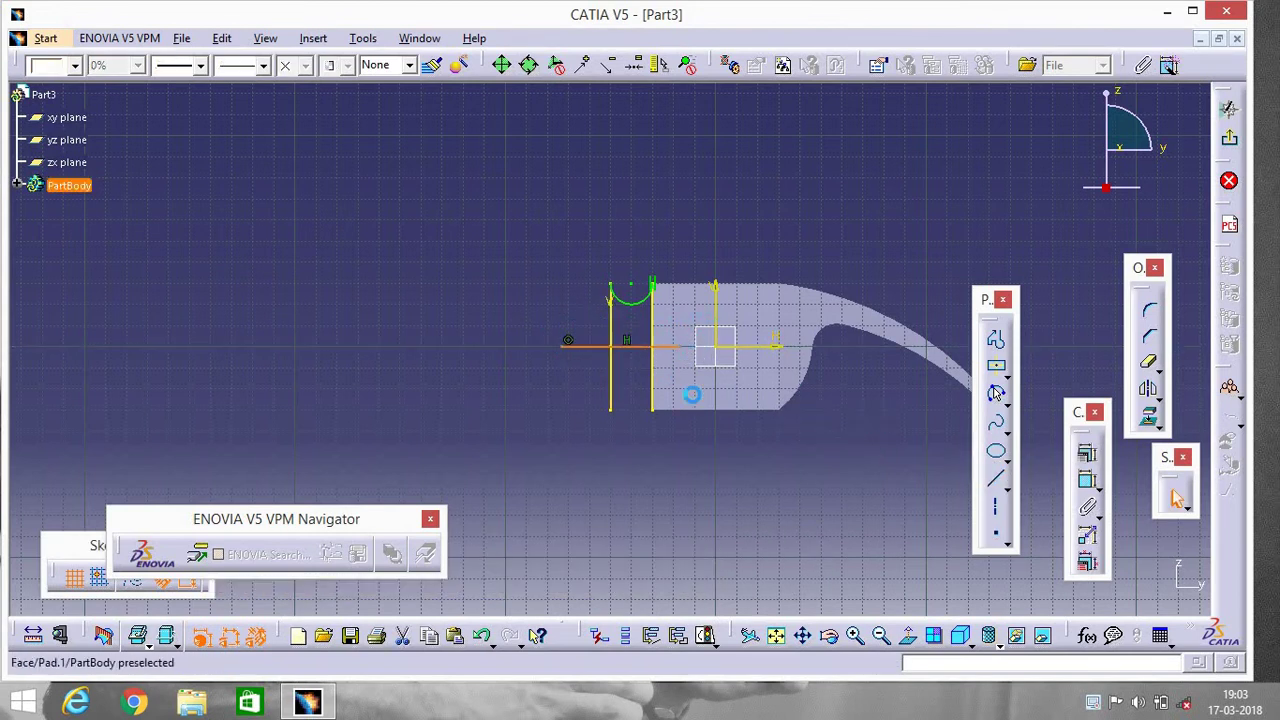
Trim the right vertical line's excess and the horizontal line's left overhang, then exit the sketch
{"action": "left_click", "coordinate": [1149, 362]}
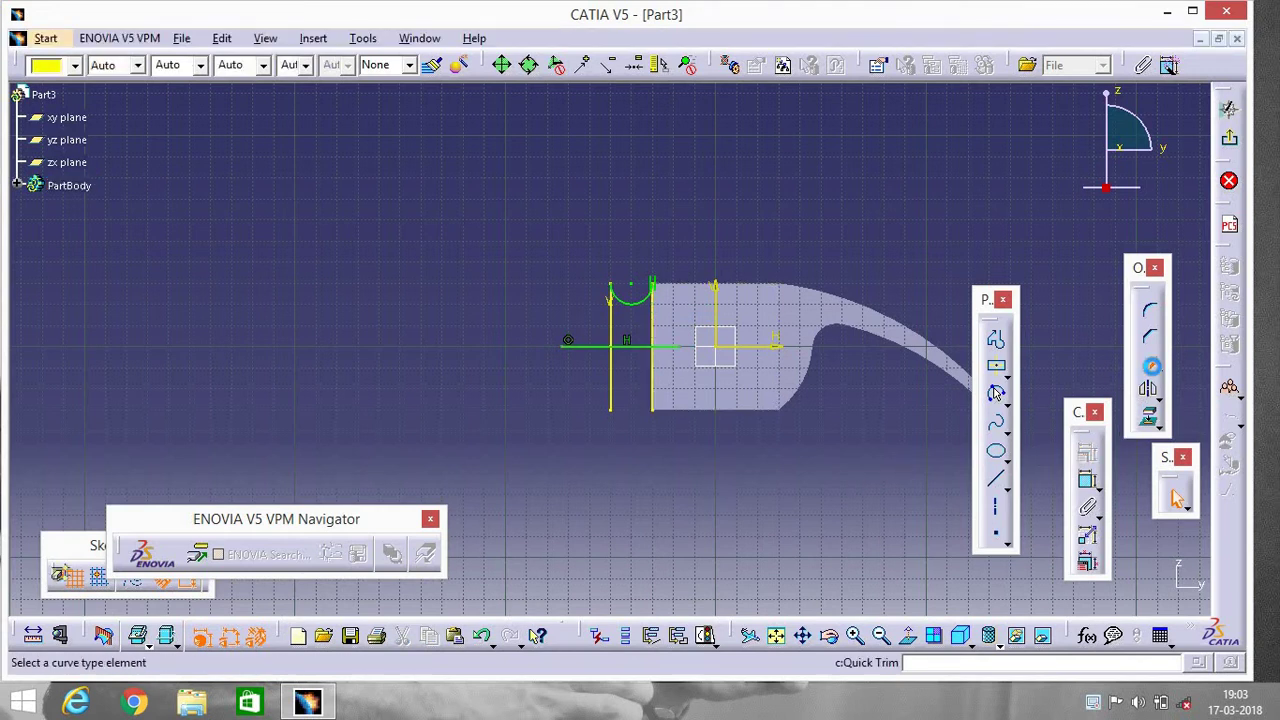
{"action": "left_click", "coordinate": [660, 378]}
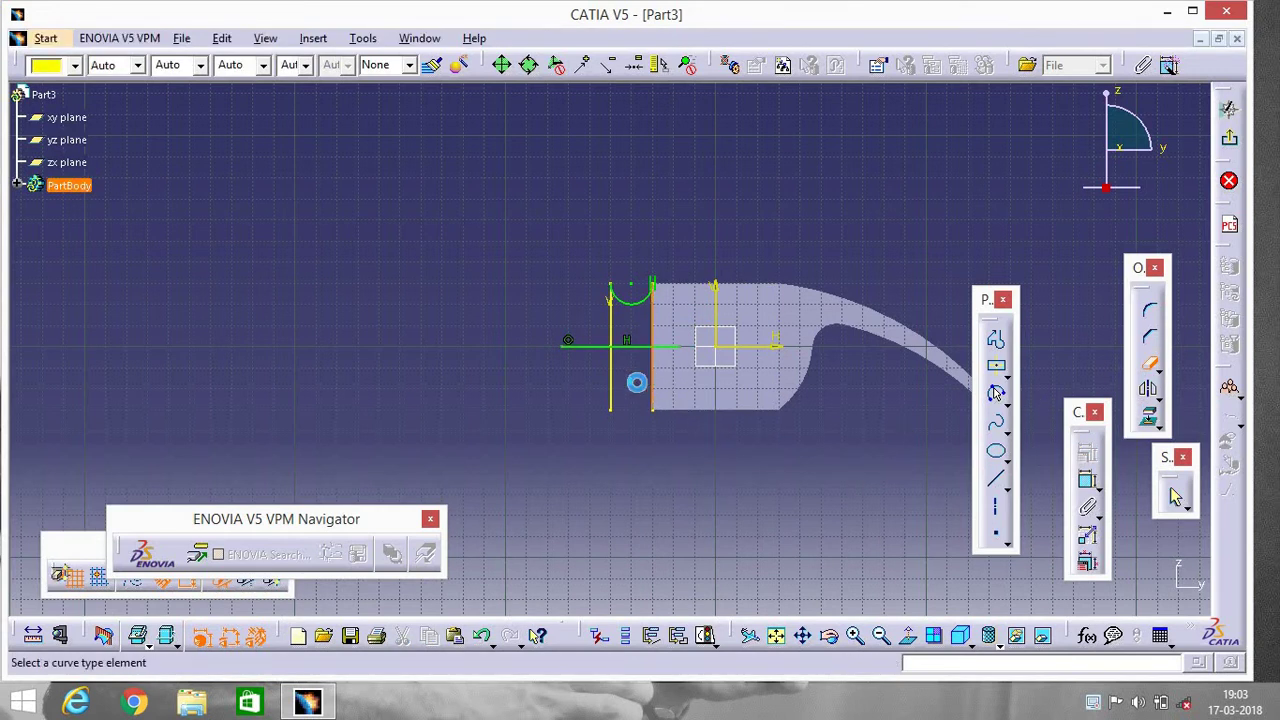
{"action": "left_click", "coordinate": [590, 345]}
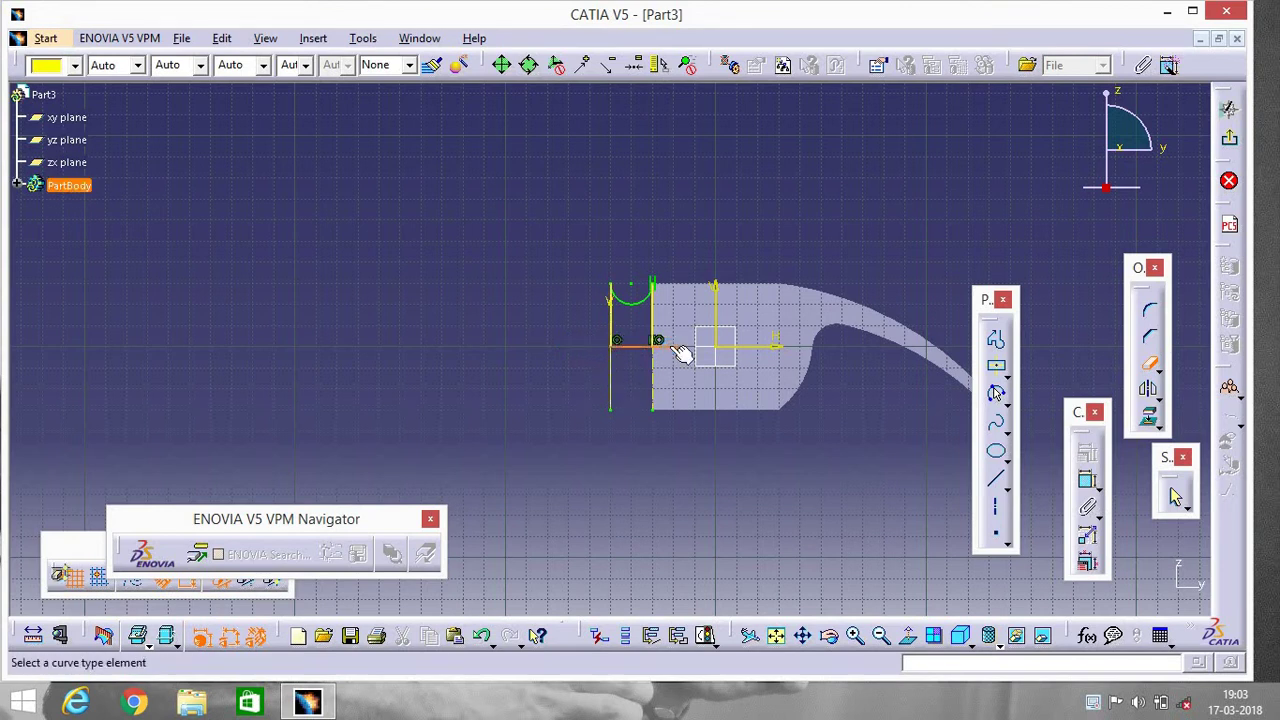
{"action": "left_click", "coordinate": [995, 393]}
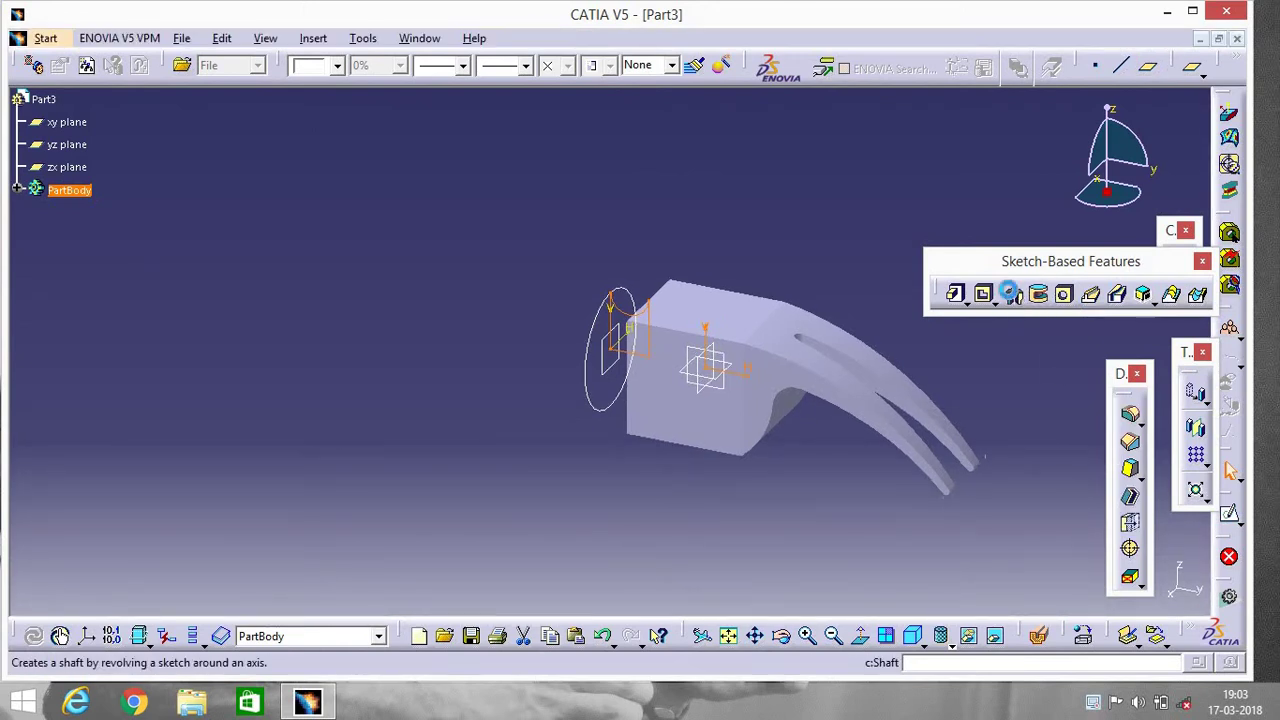
Create a 360° shaft from Sketch.5, using the sketch's own edge as the axis
{"action": "left_click", "coordinate": [1013, 294]}
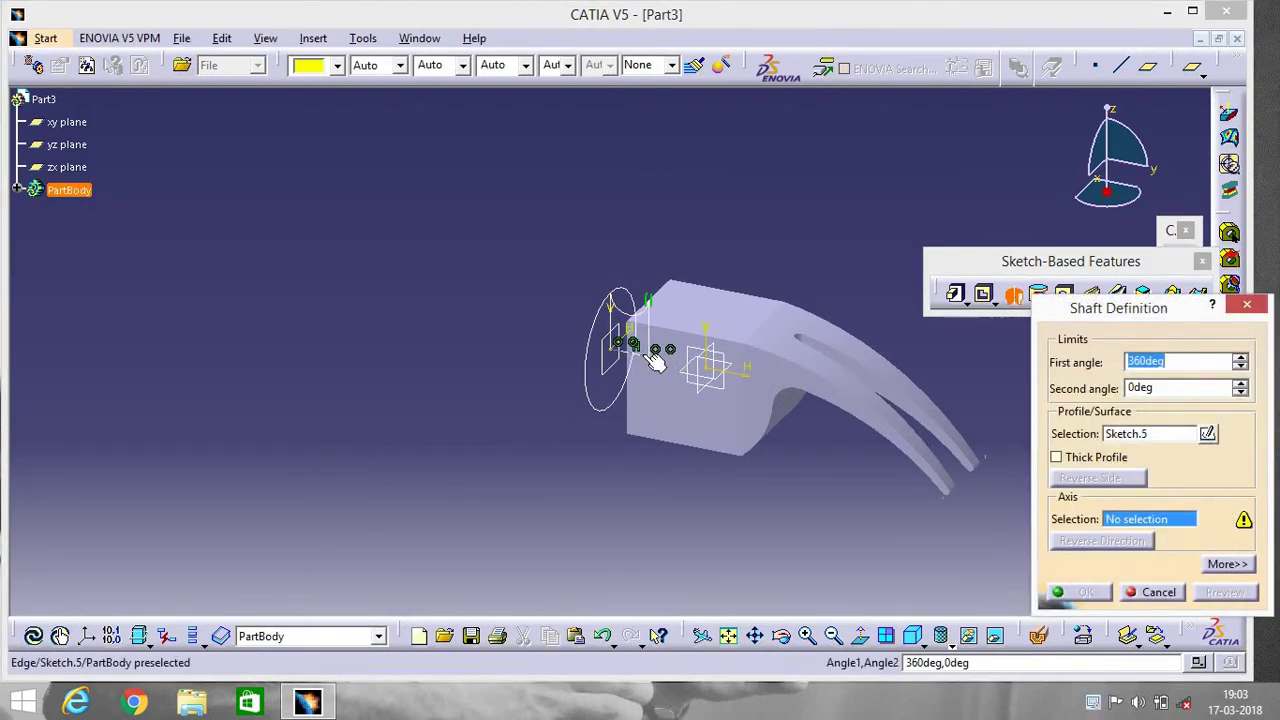
{"action": "left_click", "coordinate": [640, 352]}
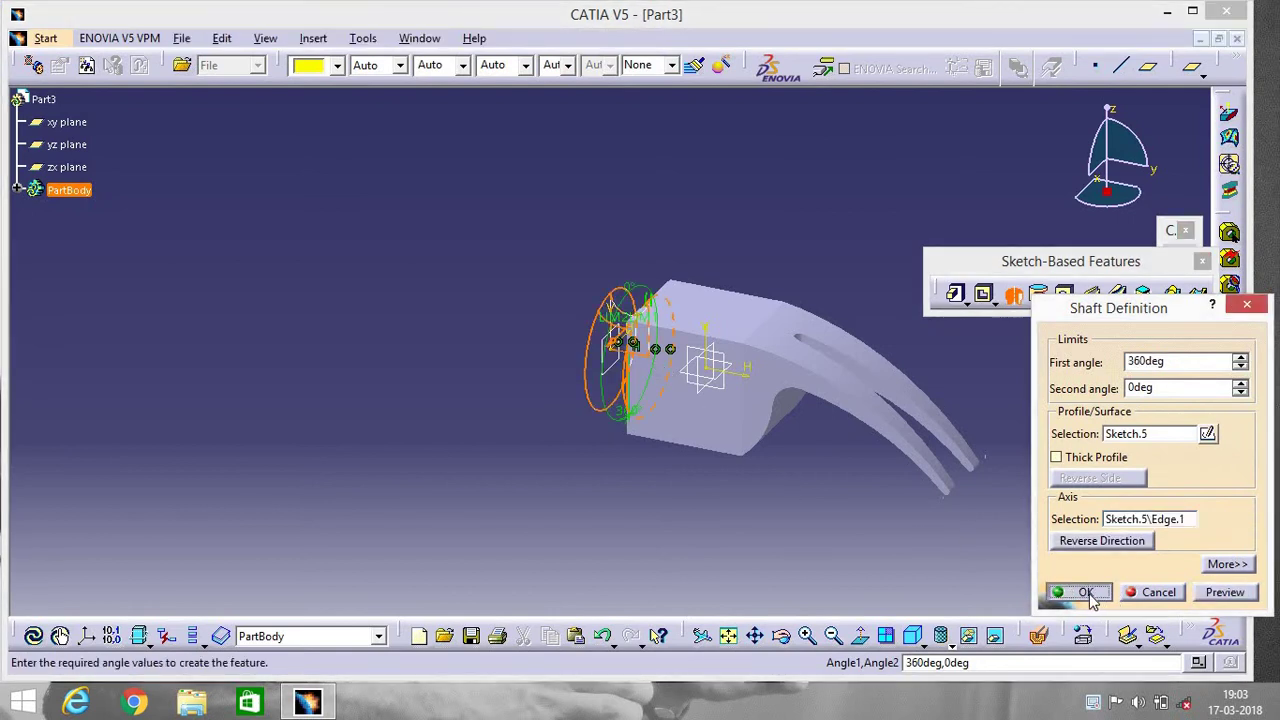
{"action": "left_click", "coordinate": [1084, 592]}
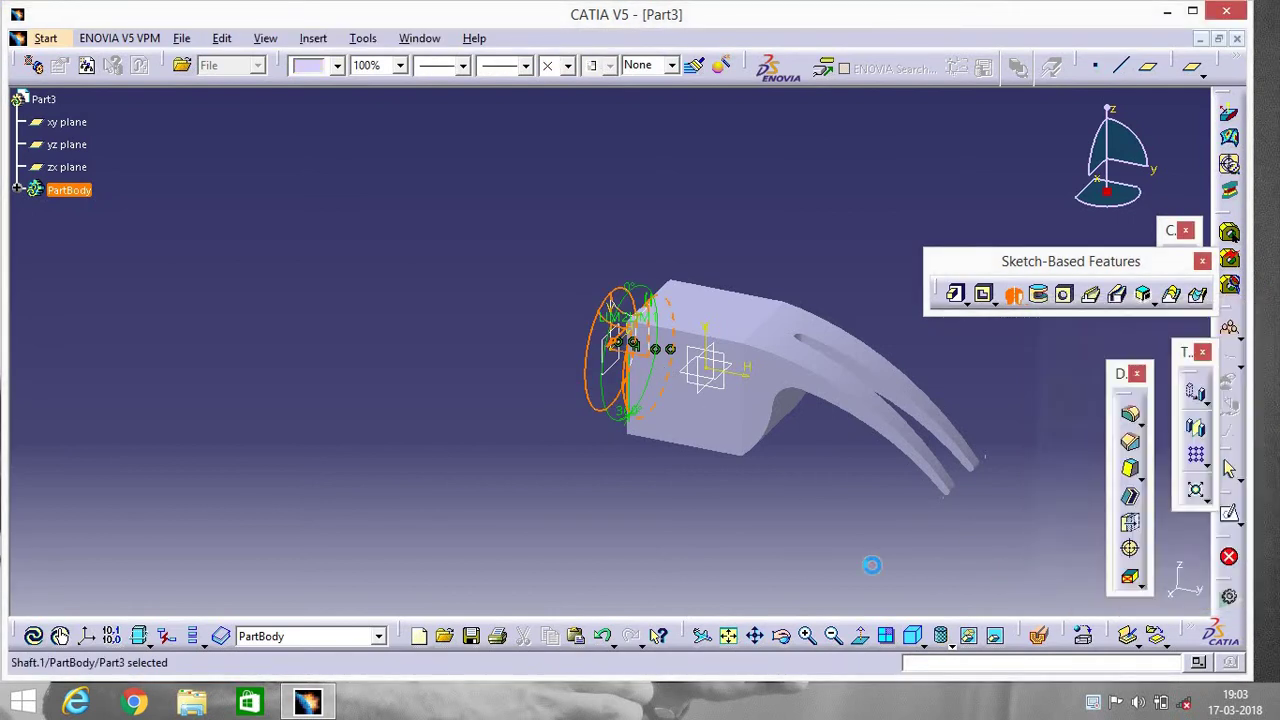
{"action": "left_click", "coordinate": [623, 394]}
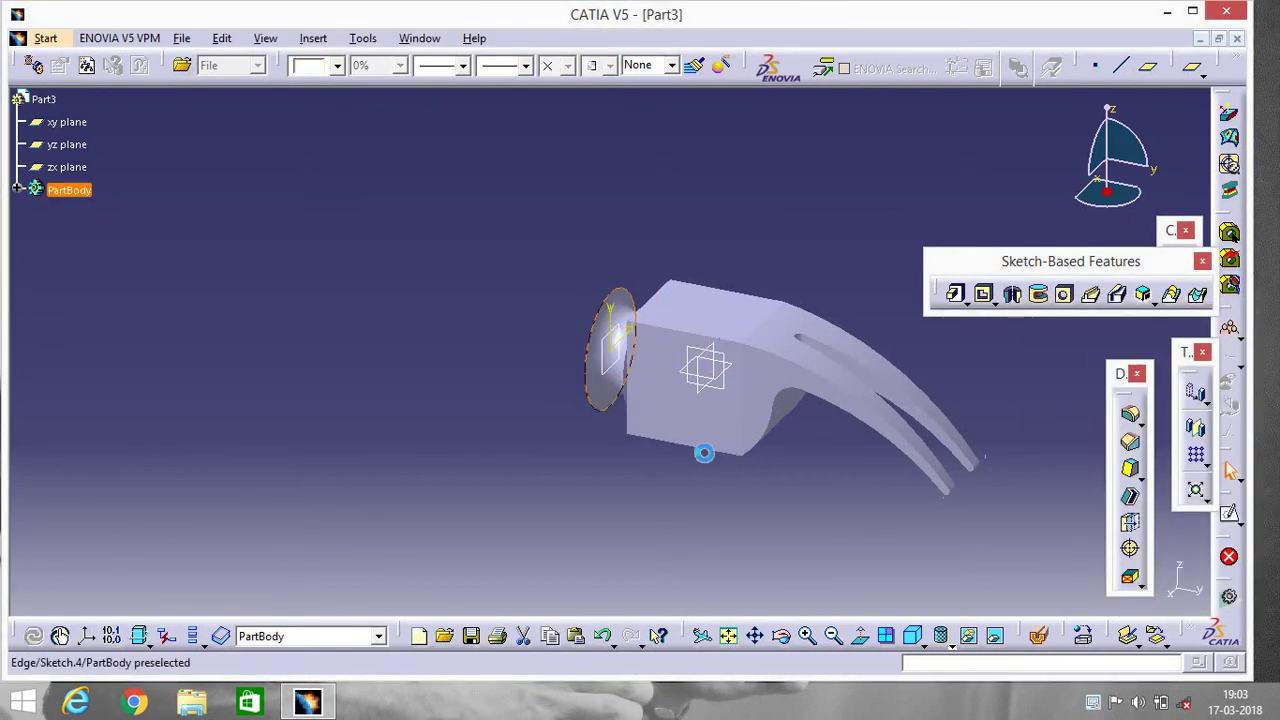
Pad the circle sketch 30 mm, then undo to remove that pad
{"action": "left_click", "coordinate": [955, 293]}
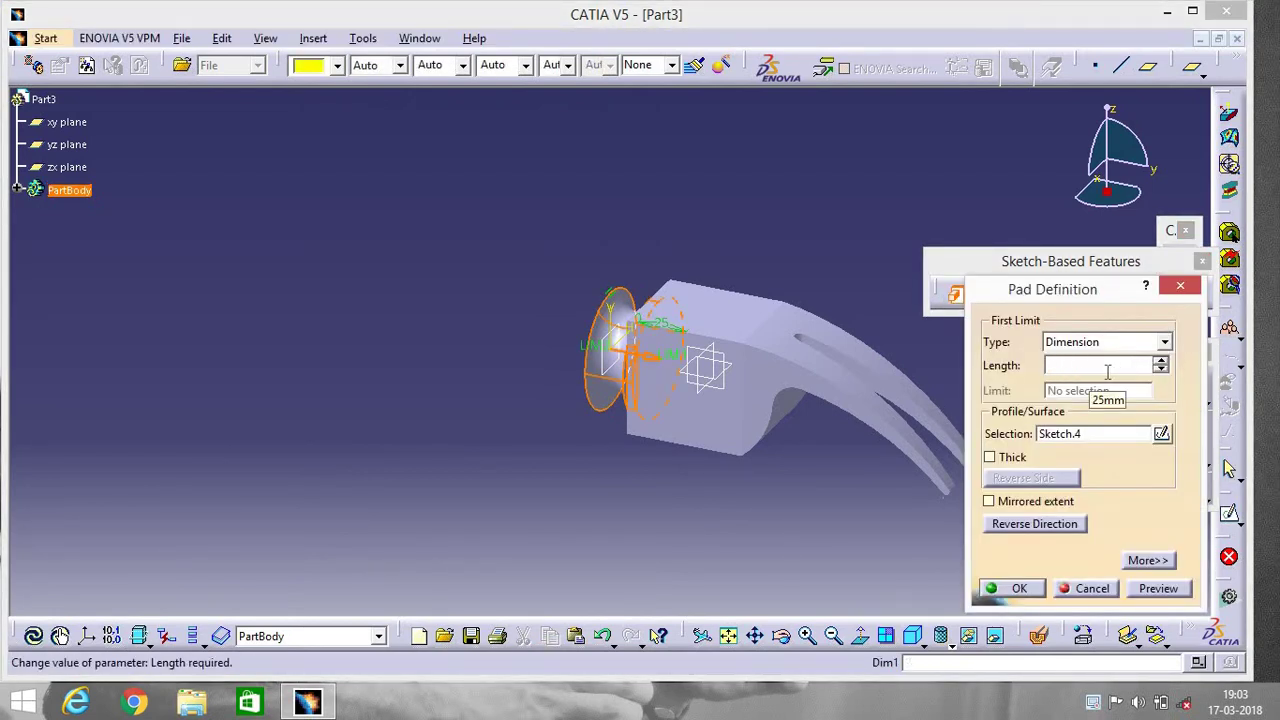
{"action": "key", "text": "Return"}
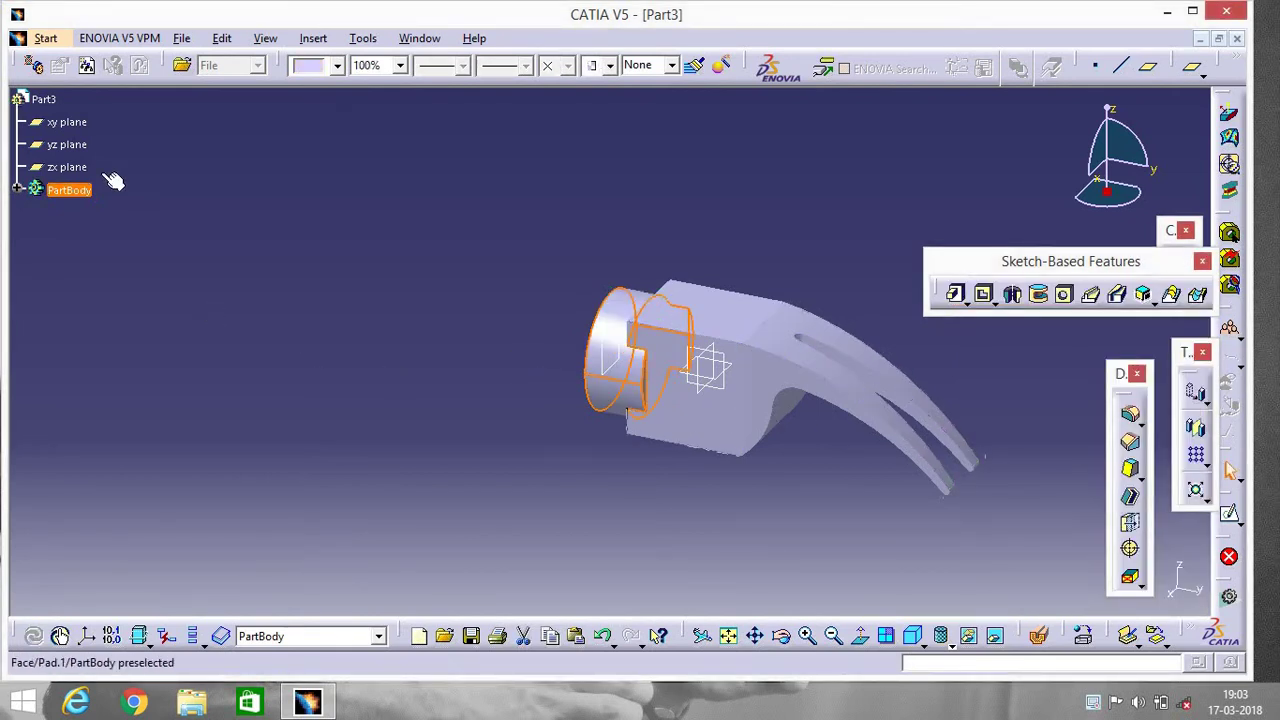
{"action": "left_click", "coordinate": [18, 192]}
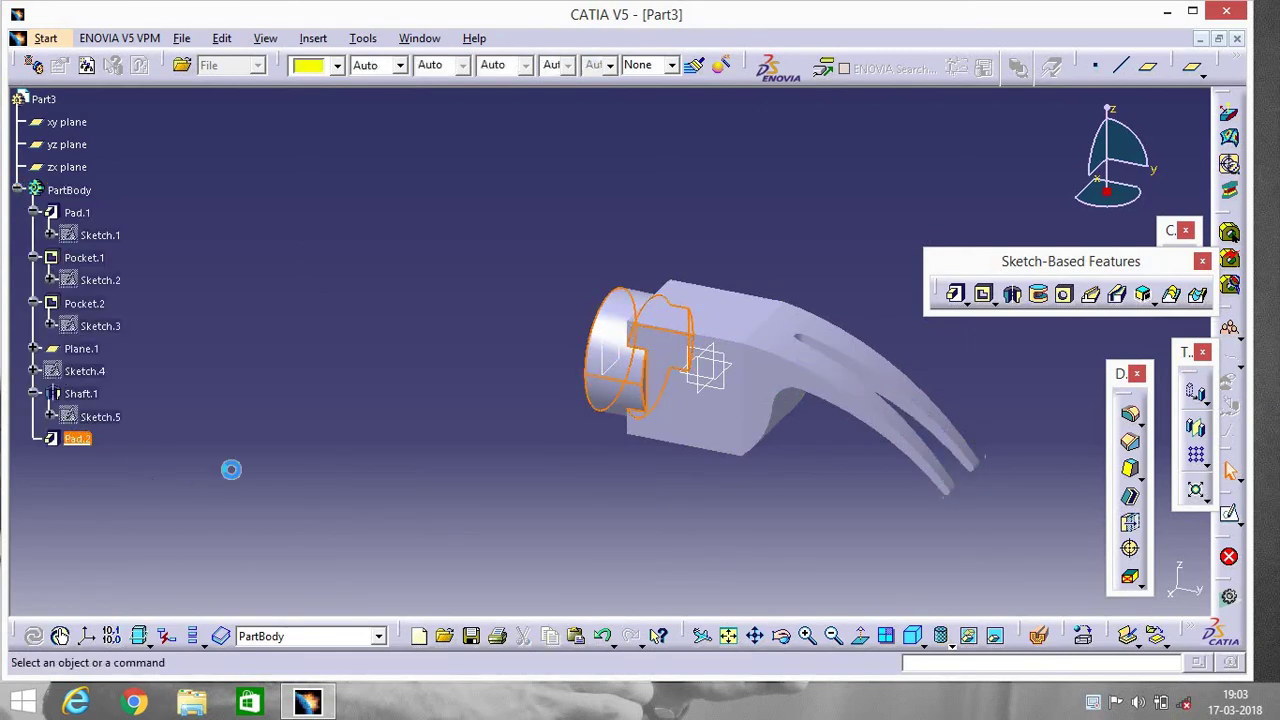
{"action": "left_click", "coordinate": [231, 469]}
{"action": "left_click", "coordinate": [604, 637]}
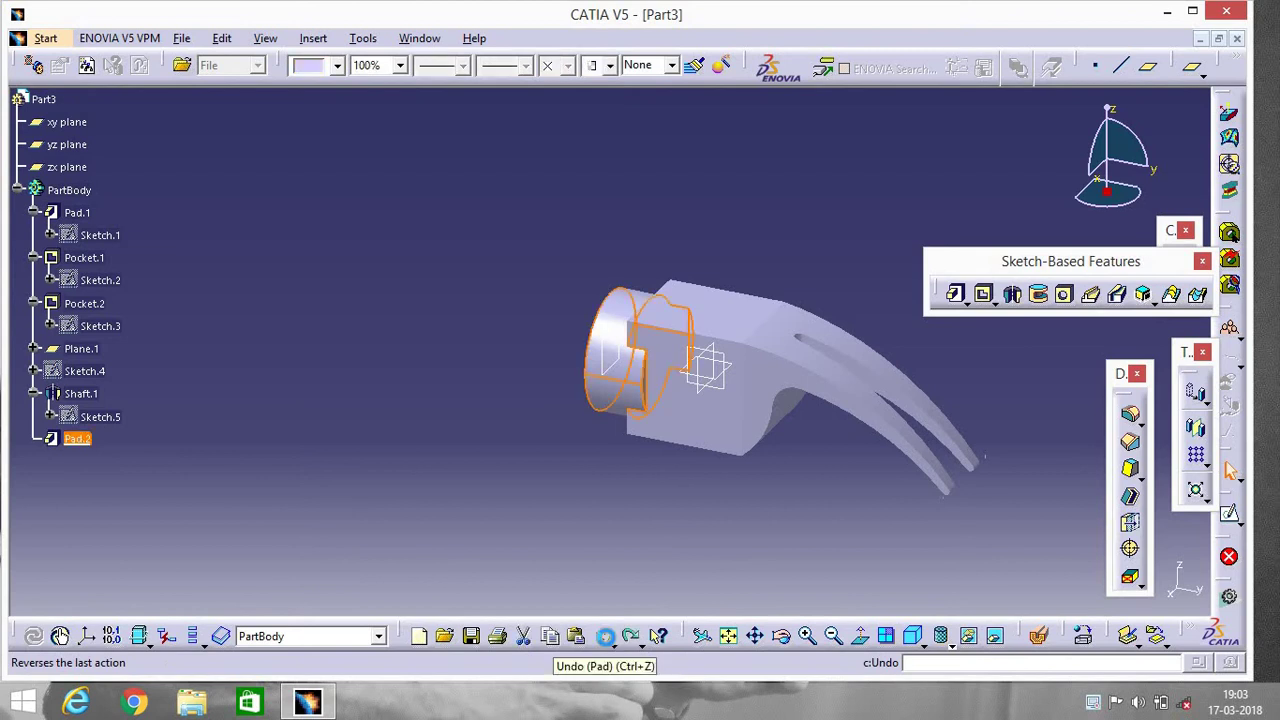
{"action": "left_click", "coordinate": [604, 637]}
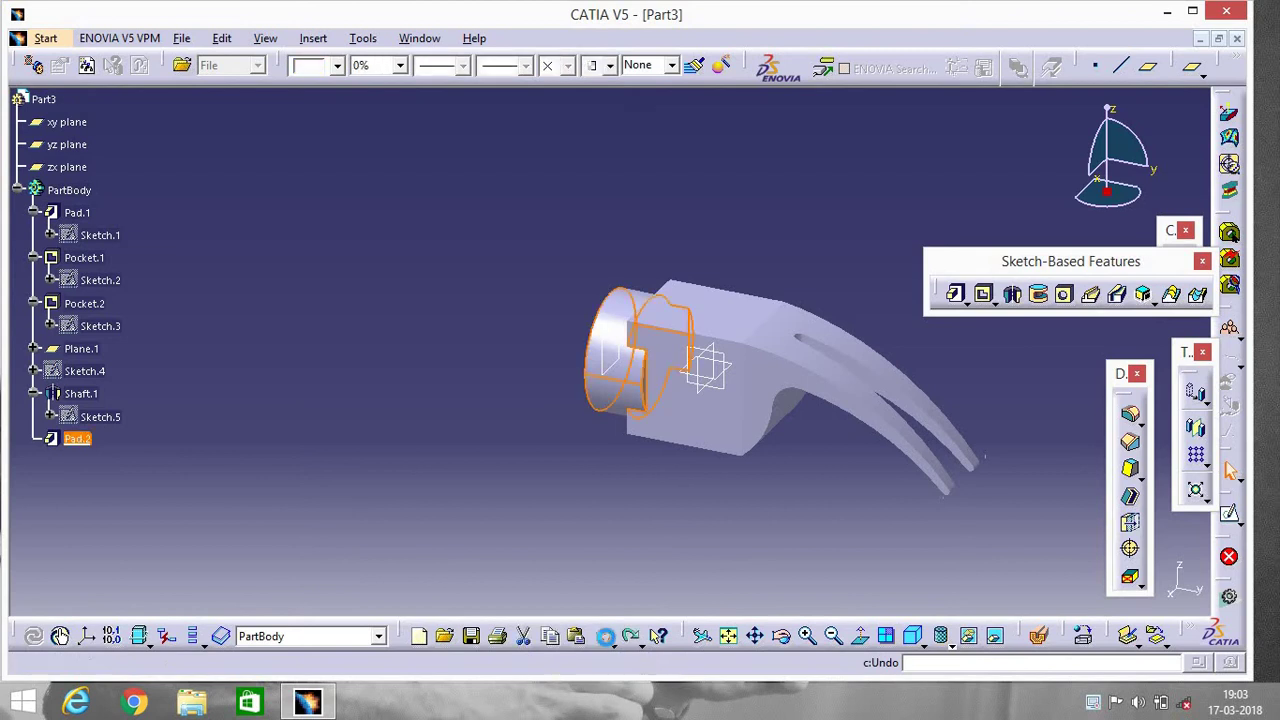
Pad Sketch.4 30 mm with reversed direction so it extrudes outward
{"action": "left_click", "coordinate": [955, 293]}
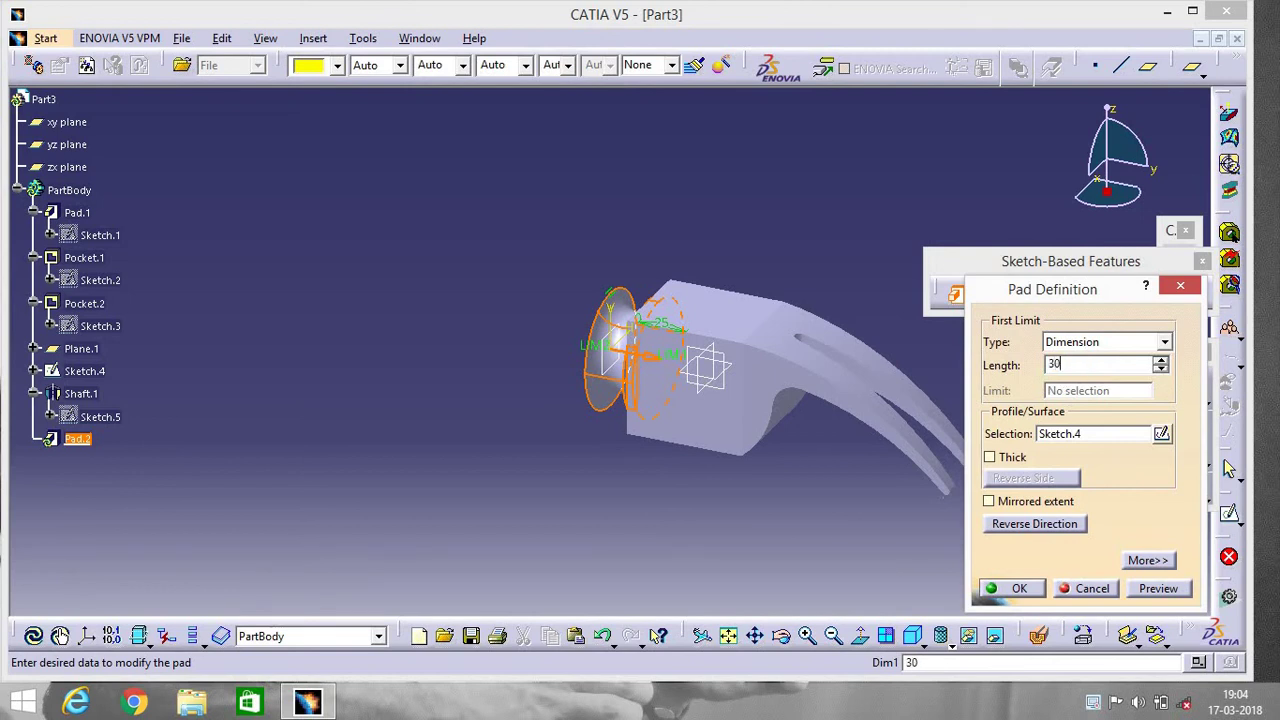
{"action": "type", "text": "30"}
{"action": "left_click", "coordinate": [1007, 527]}
{"action": "left_click", "coordinate": [1012, 588]}
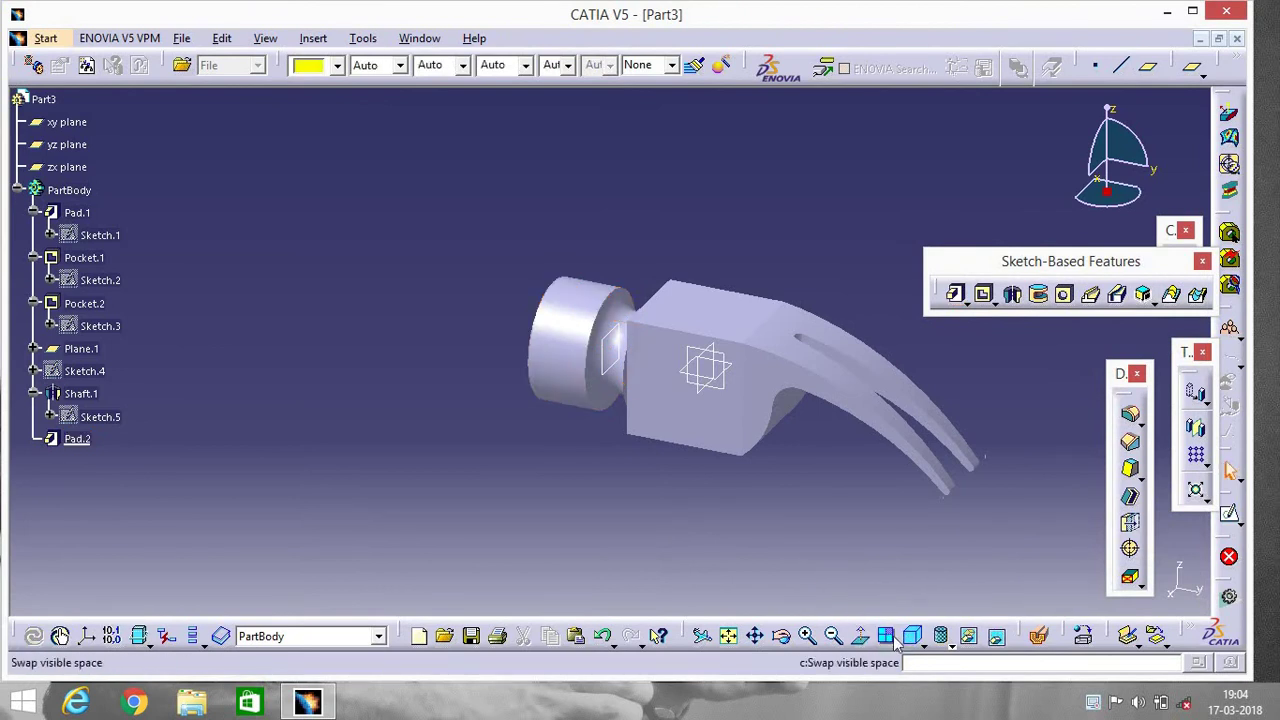
Open a sketch on the yz plane and project the striking face's outer edge
{"action": "left_click", "coordinate": [784, 640]}
{"action": "left_click_drag", "start_coordinate": [843, 526], "coordinate": [740, 505]}
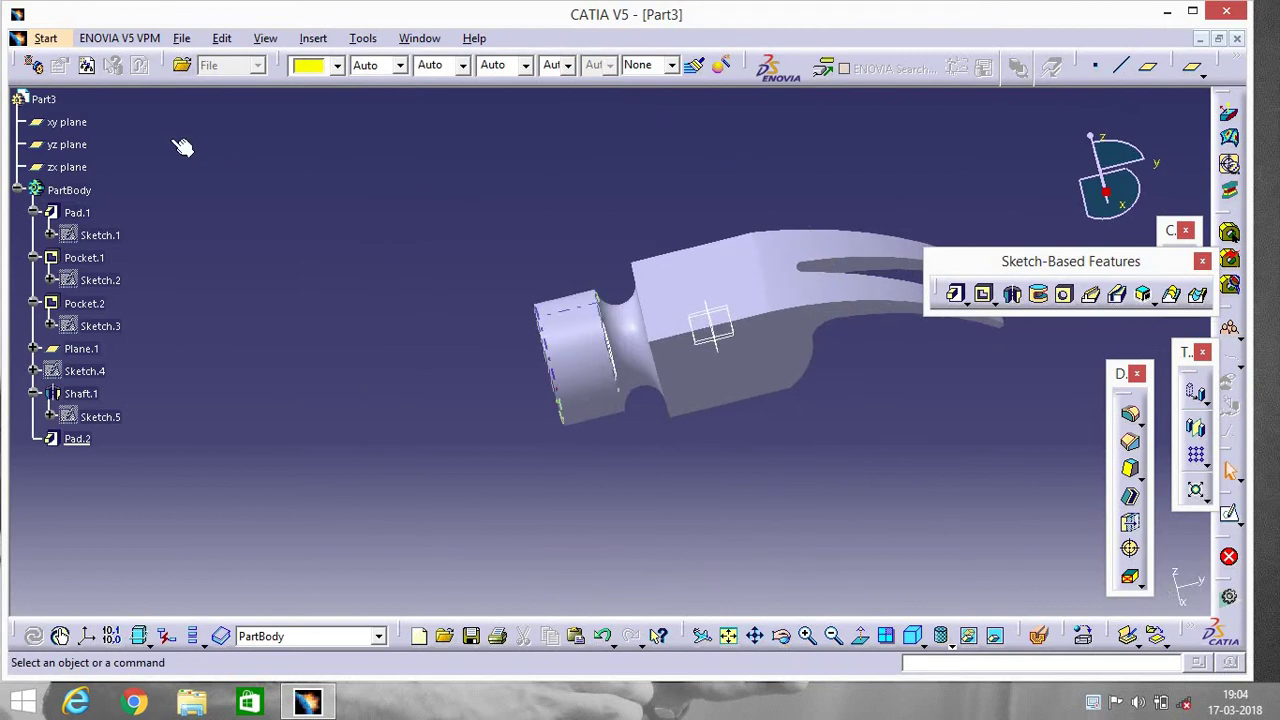
{"action": "left_click", "coordinate": [77, 147]}
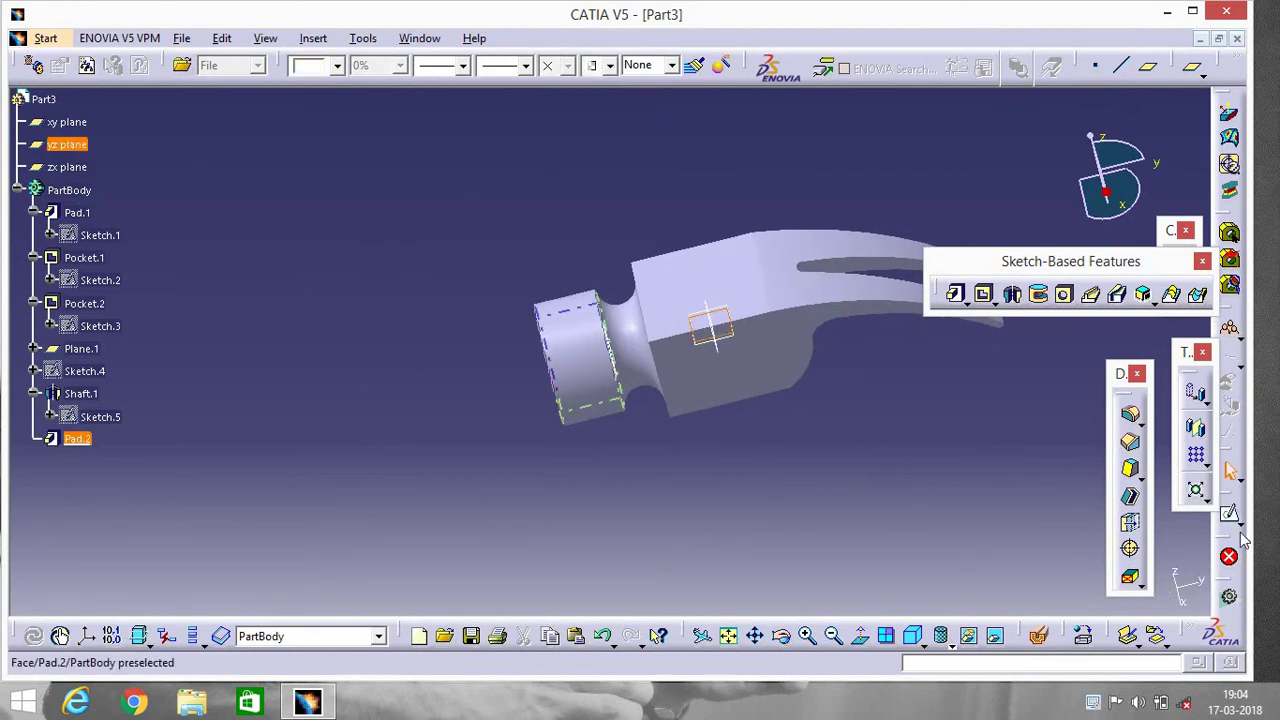
{"action": "left_click", "coordinate": [1229, 112]}
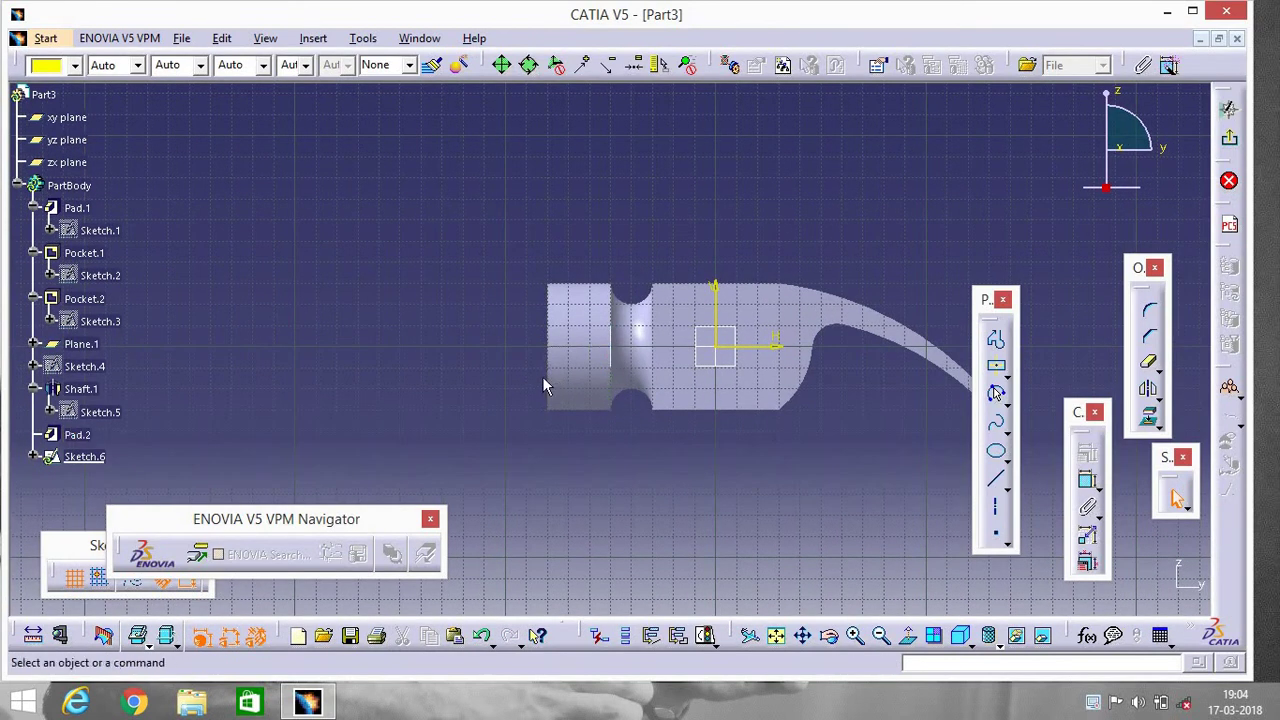
{"action": "left_click", "coordinate": [552, 378]}
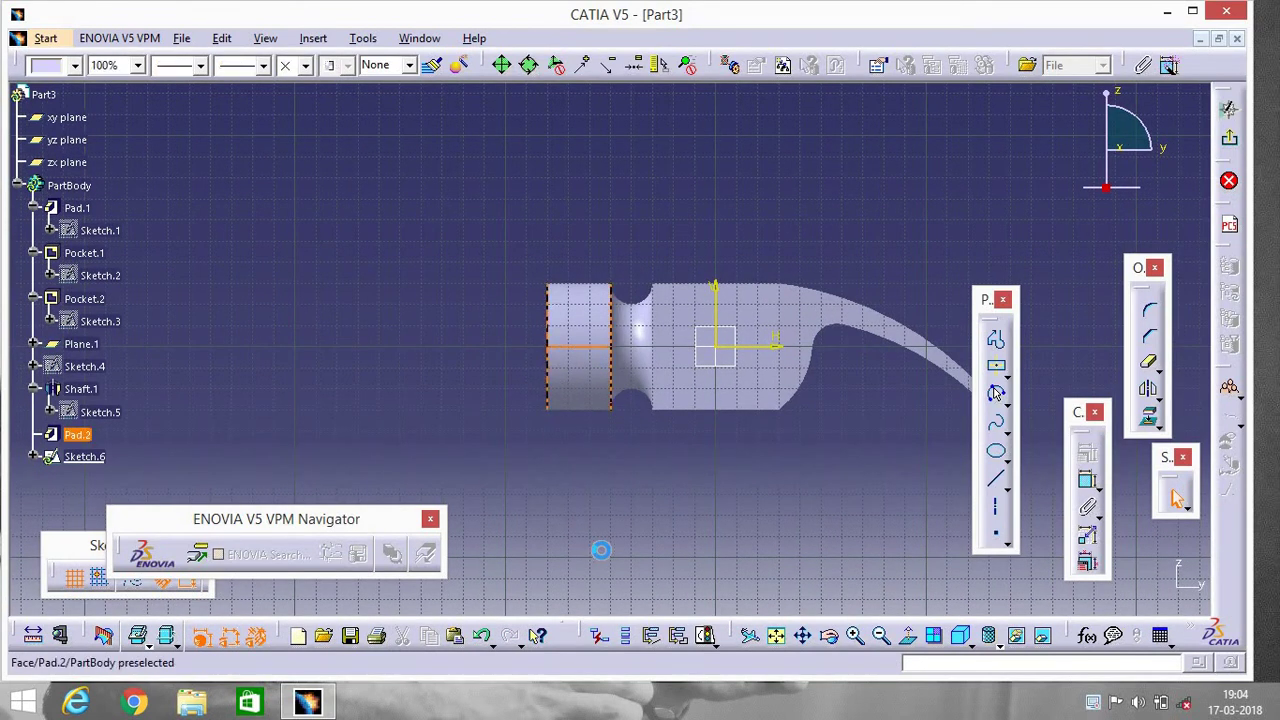
{"action": "left_click", "coordinate": [1148, 418]}
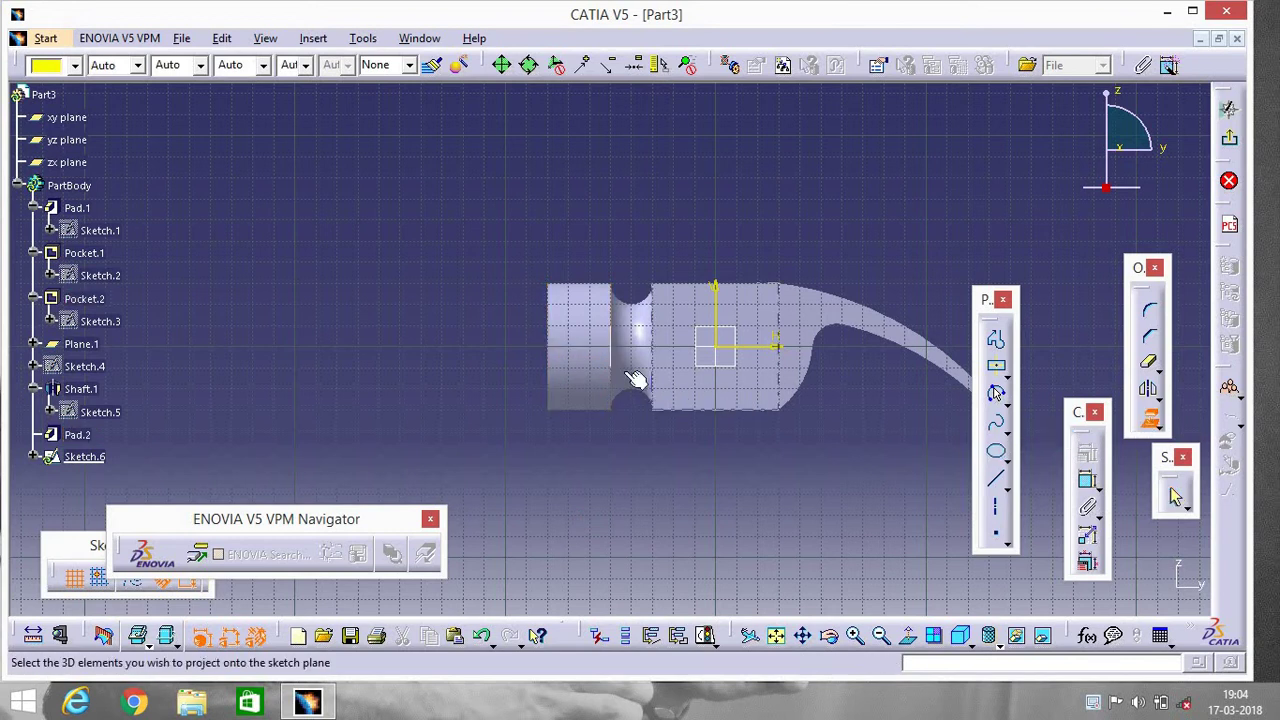
{"action": "left_click", "coordinate": [558, 300]}
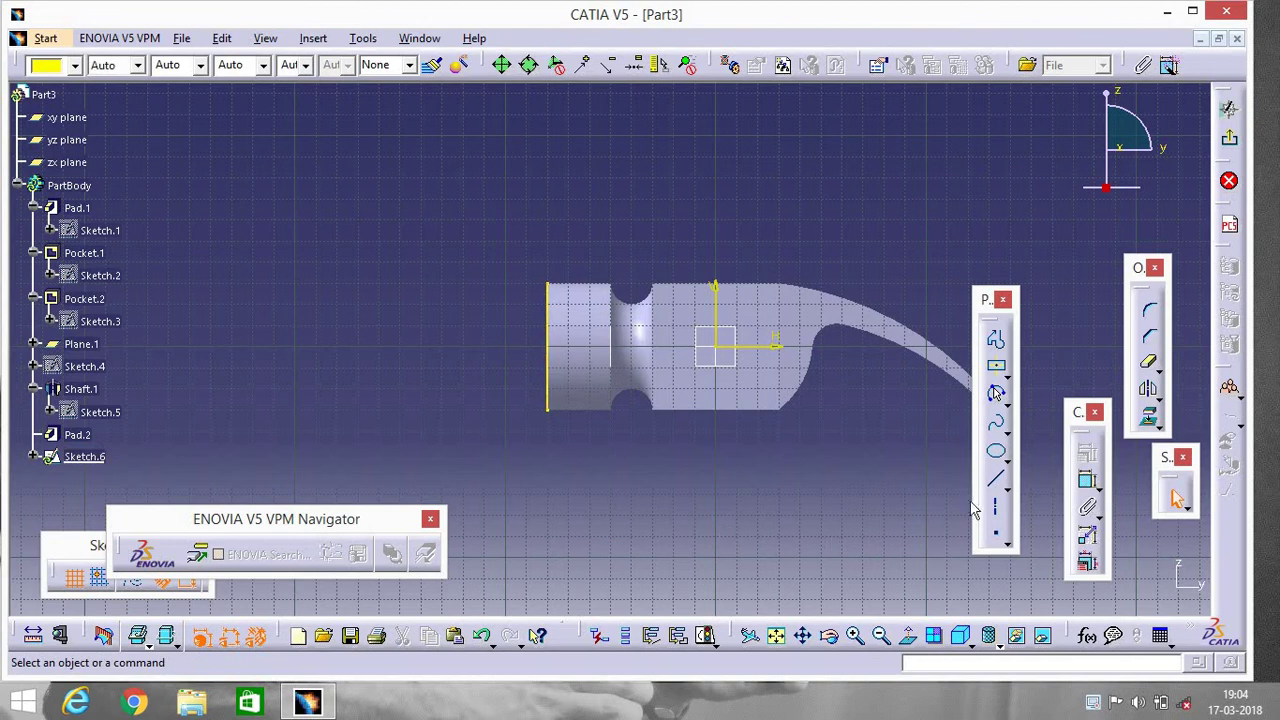
Draw a short line and a slanted line forming a triangle at the face's top corner, trimming the excess
{"action": "left_click", "coordinate": [996, 478]}
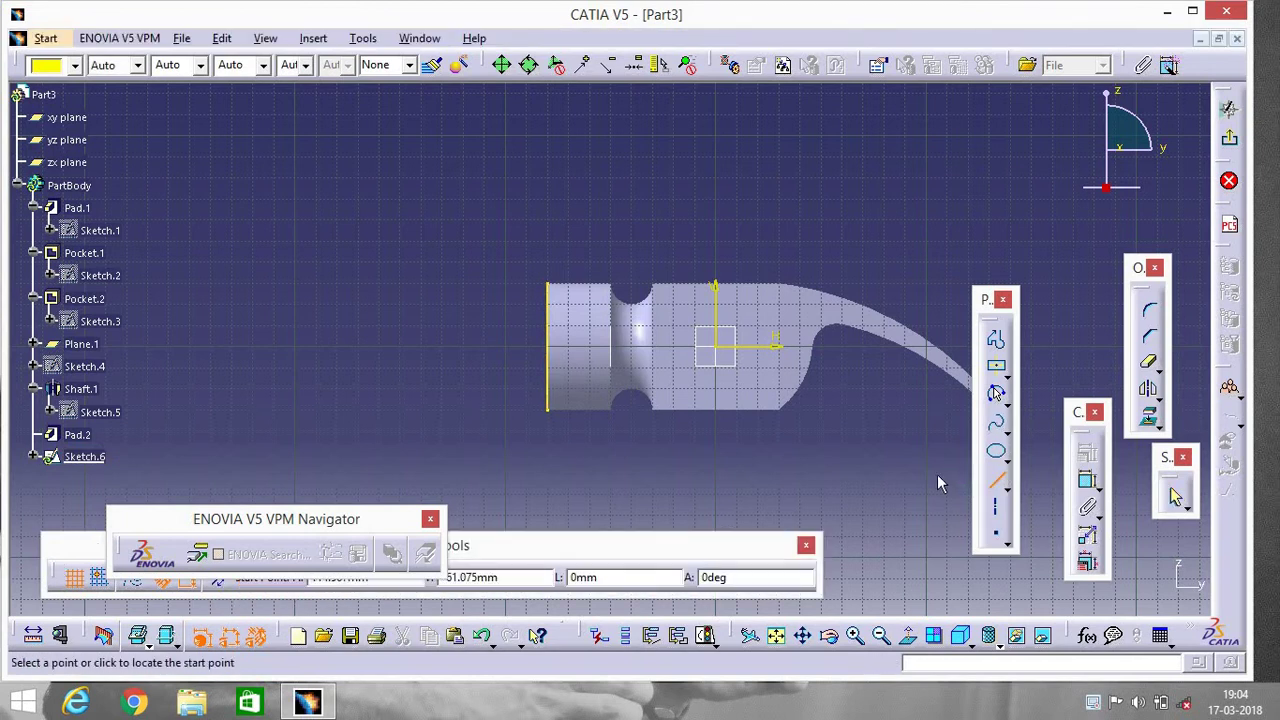
{"action": "left_click", "coordinate": [548, 348]}
{"action": "left_click", "coordinate": [532, 350]}
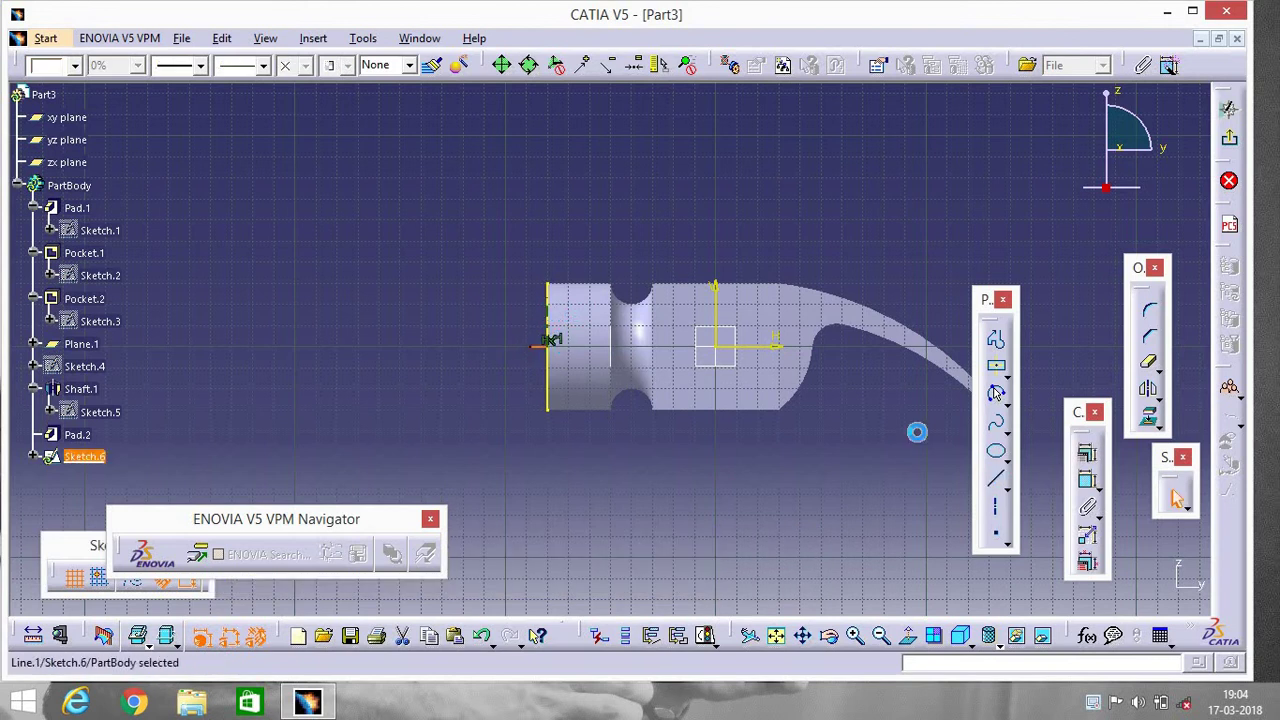
{"action": "left_click", "coordinate": [996, 478]}
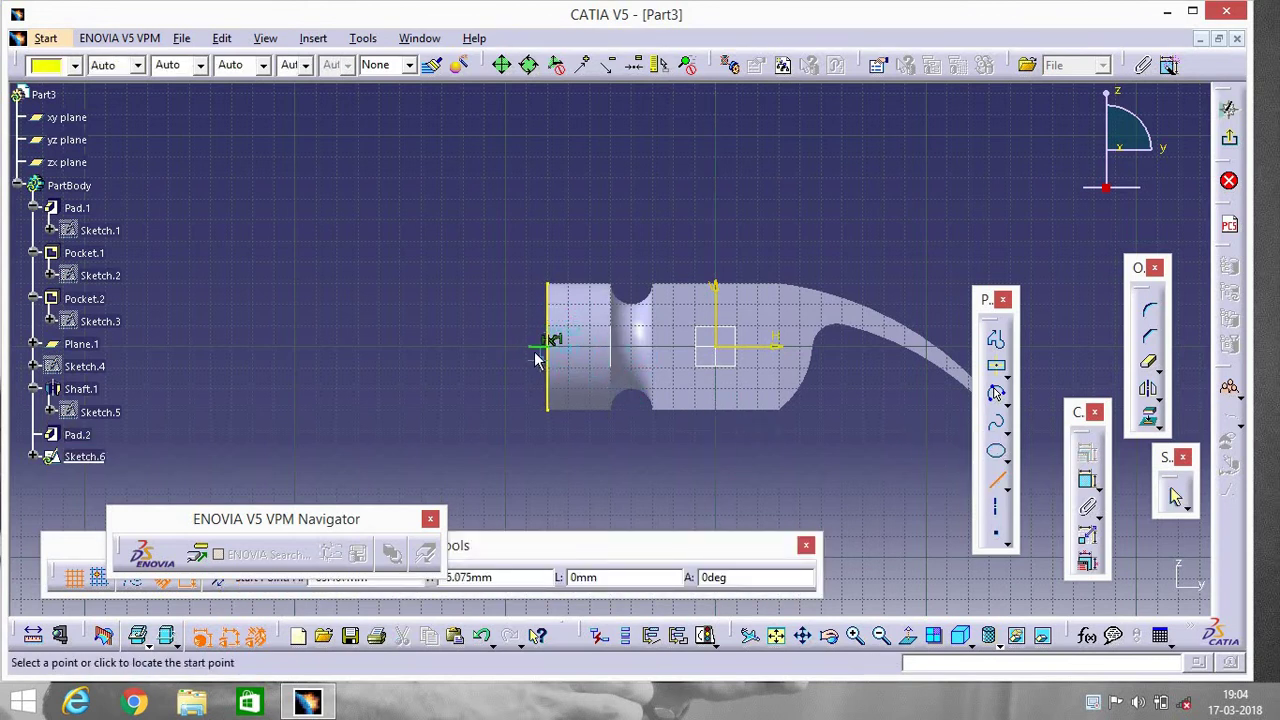
{"action": "left_click", "coordinate": [547, 288]}
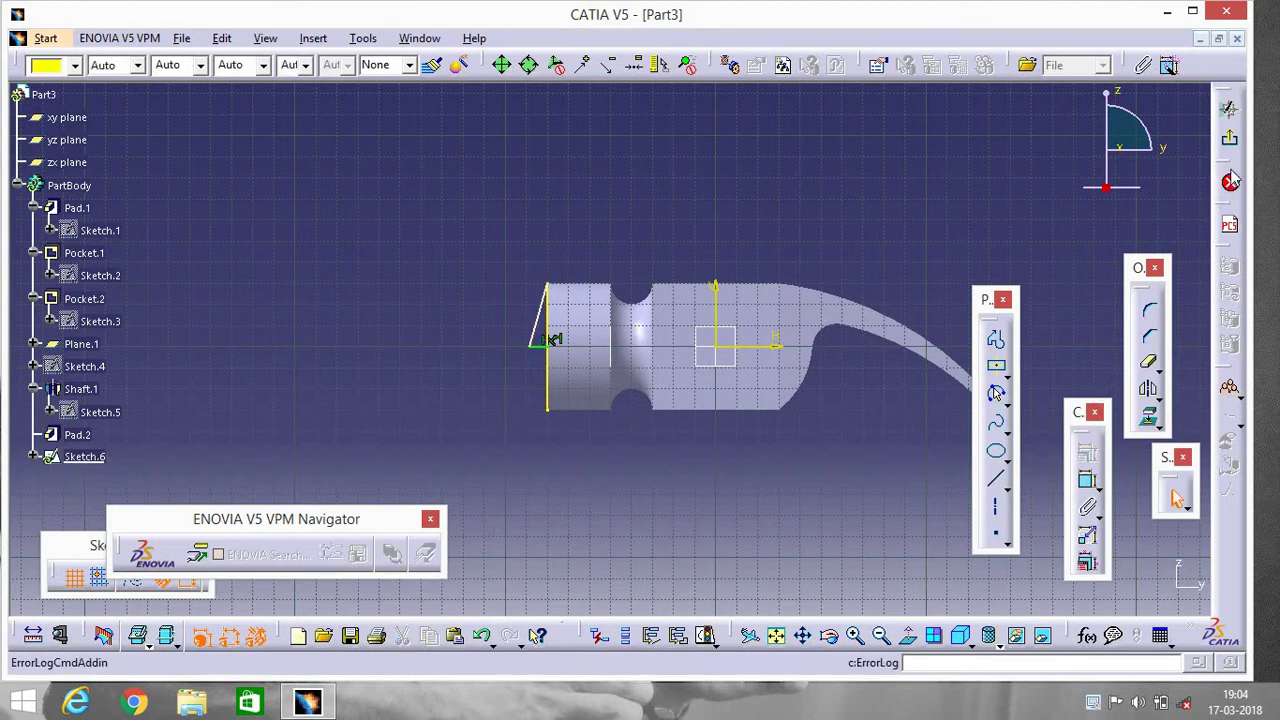
{"action": "left_click", "coordinate": [1229, 110]}
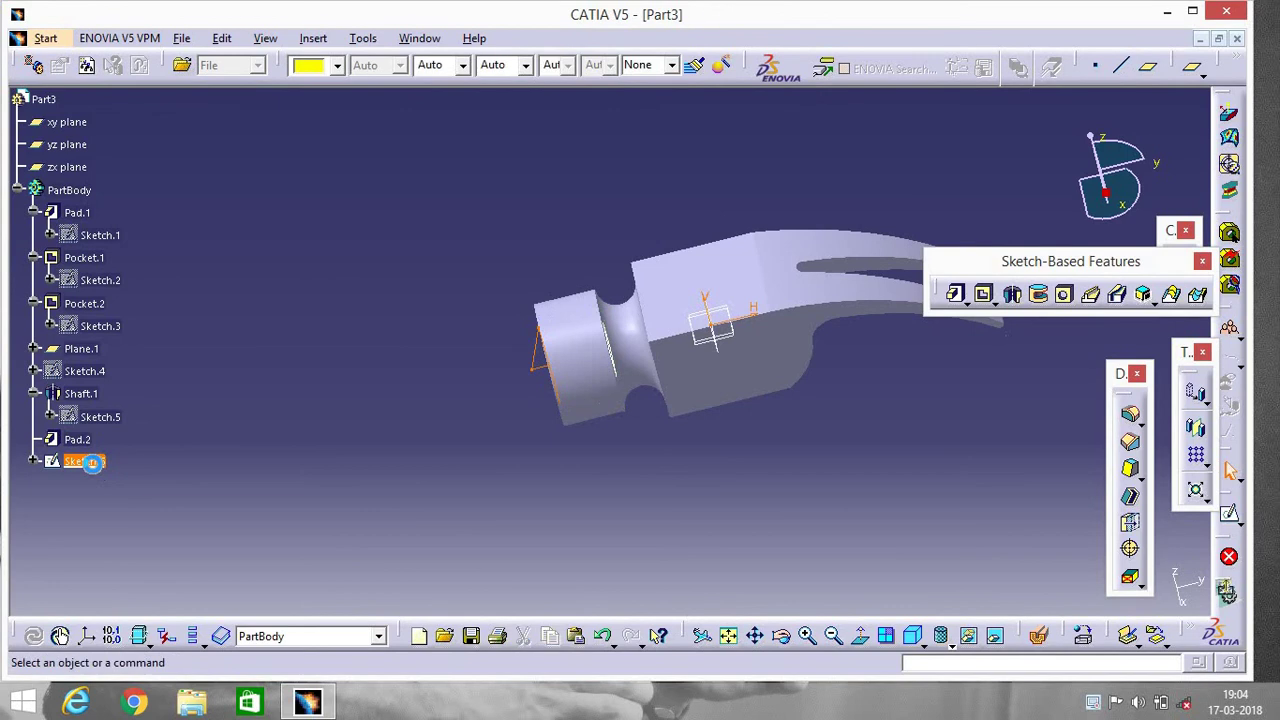
{"action": "left_click", "coordinate": [1150, 365]}
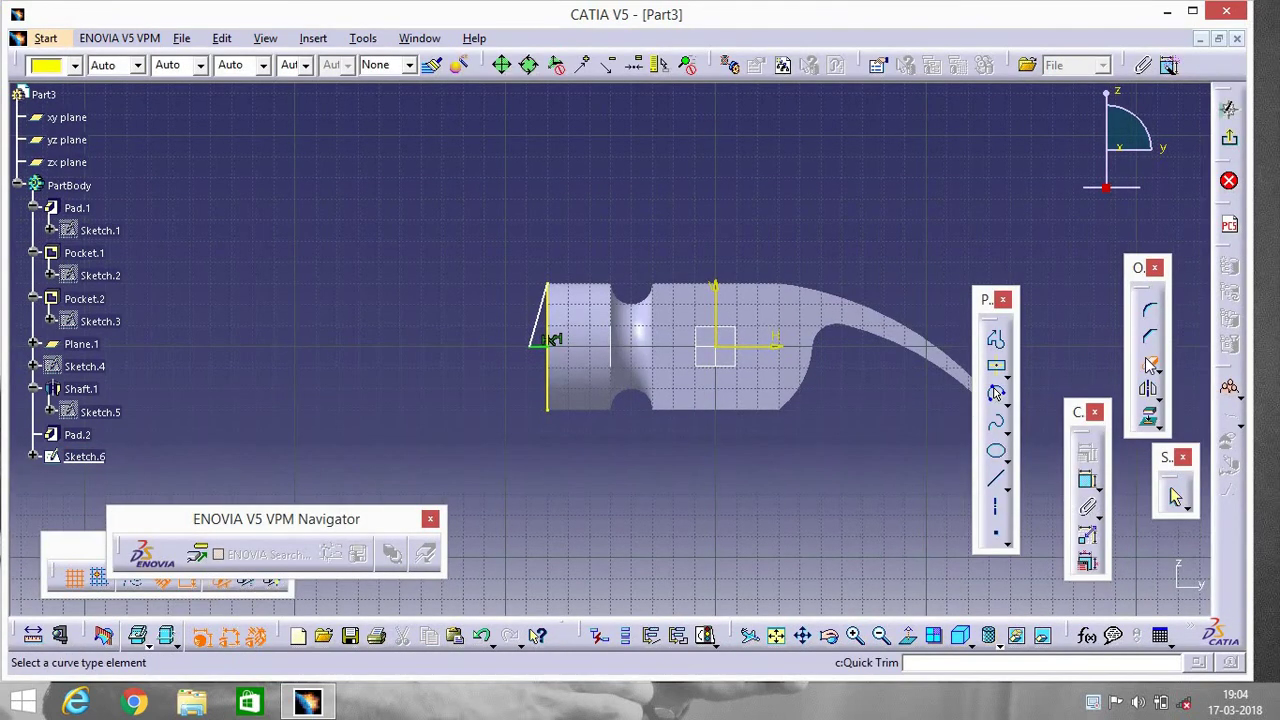
{"action": "left_click", "coordinate": [548, 392]}
{"action": "left_click", "coordinate": [720, 393]}
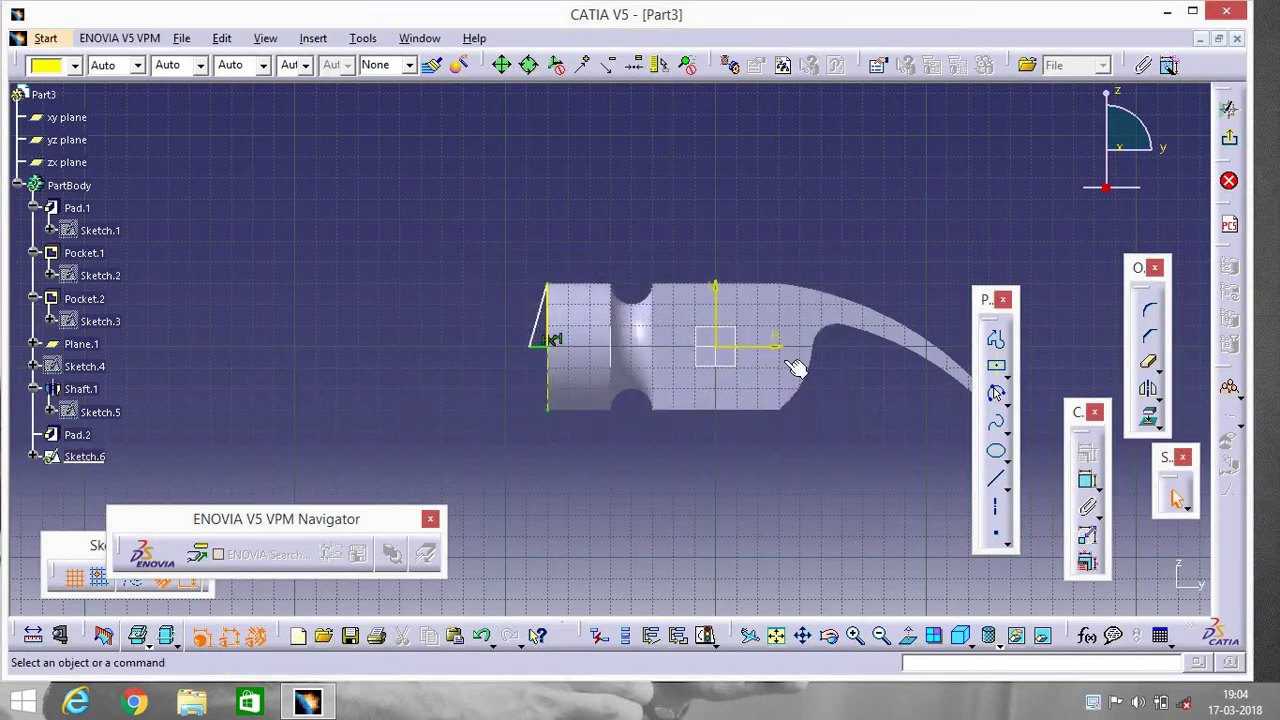
{"action": "left_click", "coordinate": [1229, 138]}
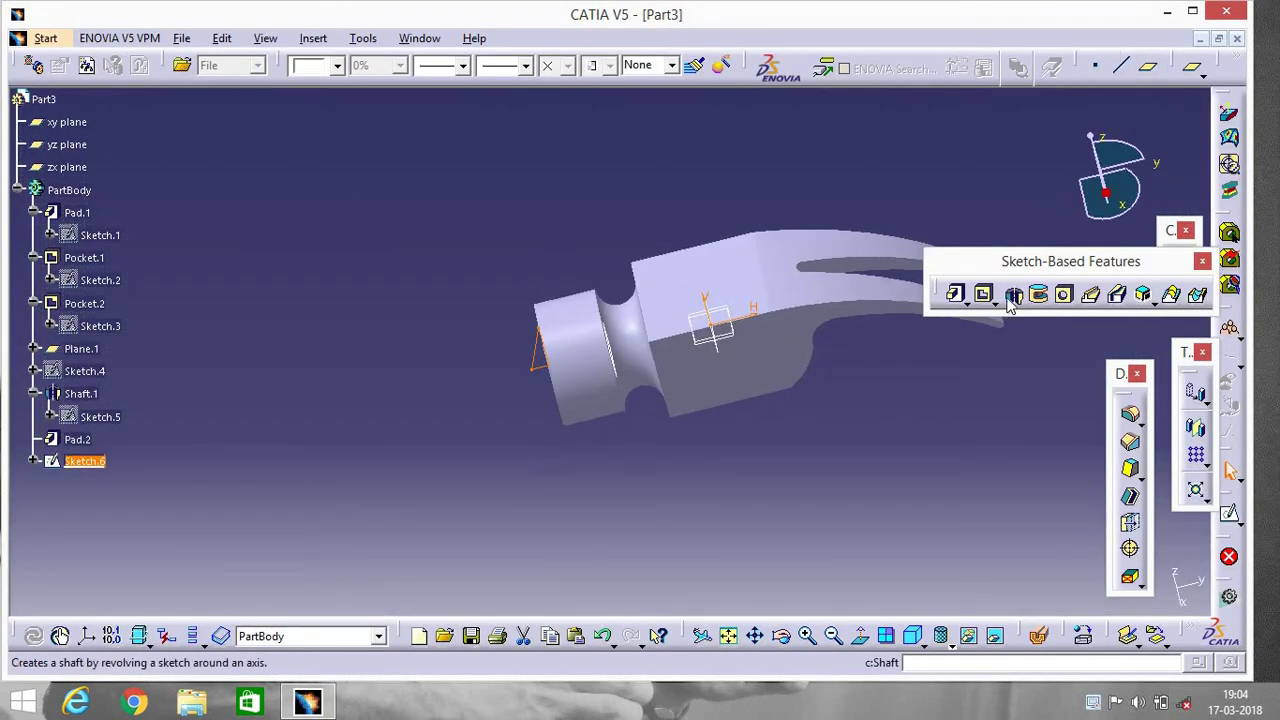
Revolve Sketch.6 360° about its own edge to bevel the striking face's rim
{"action": "left_click", "coordinate": [1014, 294]}
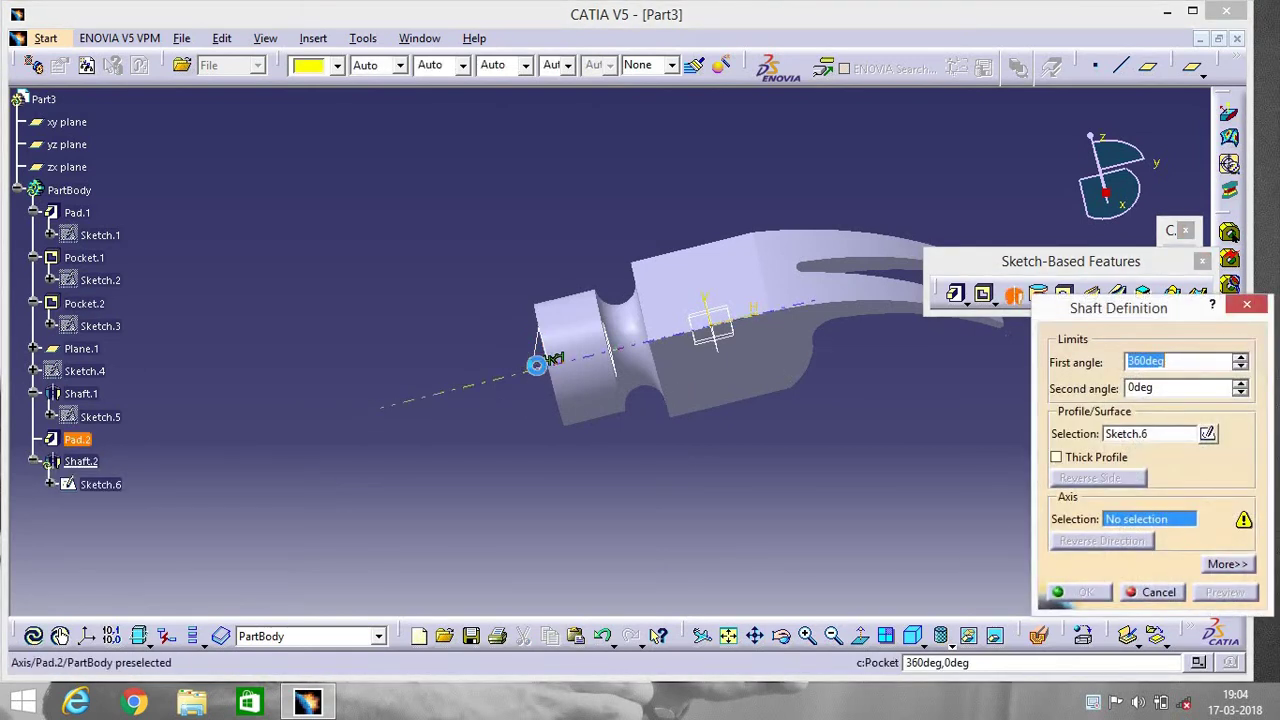
{"action": "left_click", "coordinate": [549, 370]}
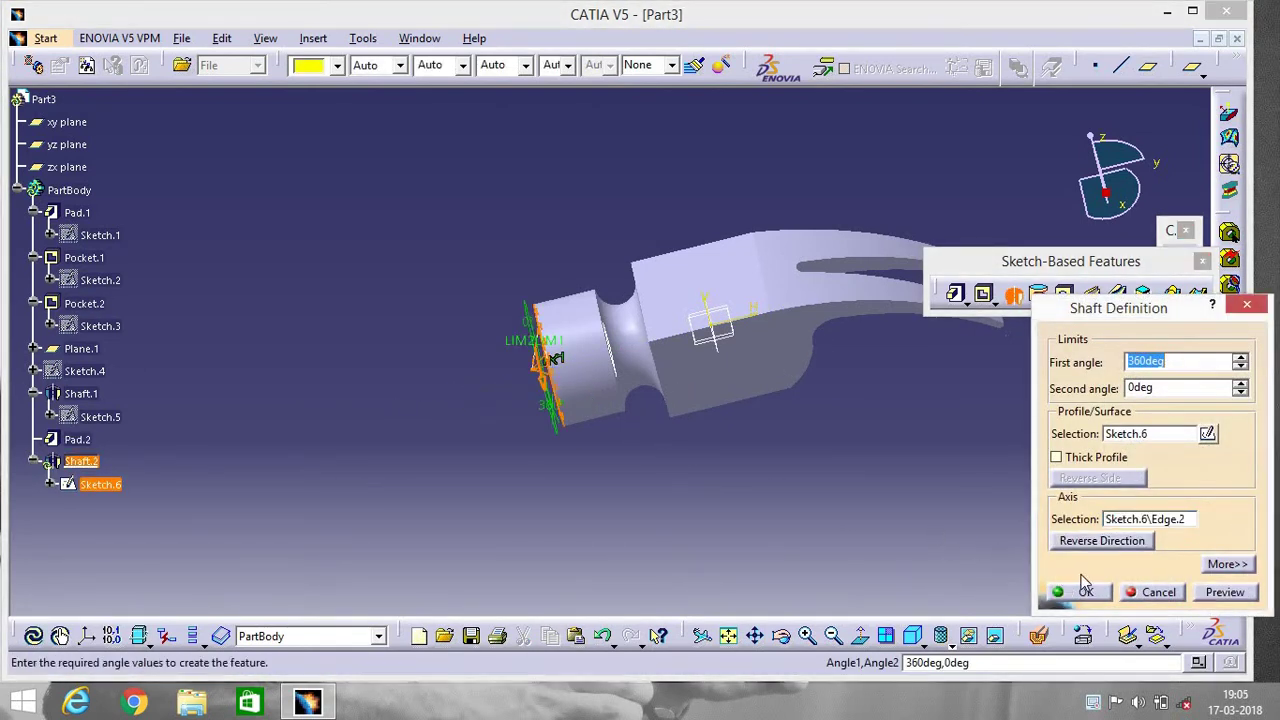
{"action": "left_click", "coordinate": [1082, 591]}
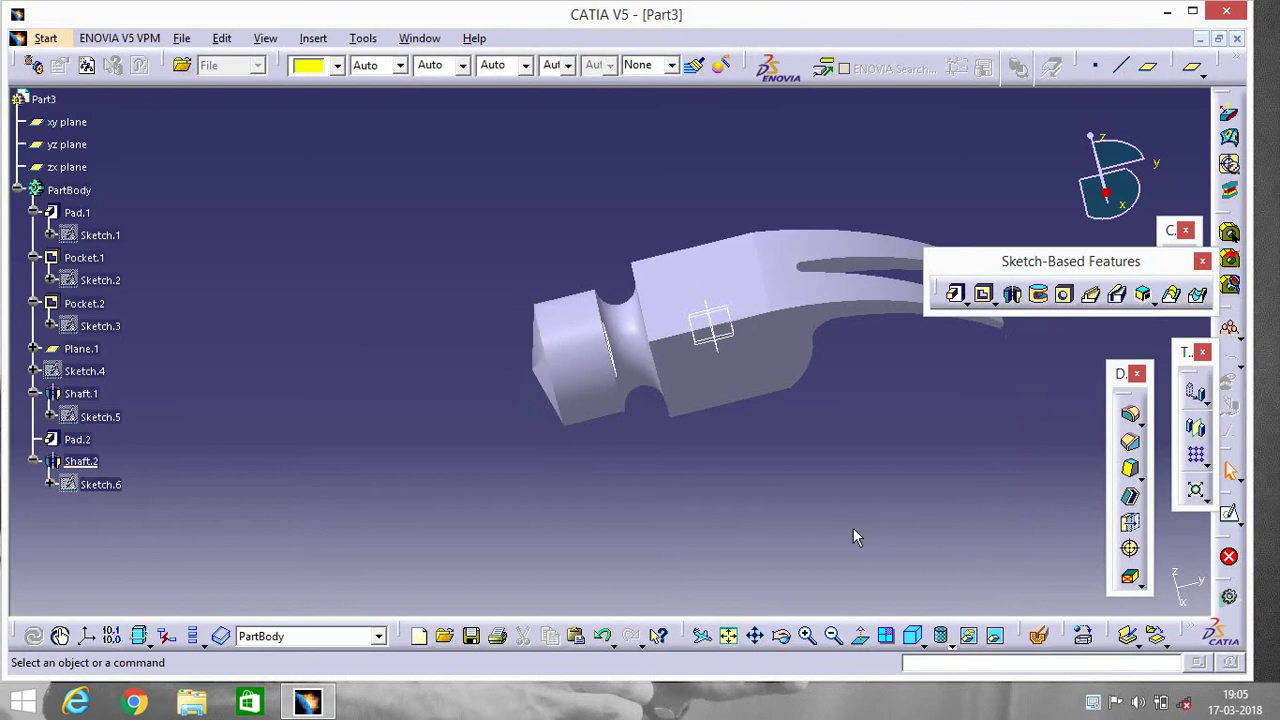
Sketch a centred rectangle at the origin on the hammer head's top face
{"action": "left_click", "coordinate": [719, 283]}
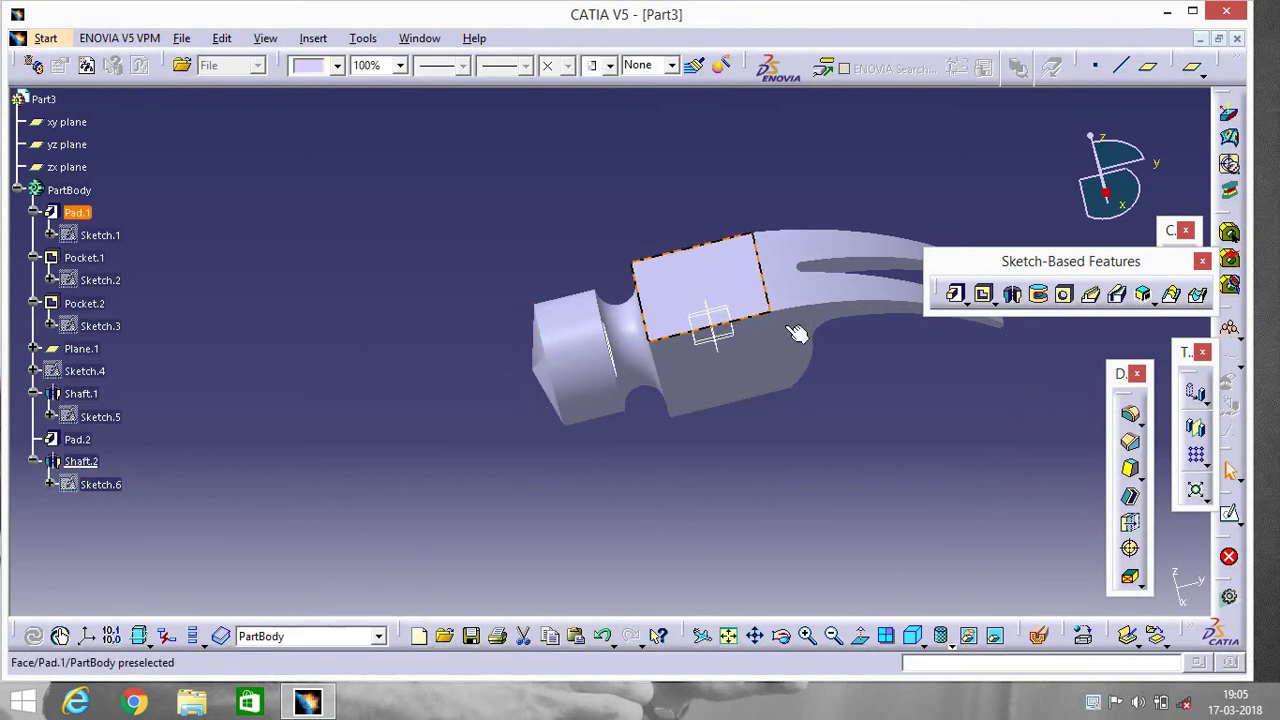
{"action": "left_click", "coordinate": [1229, 513]}
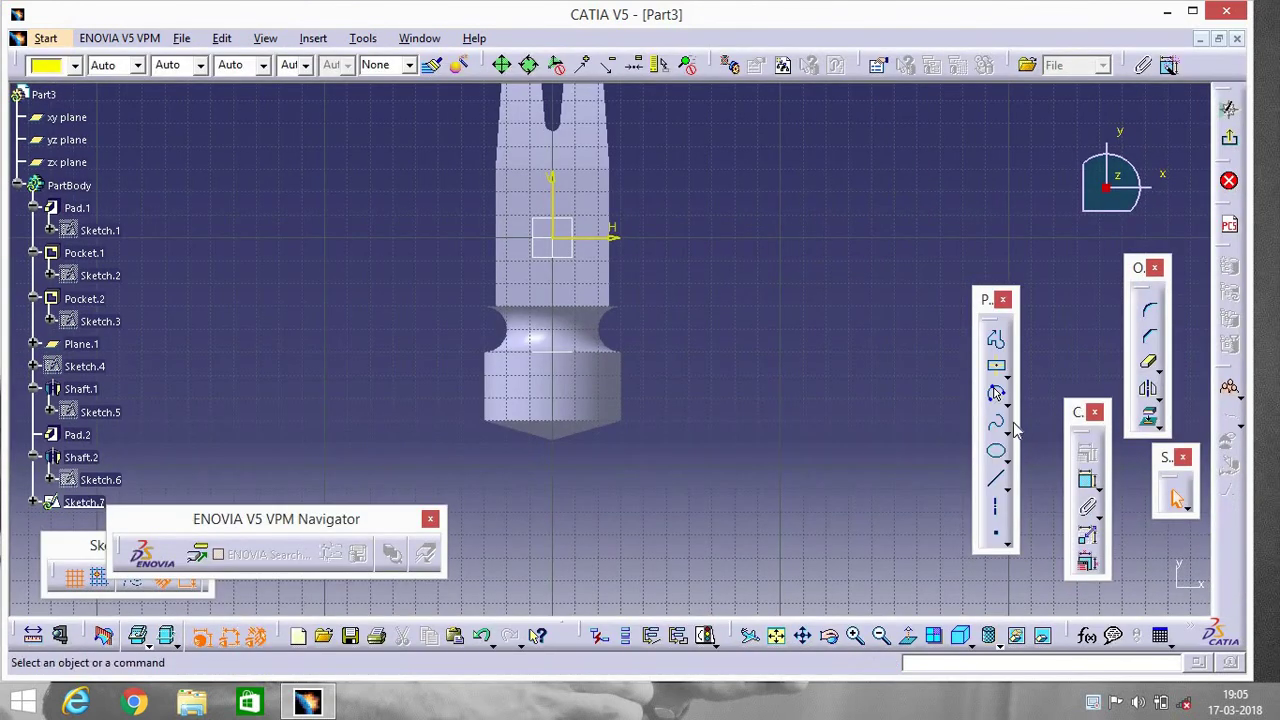
{"action": "left_click", "coordinate": [998, 369]}
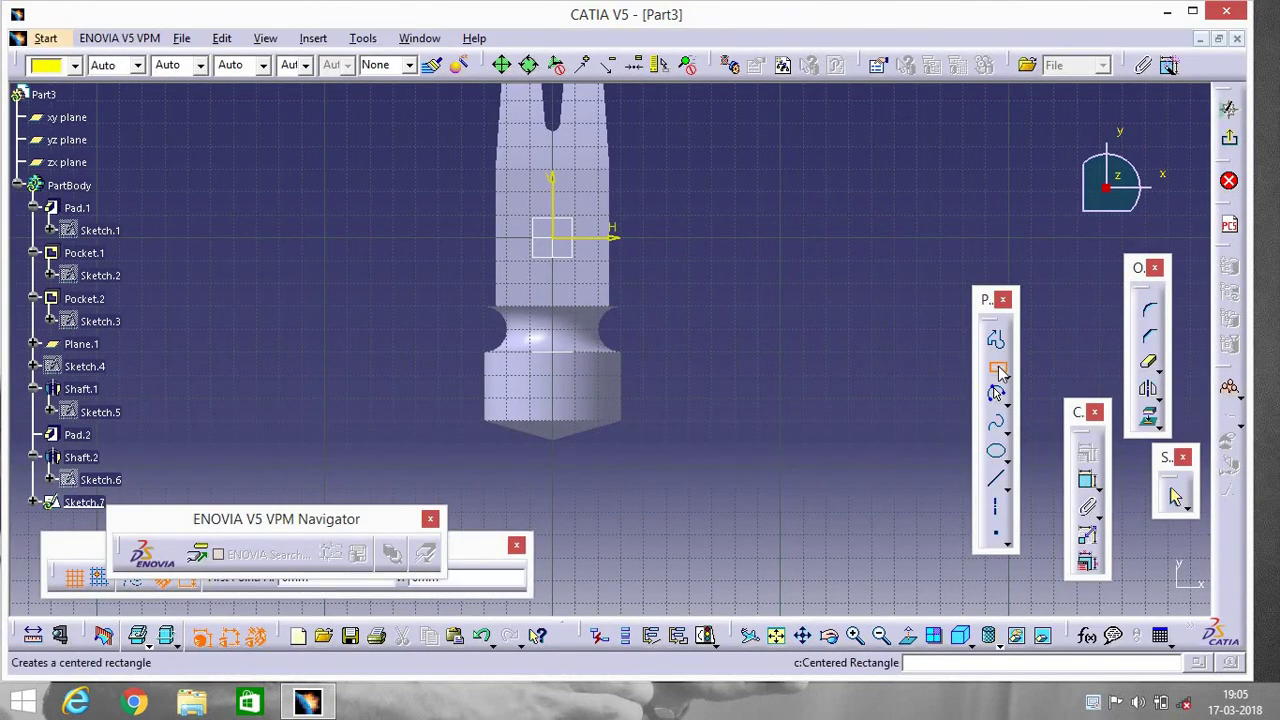
{"action": "left_click", "coordinate": [555, 242]}
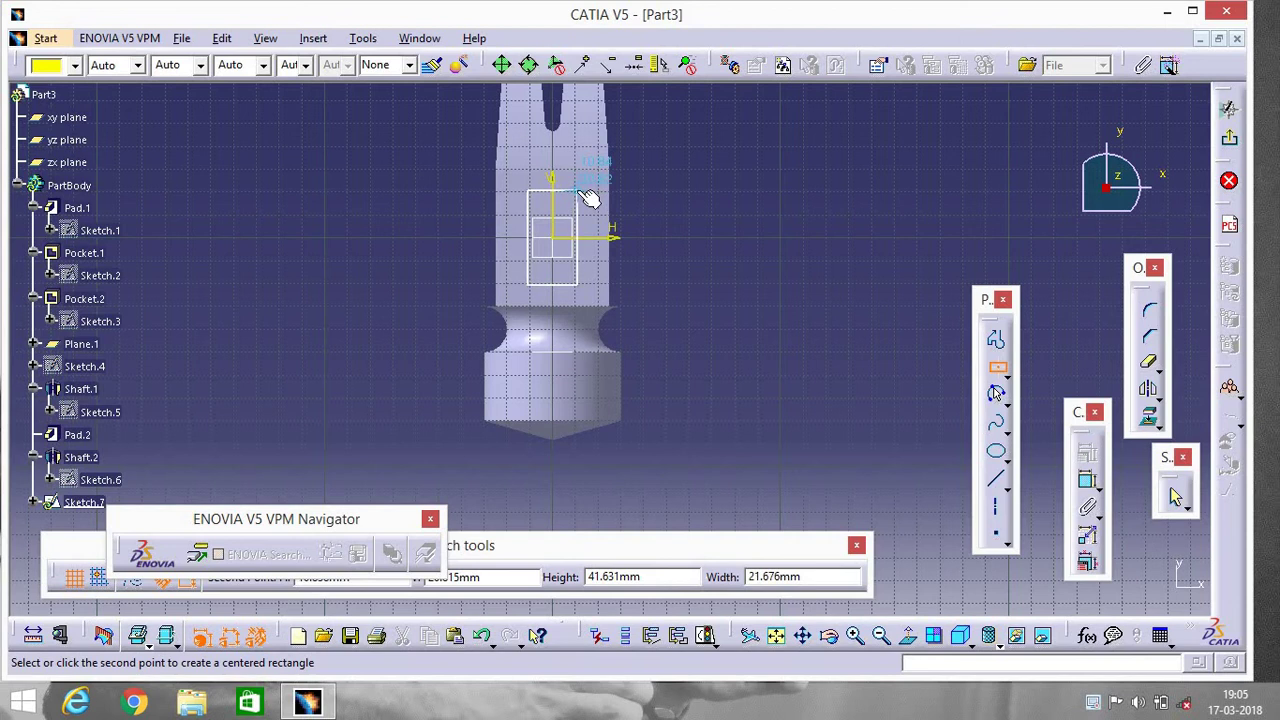
{"action": "left_click", "coordinate": [585, 193]}
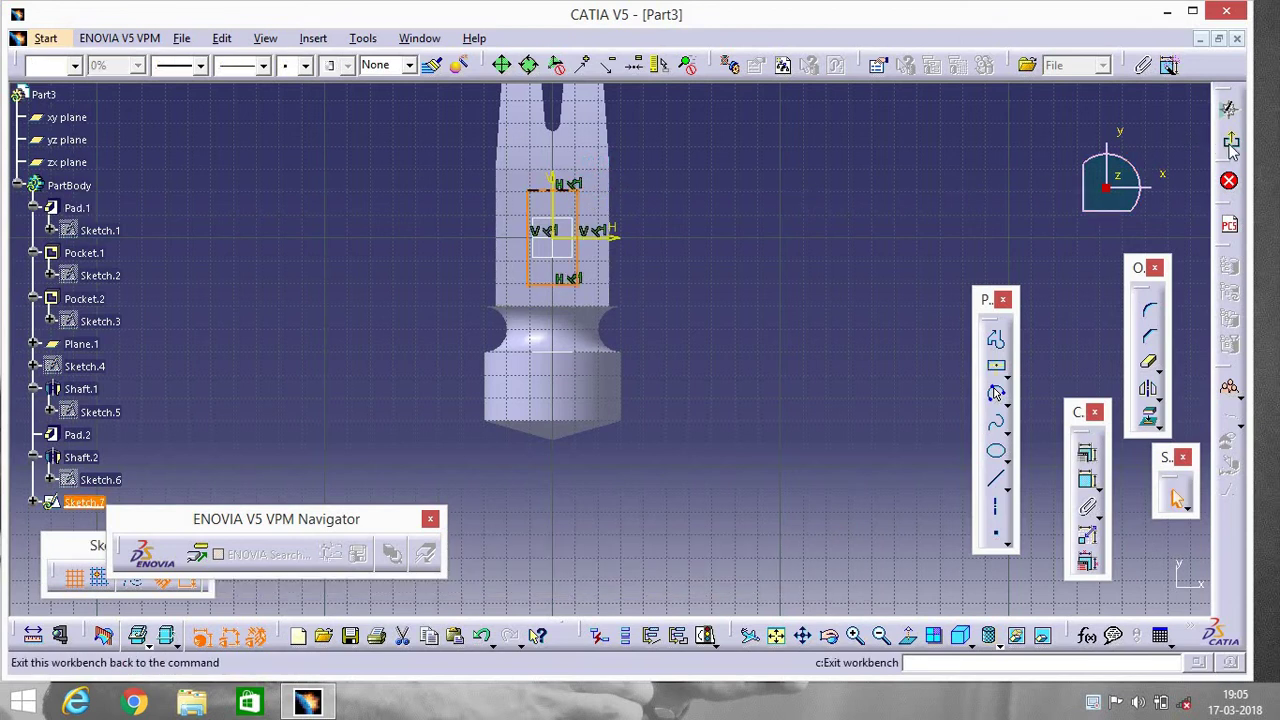
{"action": "left_click", "coordinate": [1226, 95]}
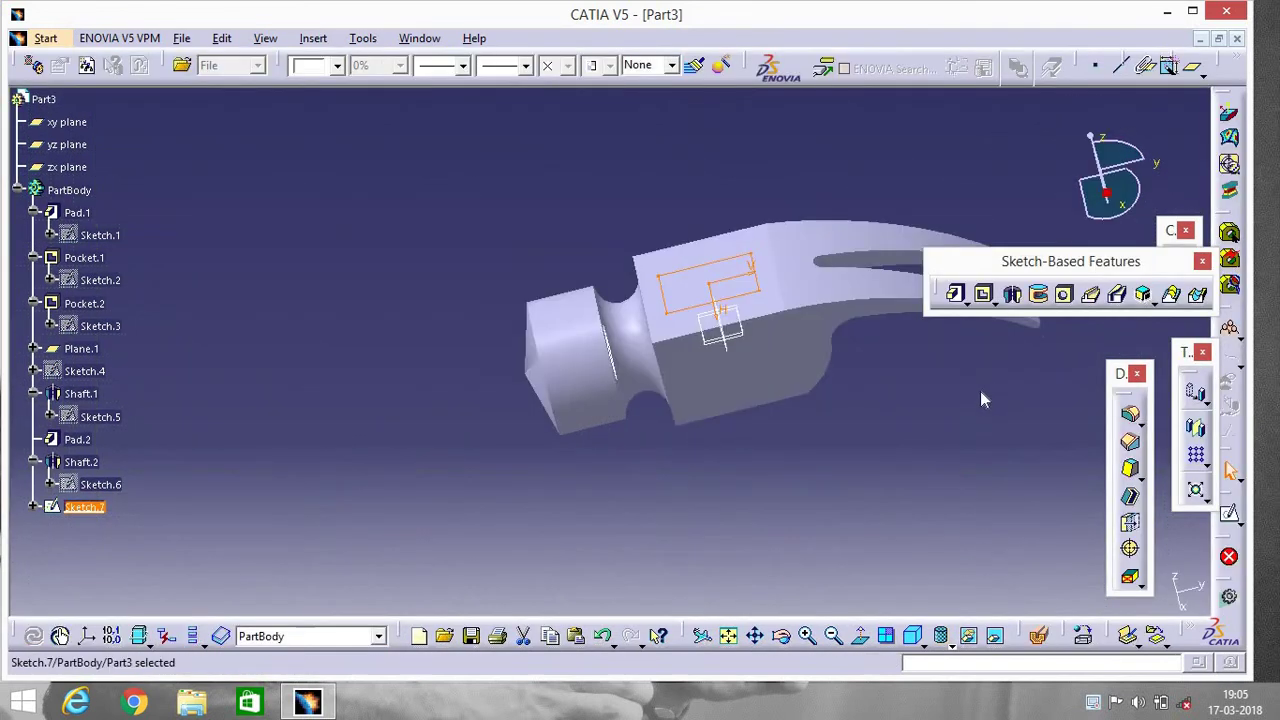
Cut the rectangle as a pocket Up to last through the head
{"action": "left_click", "coordinate": [956, 293]}
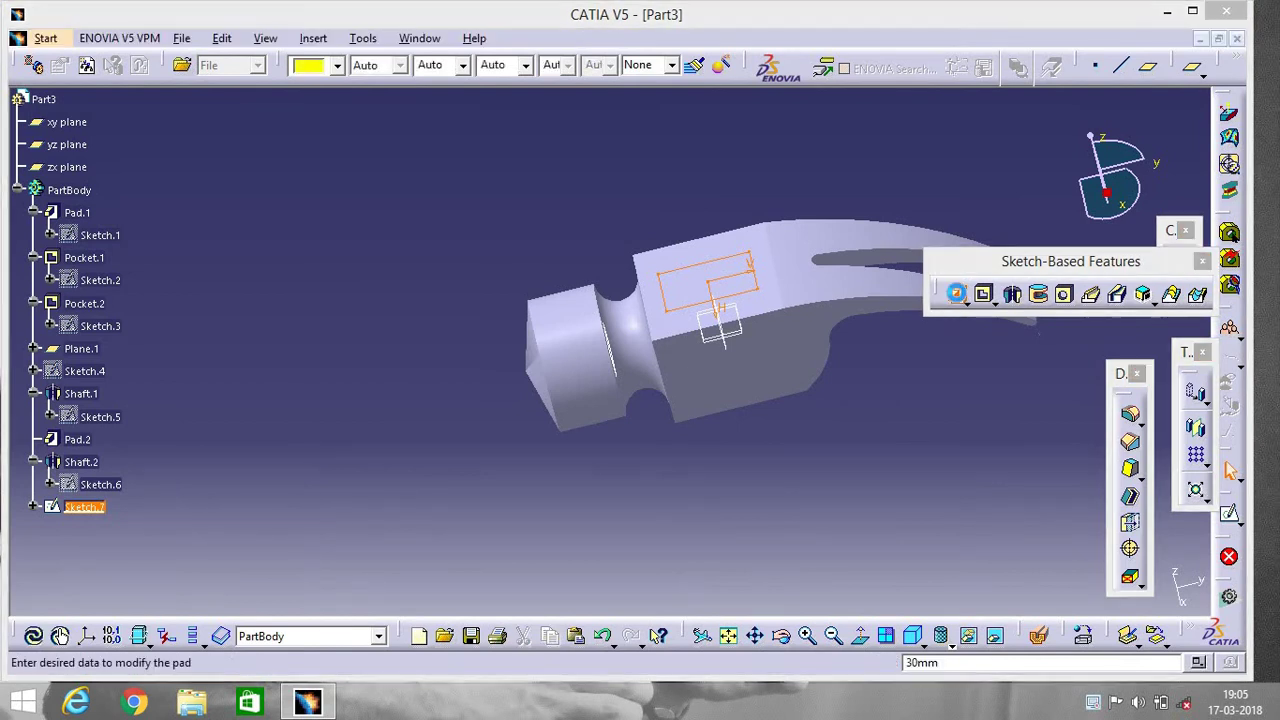
{"action": "left_click", "coordinate": [1183, 289]}
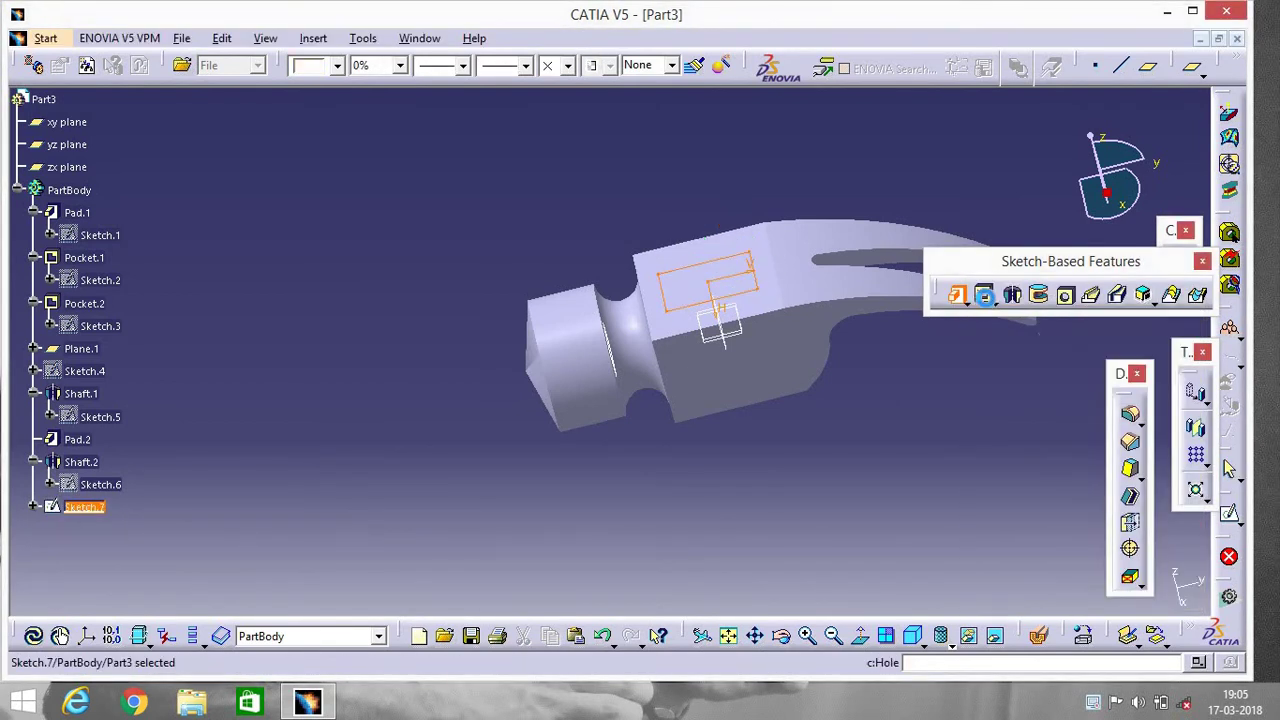
{"action": "left_click", "coordinate": [985, 294]}
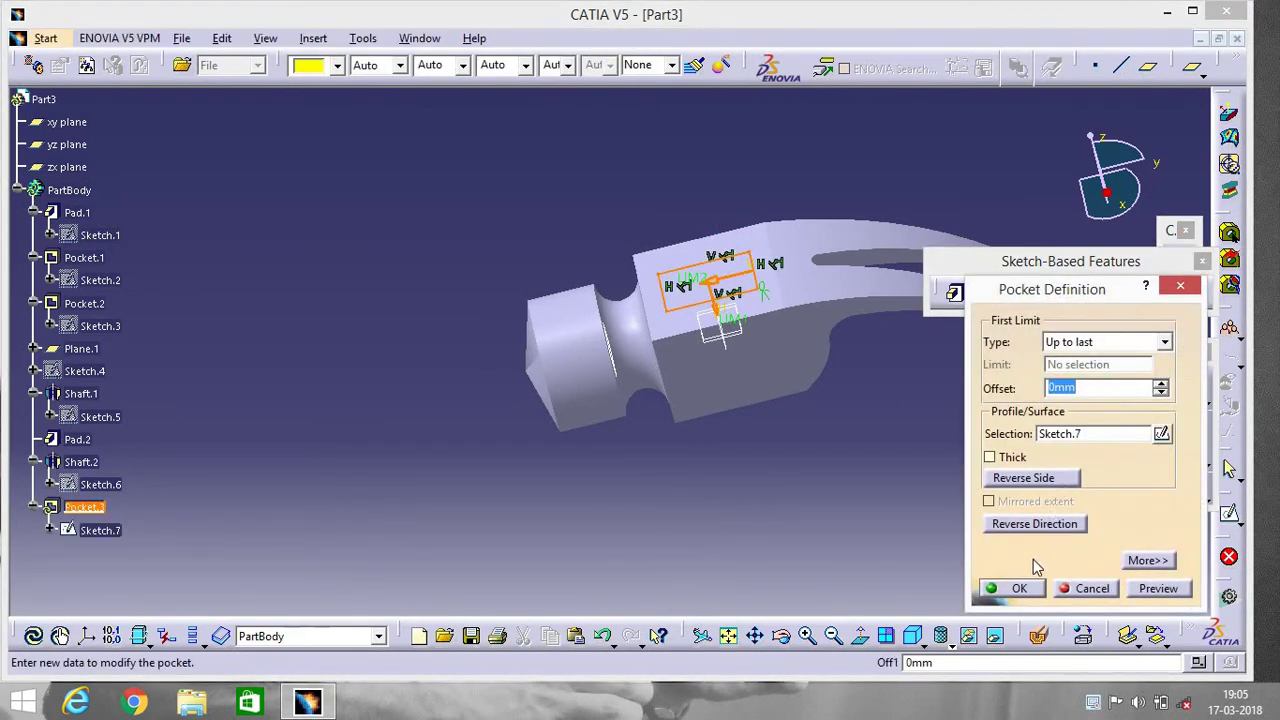
{"action": "left_click", "coordinate": [1033, 590]}
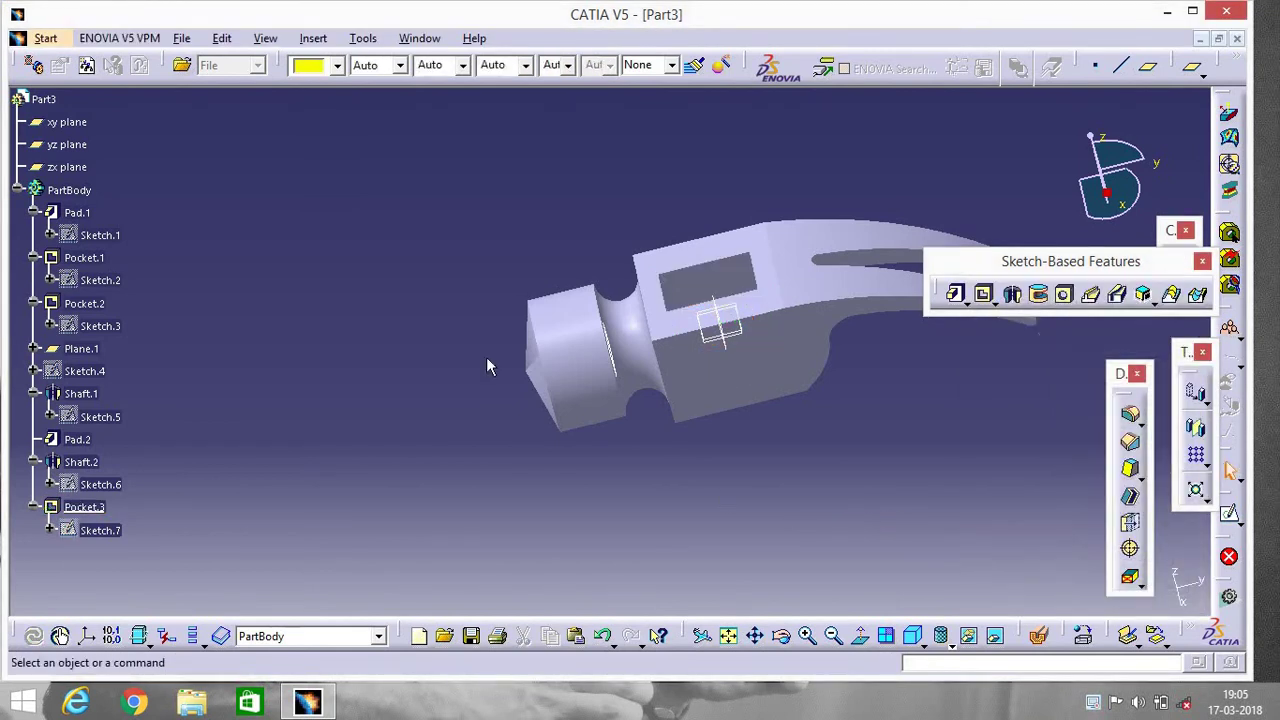
{"action": "left_click", "coordinate": [313, 38]}
Insert a new body and paste a copy of Sketch.7 into Body.2
{"action": "left_click", "coordinate": [325, 84]}
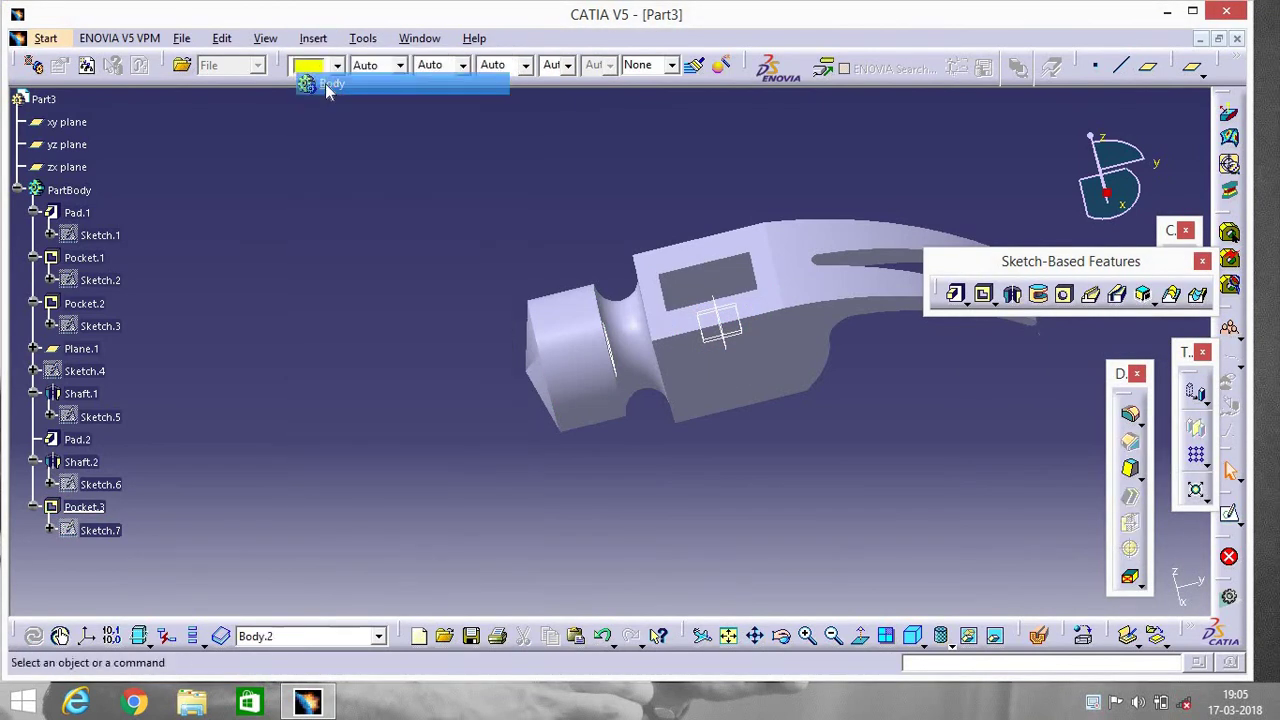
{"action": "right_click", "coordinate": [93, 541]}
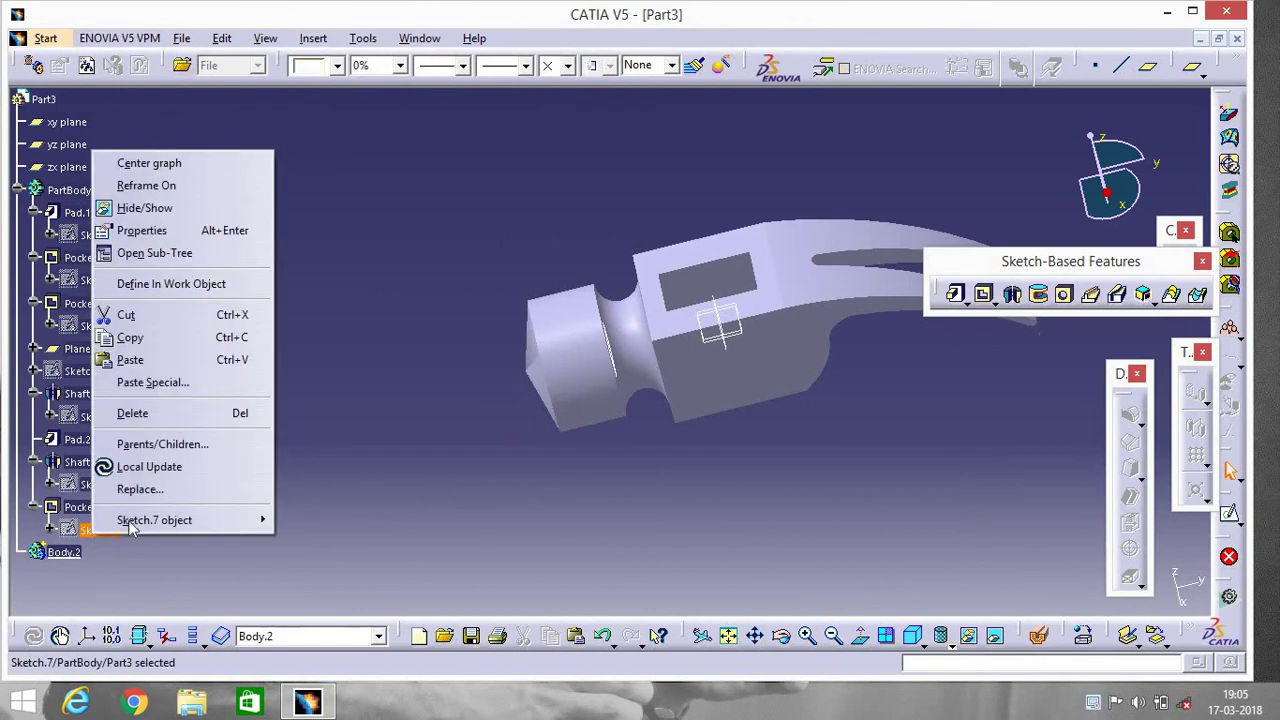
{"action": "left_click", "coordinate": [157, 338]}
{"action": "right_click", "coordinate": [63, 553]}
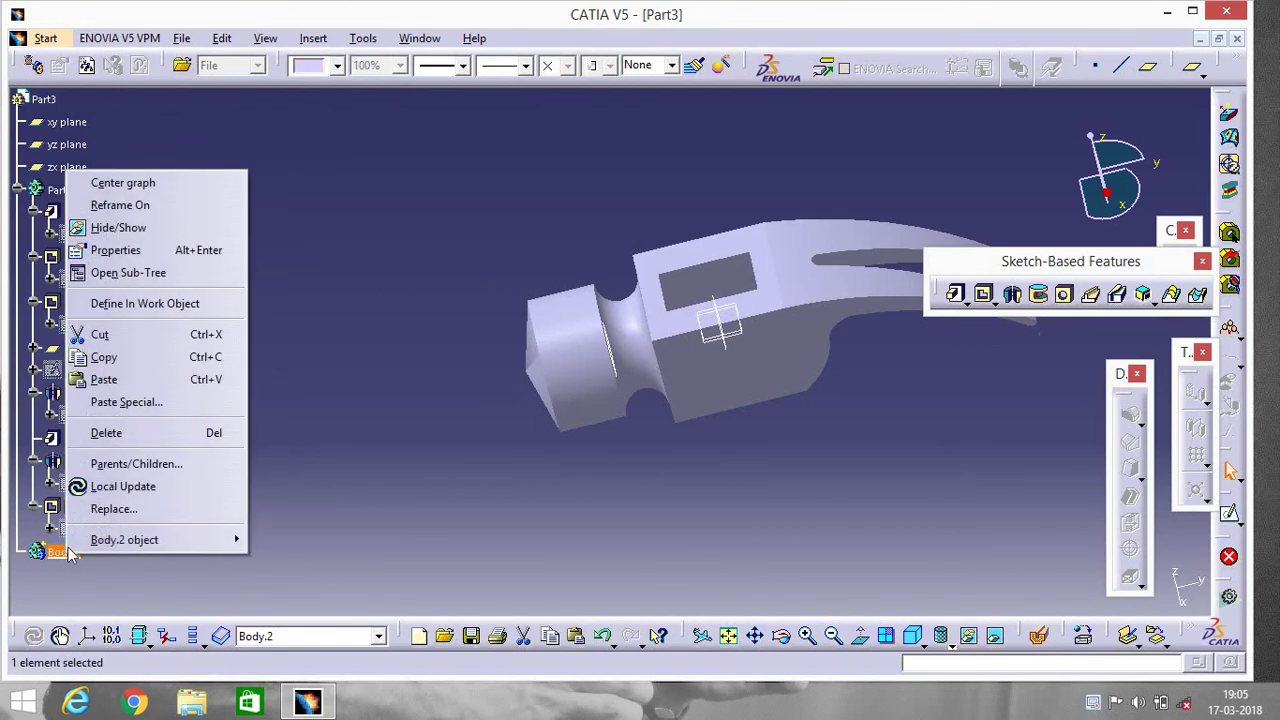
{"action": "left_click", "coordinate": [104, 379]}
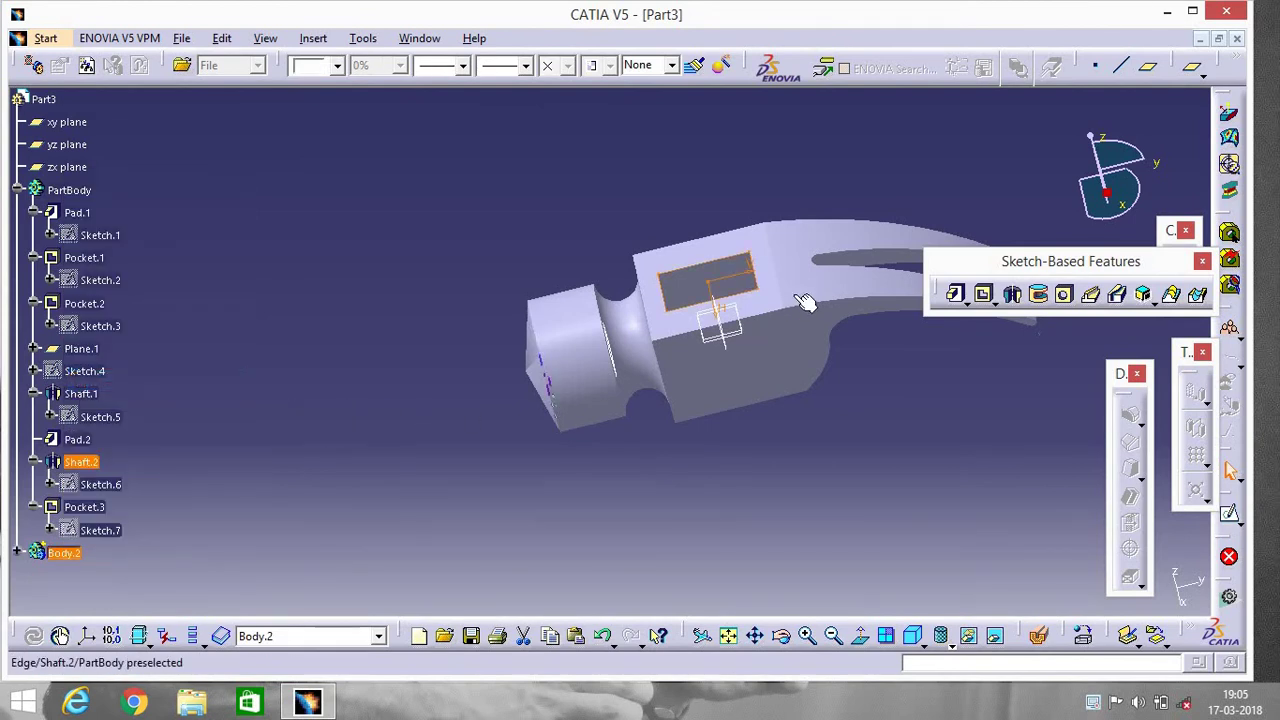
Pad the pasted sketch 6 mm, then edit Pad.3 to add a 66 mm second limit
{"action": "left_click", "coordinate": [955, 293]}
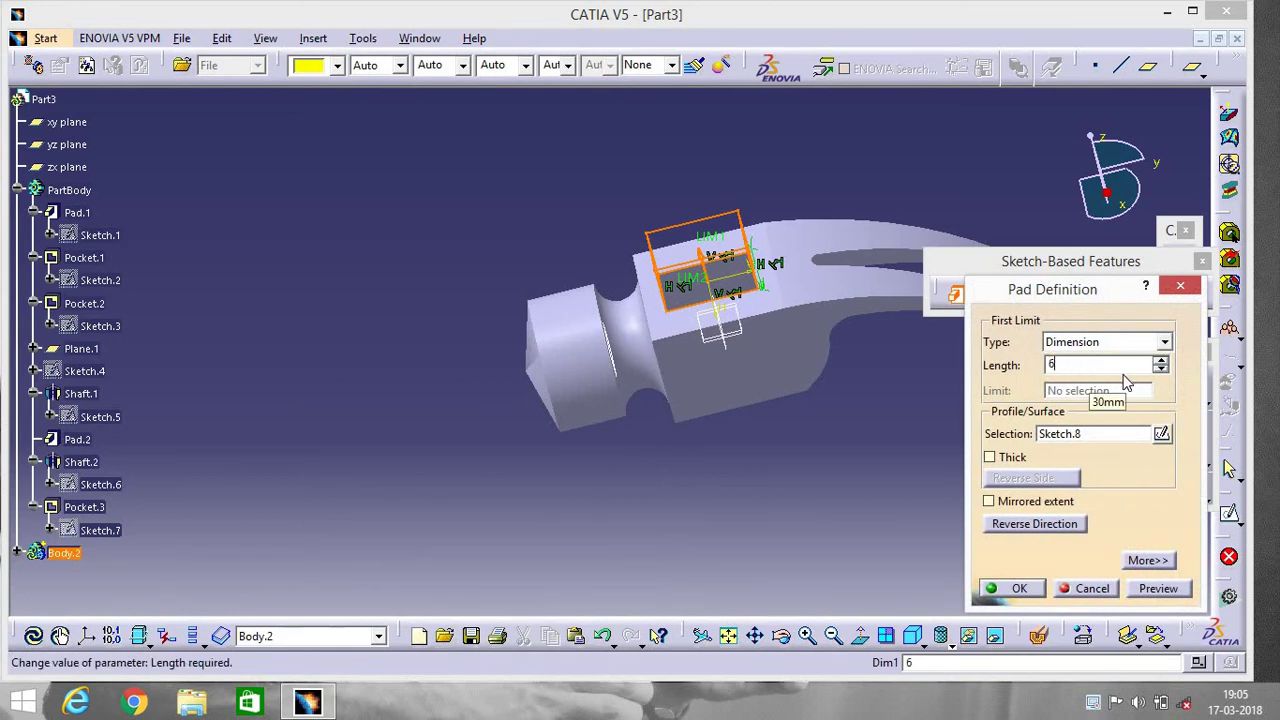
{"action": "type", "text": "6"}
{"action": "key", "text": "Return"}
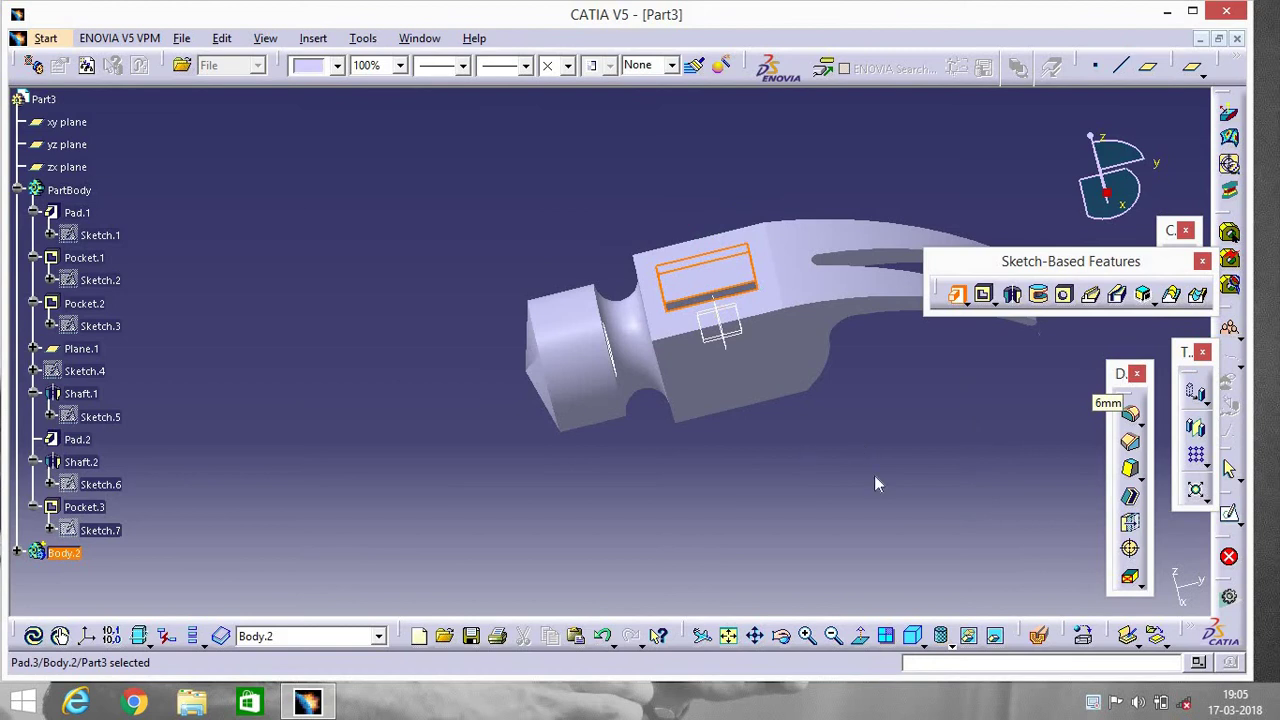
{"action": "left_click", "coordinate": [17, 553]}
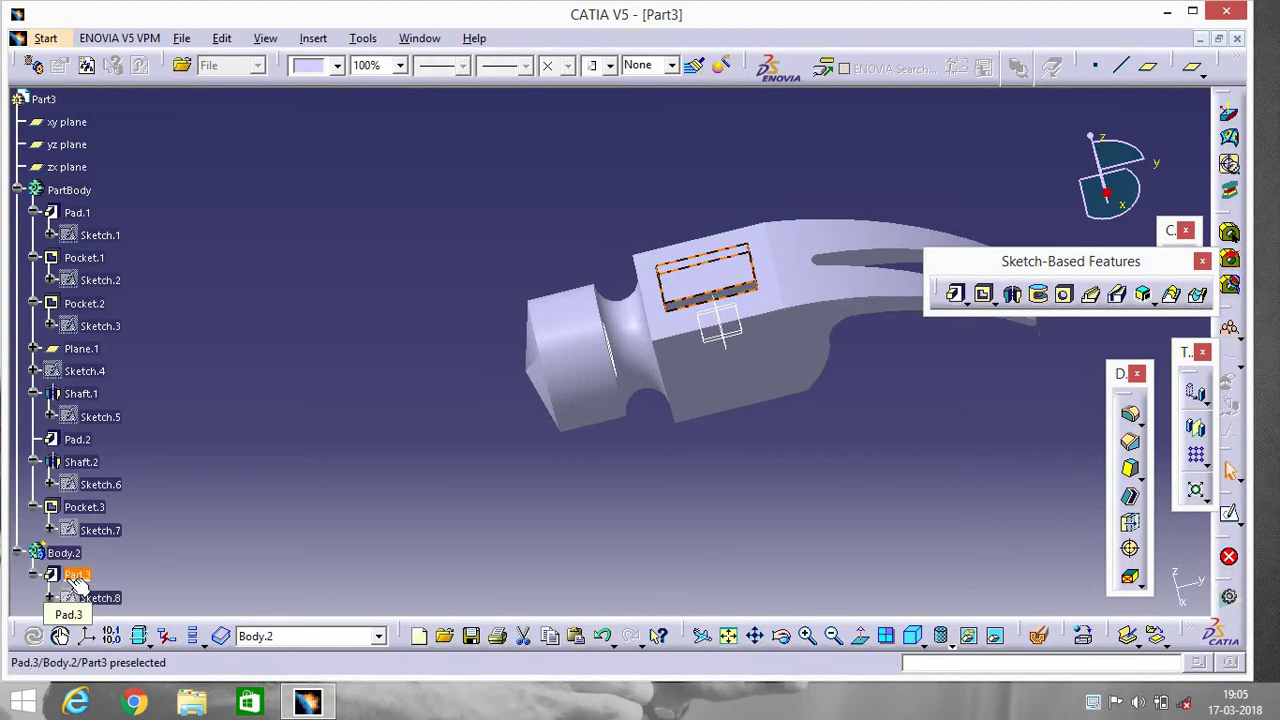
{"action": "double_click", "coordinate": [66, 576]}
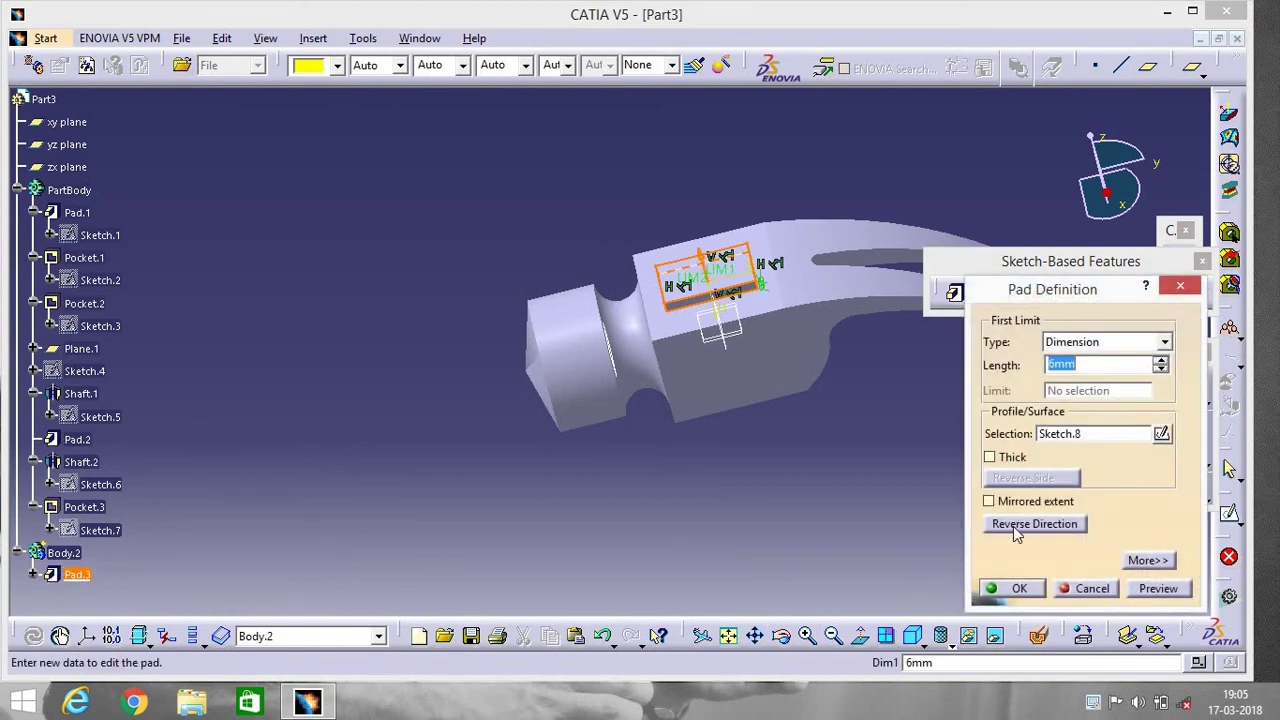
{"action": "left_click", "coordinate": [1145, 561]}
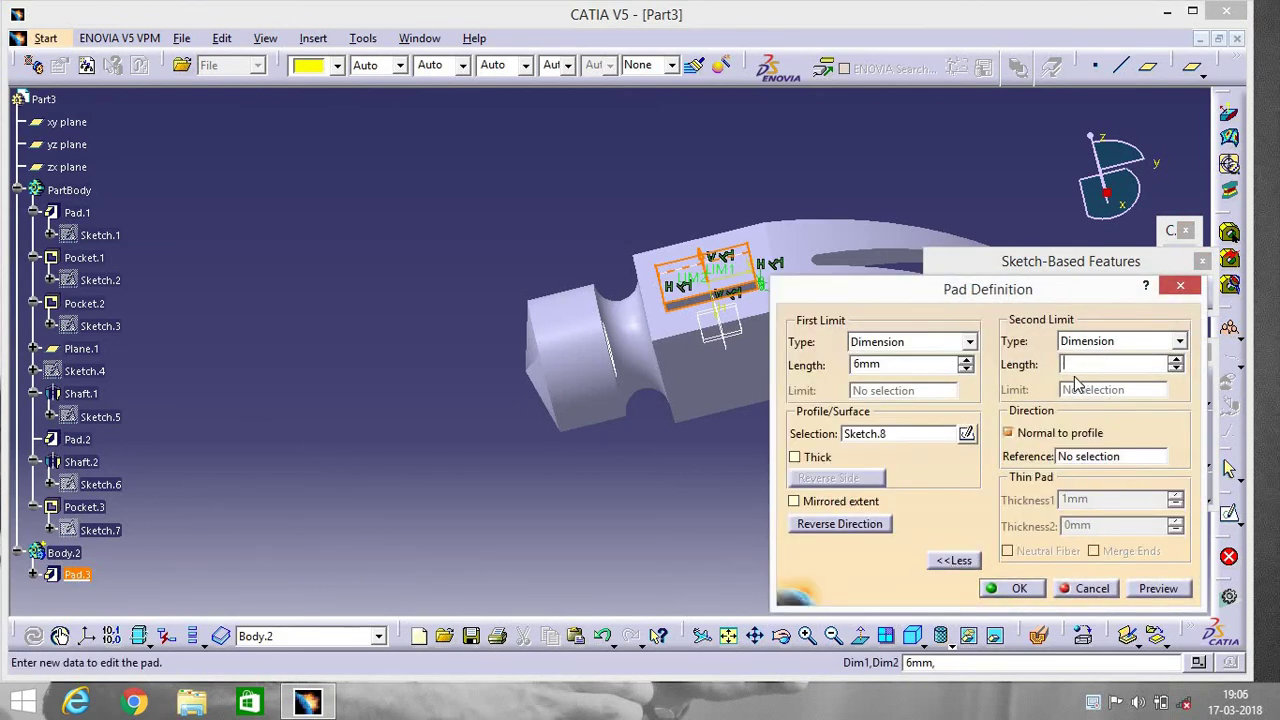
{"action": "key", "text": "Return"}
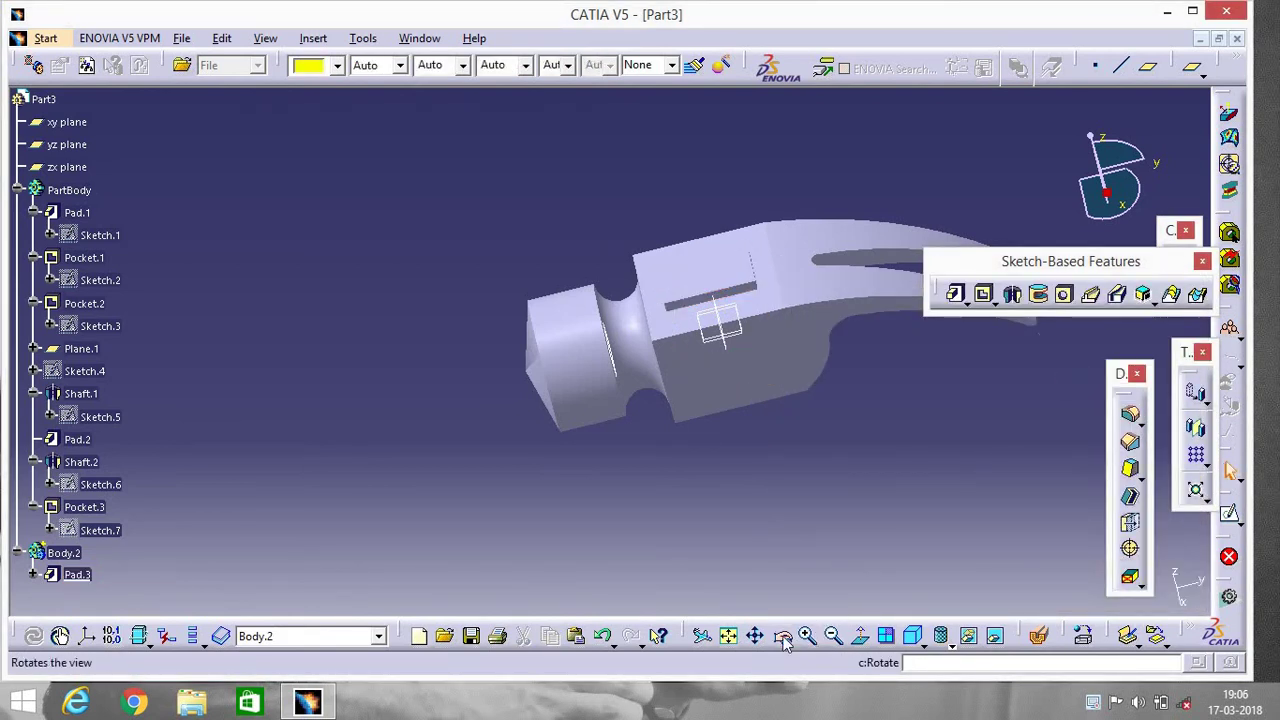
{"action": "left_click_drag", "start_coordinate": [650, 307], "coordinate": [345, 265]}
Insert a new Body.3 and start a sketch on the eye insert's end face
{"action": "left_click", "coordinate": [320, 40]}
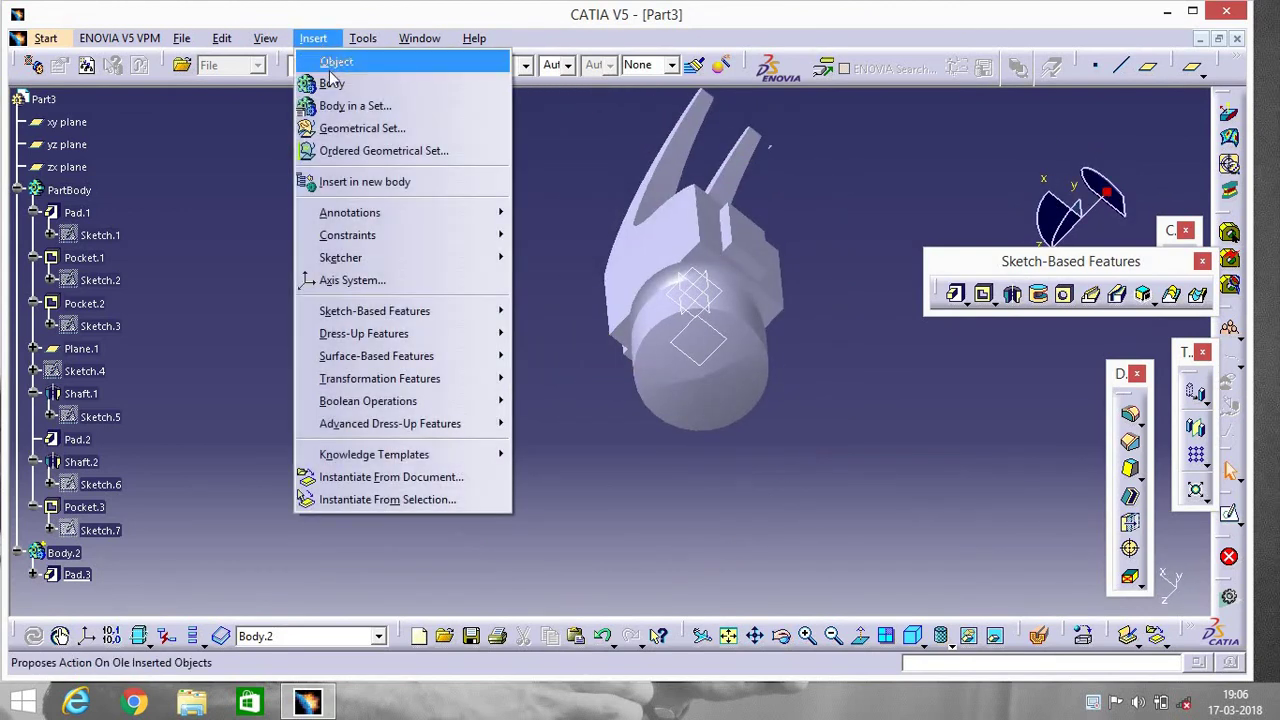
{"action": "left_click", "coordinate": [332, 82]}
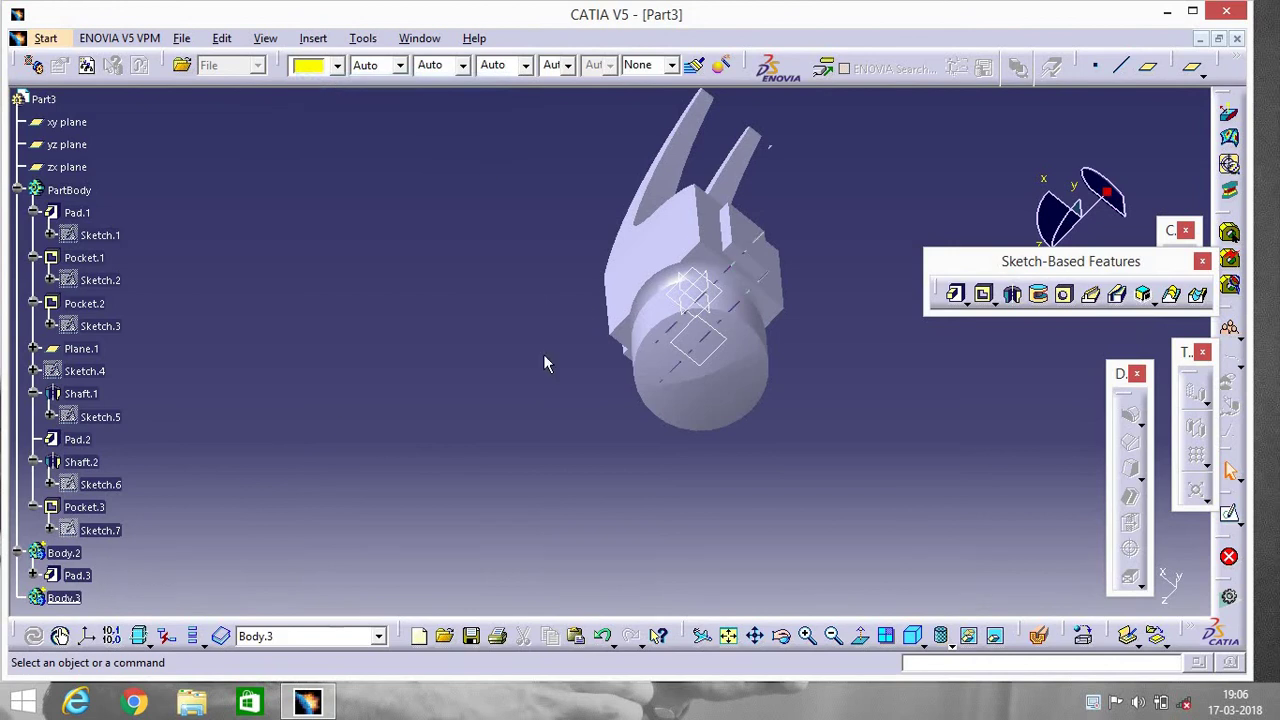
{"action": "left_click", "coordinate": [768, 250]}
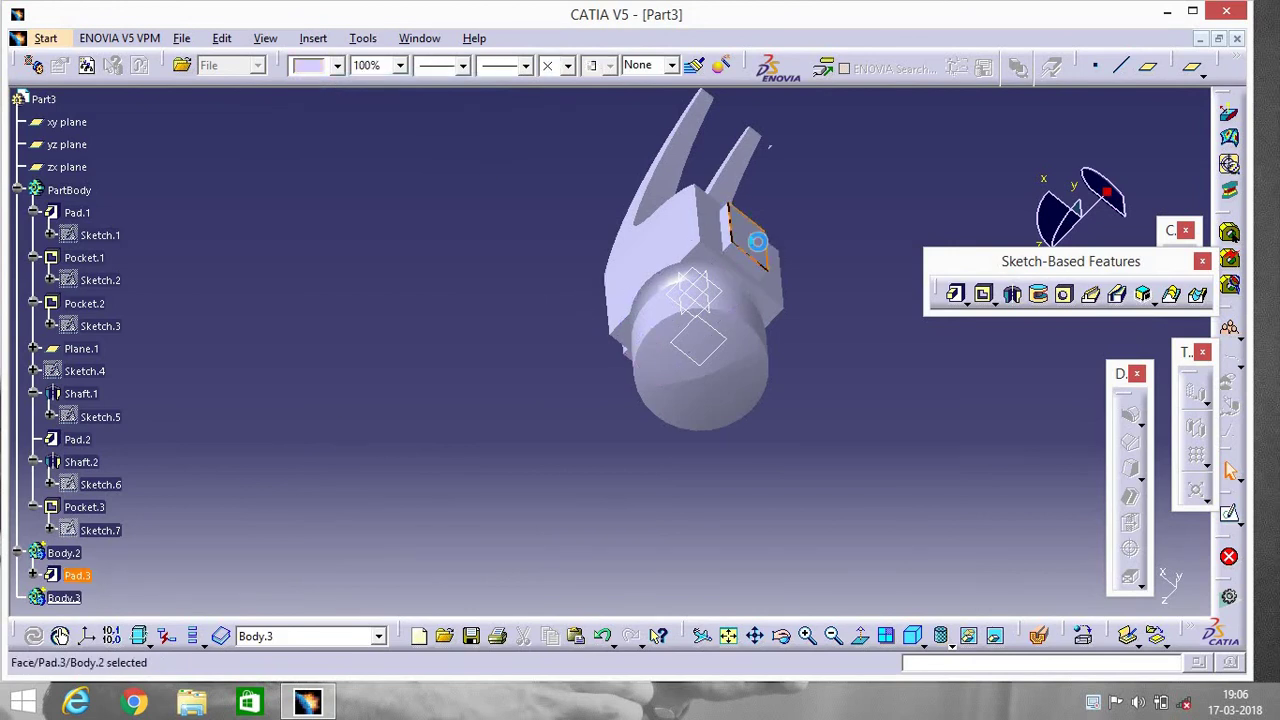
{"action": "left_click", "coordinate": [1231, 517]}
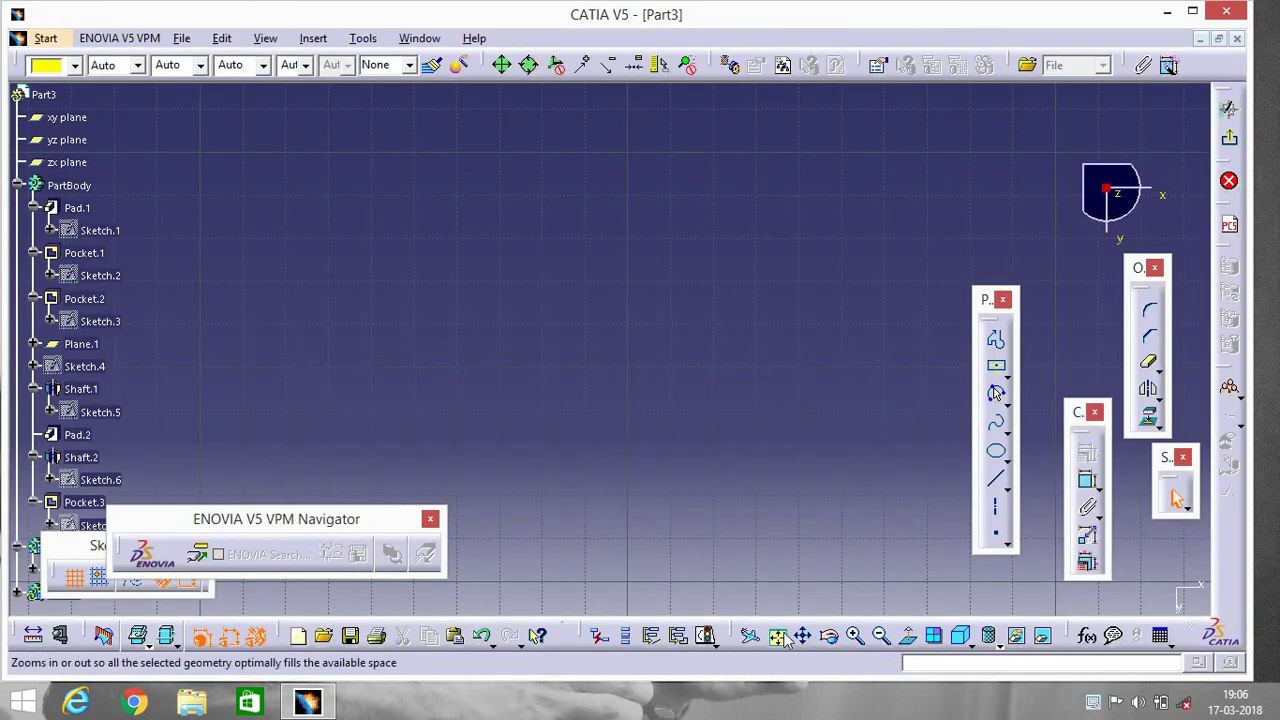
Switch to shading with edges and draw an ellipse inside the rectangular eye as Sketch.9
{"action": "left_click", "coordinate": [1014, 638]}
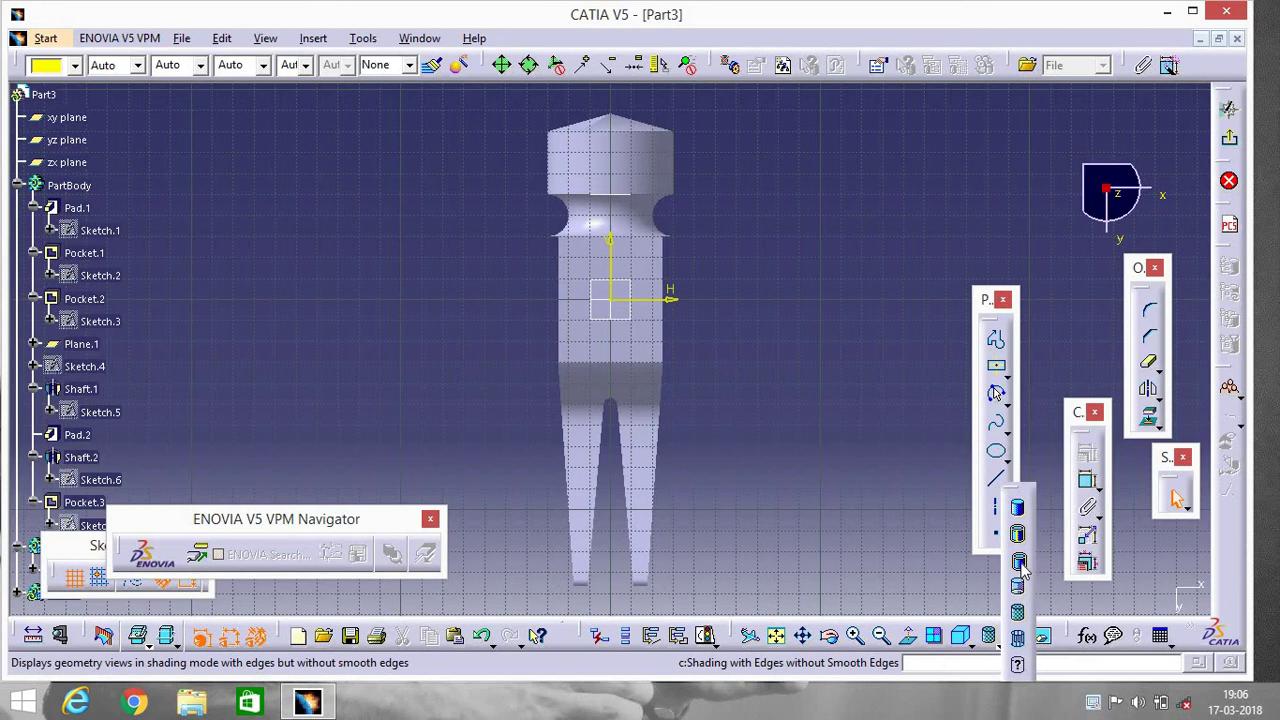
{"action": "left_click", "coordinate": [1018, 562]}
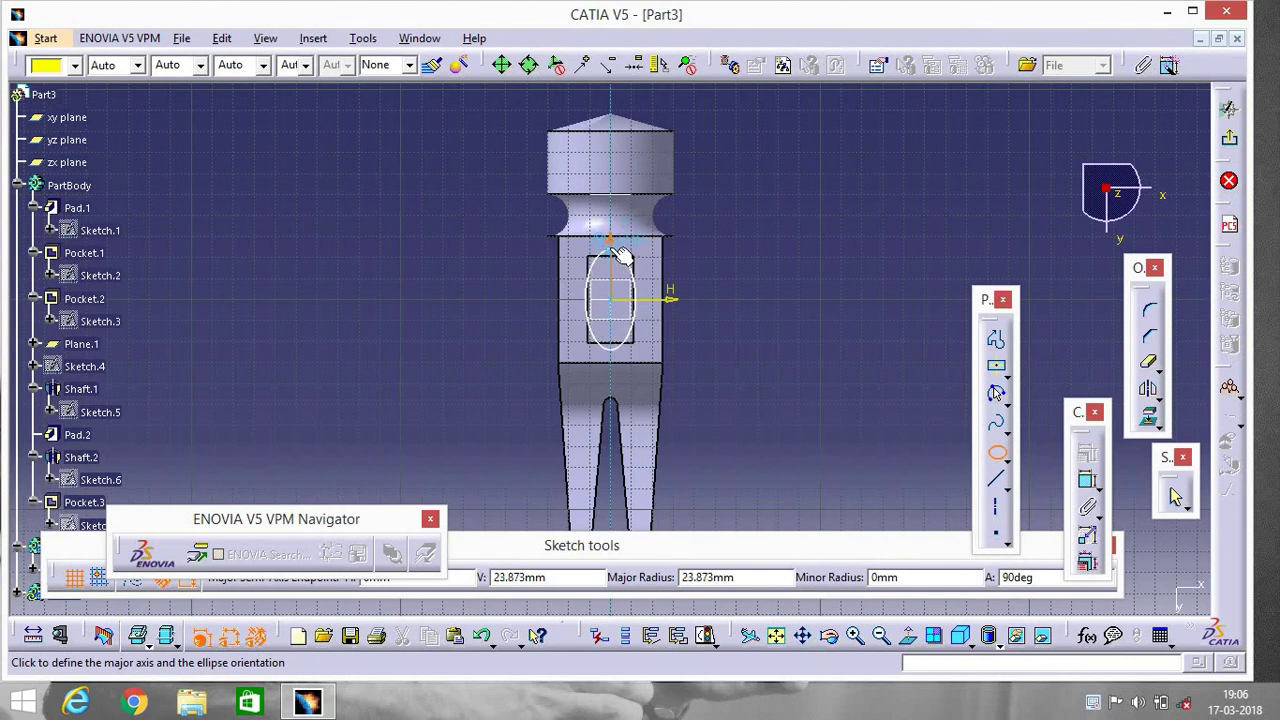
{"action": "left_click", "coordinate": [620, 252]}
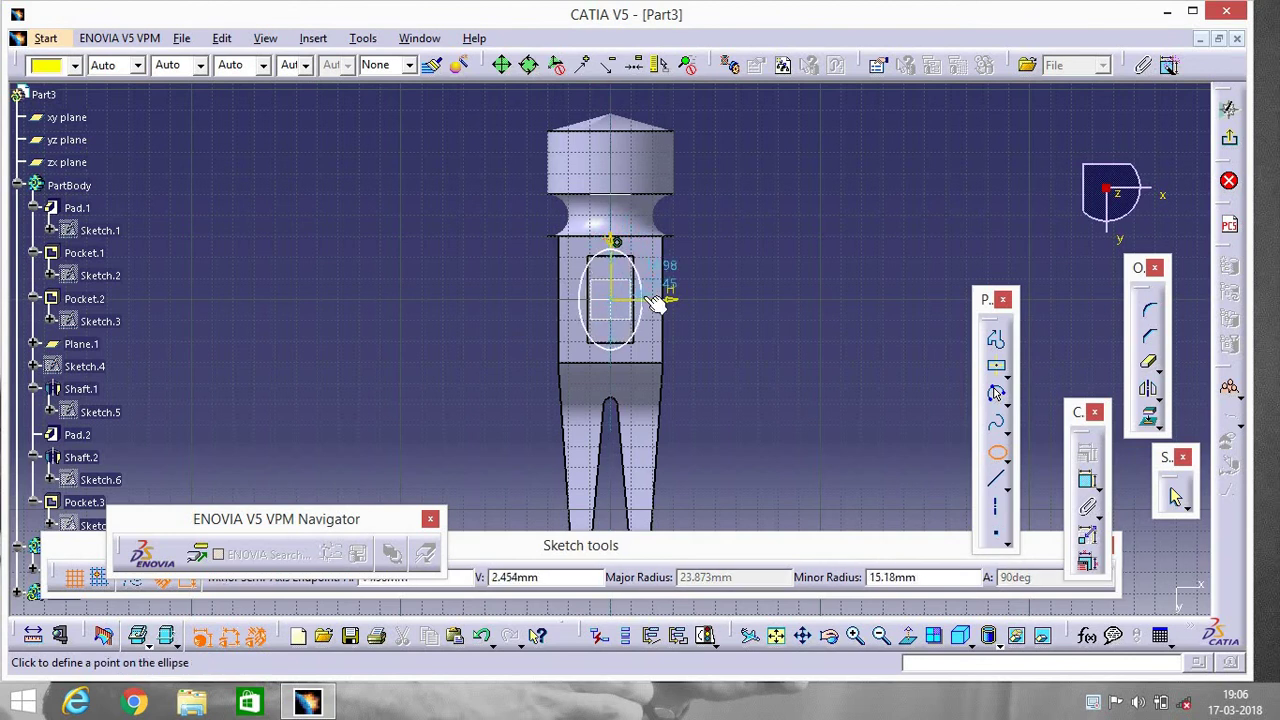
{"action": "left_click", "coordinate": [643, 297]}
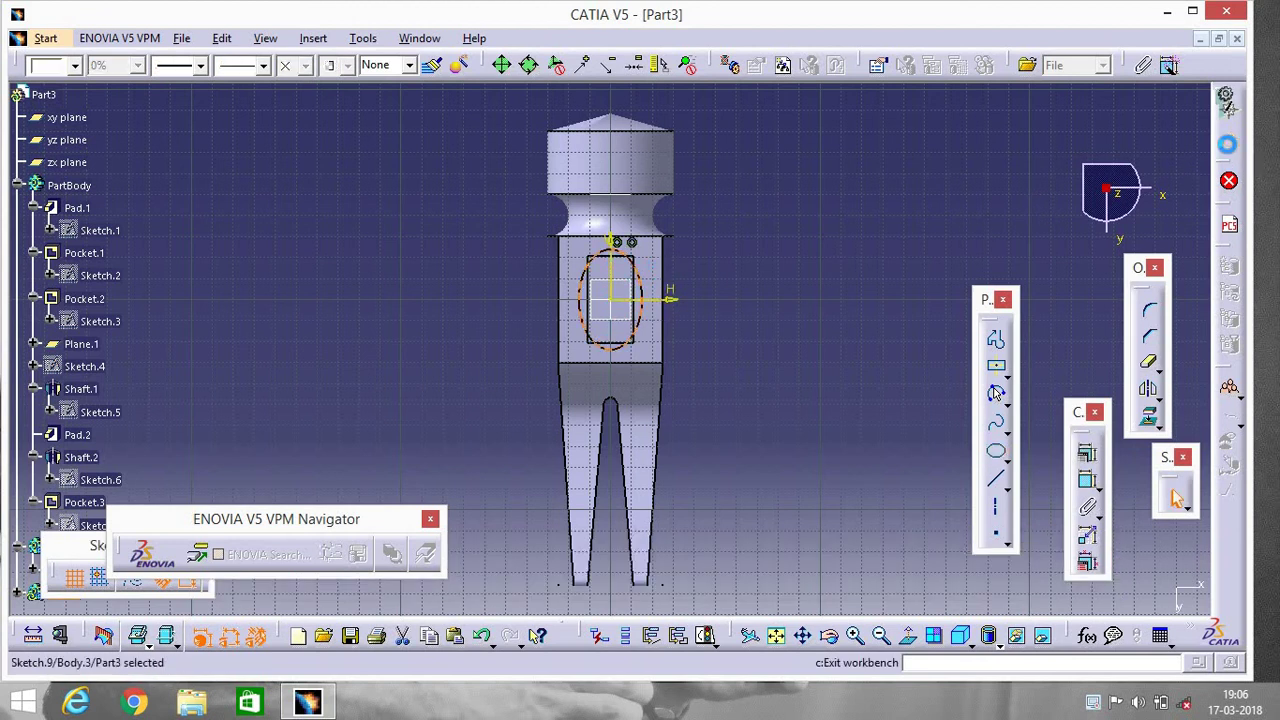
{"action": "left_click", "coordinate": [1176, 497]}
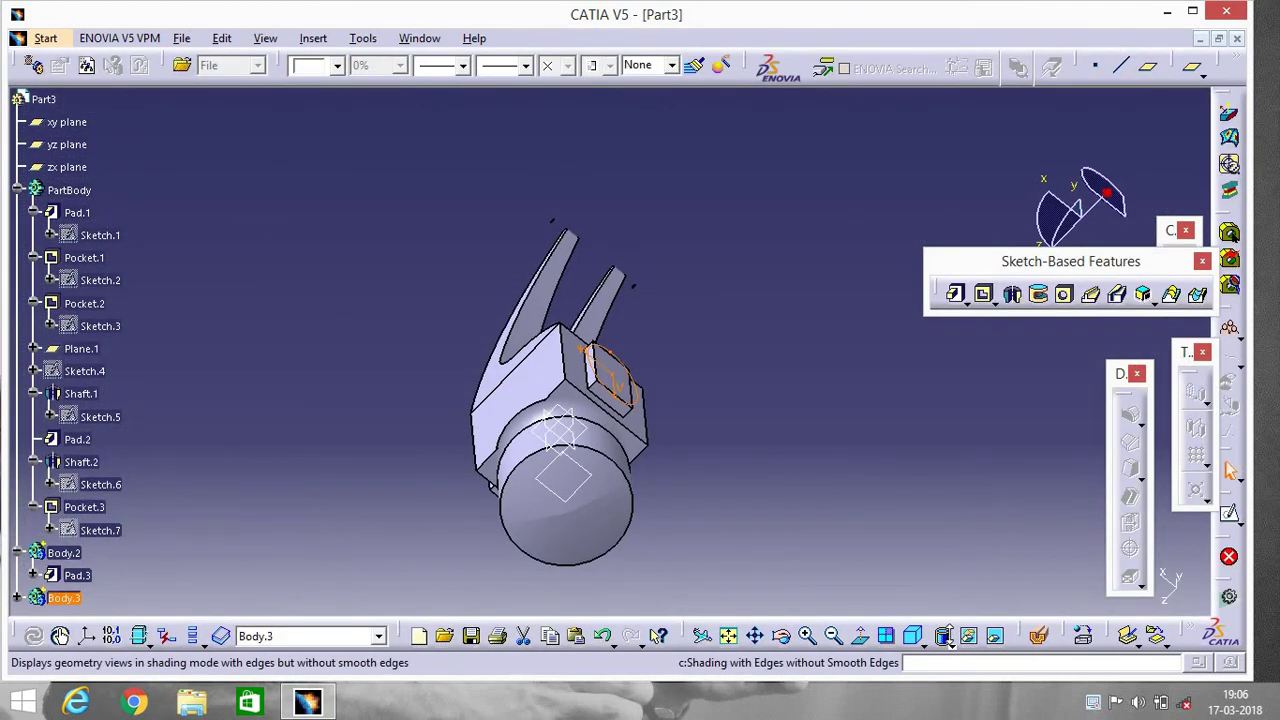
With material shading on, pad the Sketch.9 ellipse 250 mm into the handle Pad.4
{"action": "left_click", "coordinate": [955, 640]}
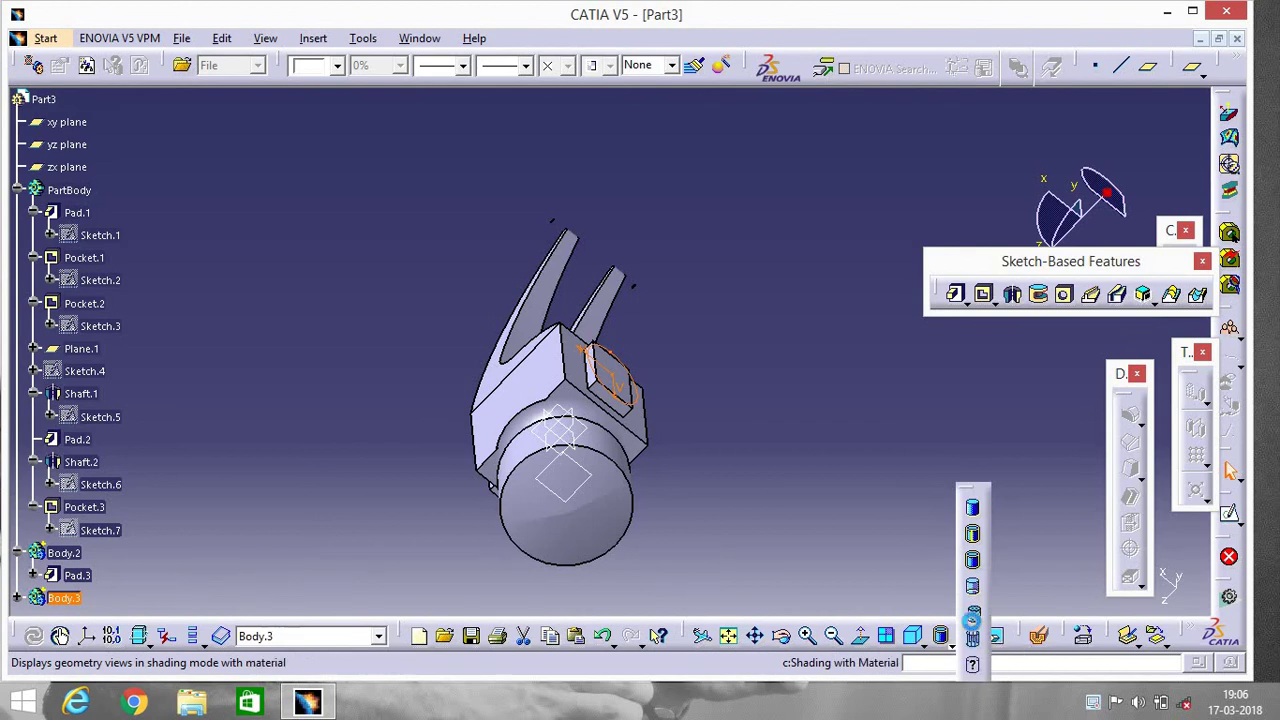
{"action": "left_click", "coordinate": [971, 614]}
{"action": "left_click", "coordinate": [956, 293]}
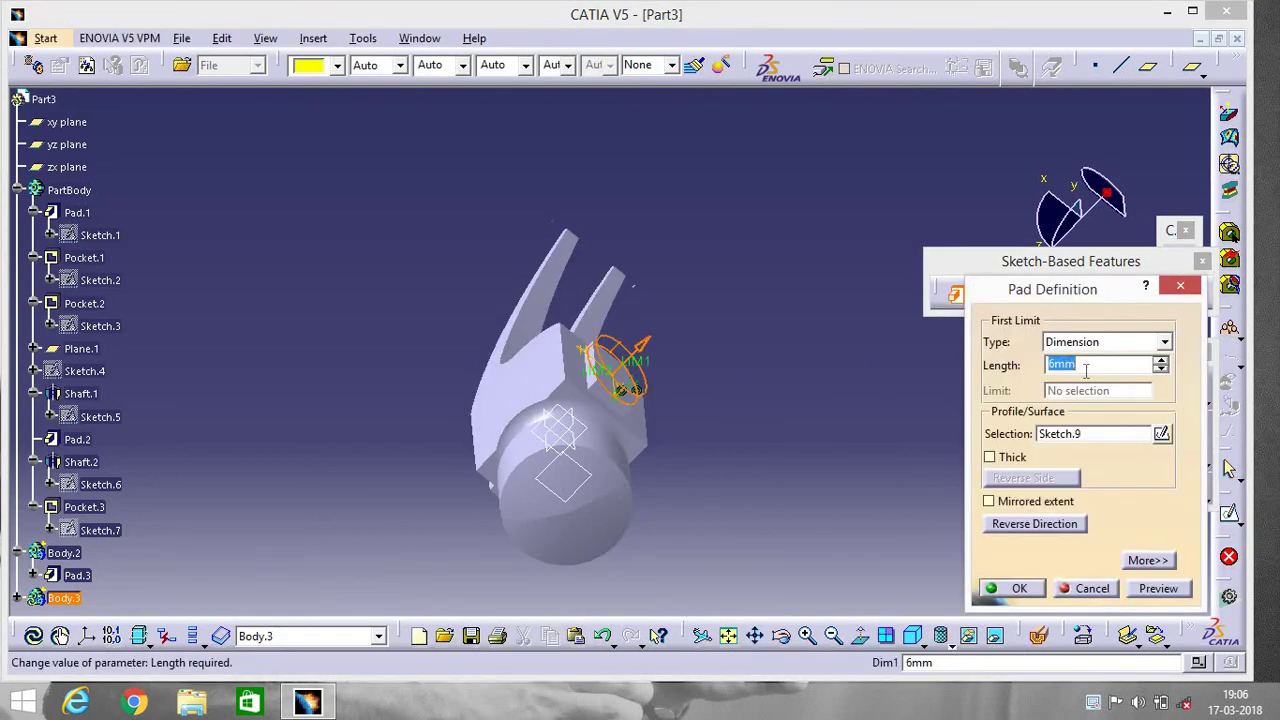
{"action": "key", "text": "BackSpace"}
{"action": "key", "text": "BackSpace"}
{"action": "key", "text": "BackSpace"}
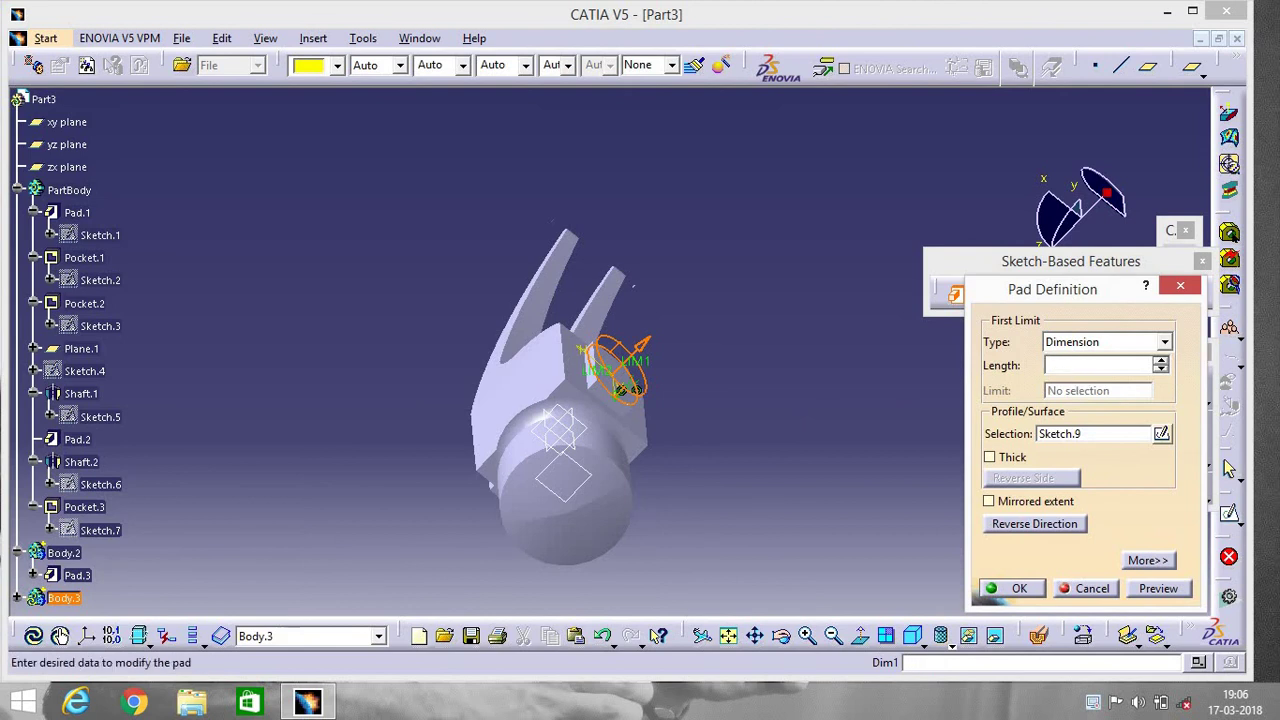
{"action": "type", "text": "250"}
{"action": "key", "text": "Return"}
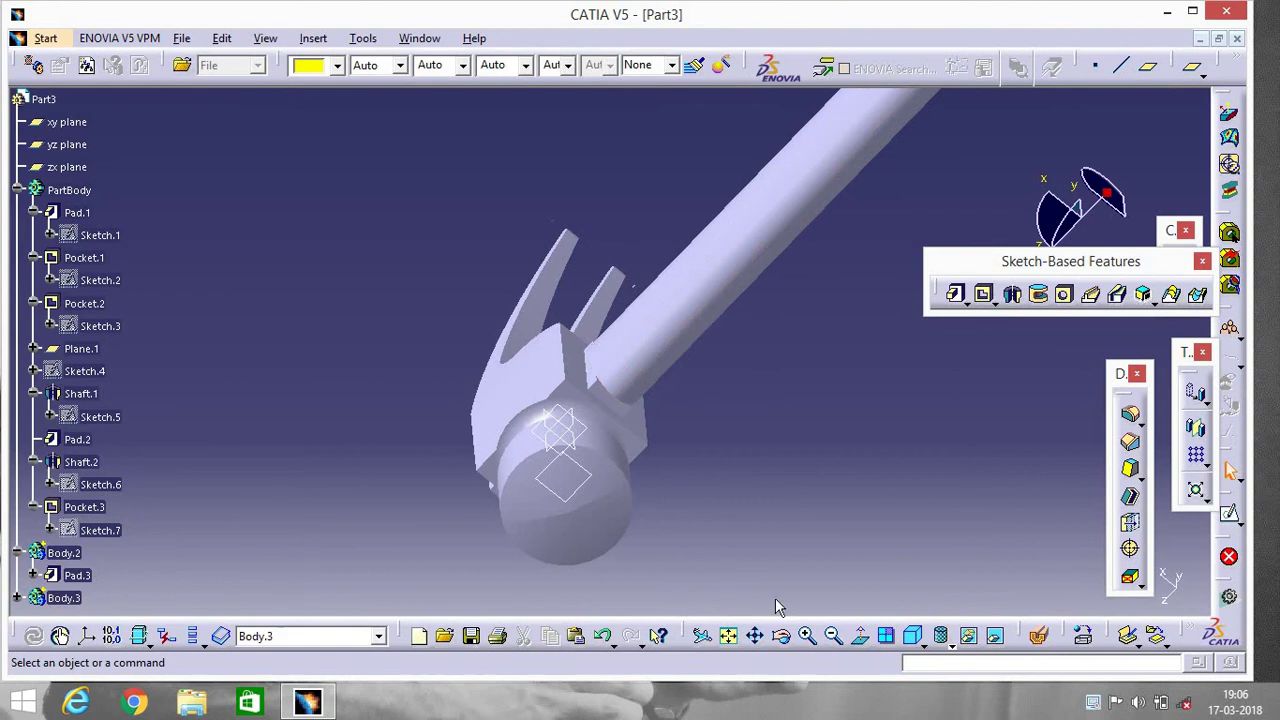
{"action": "left_click", "coordinate": [18, 598]}
Change Pad.4's length to 200 mm and orbit to view the hammer from the side
{"action": "scroll", "coordinate": [86, 590], "scroll_direction": "down", "scroll_amount": 2}
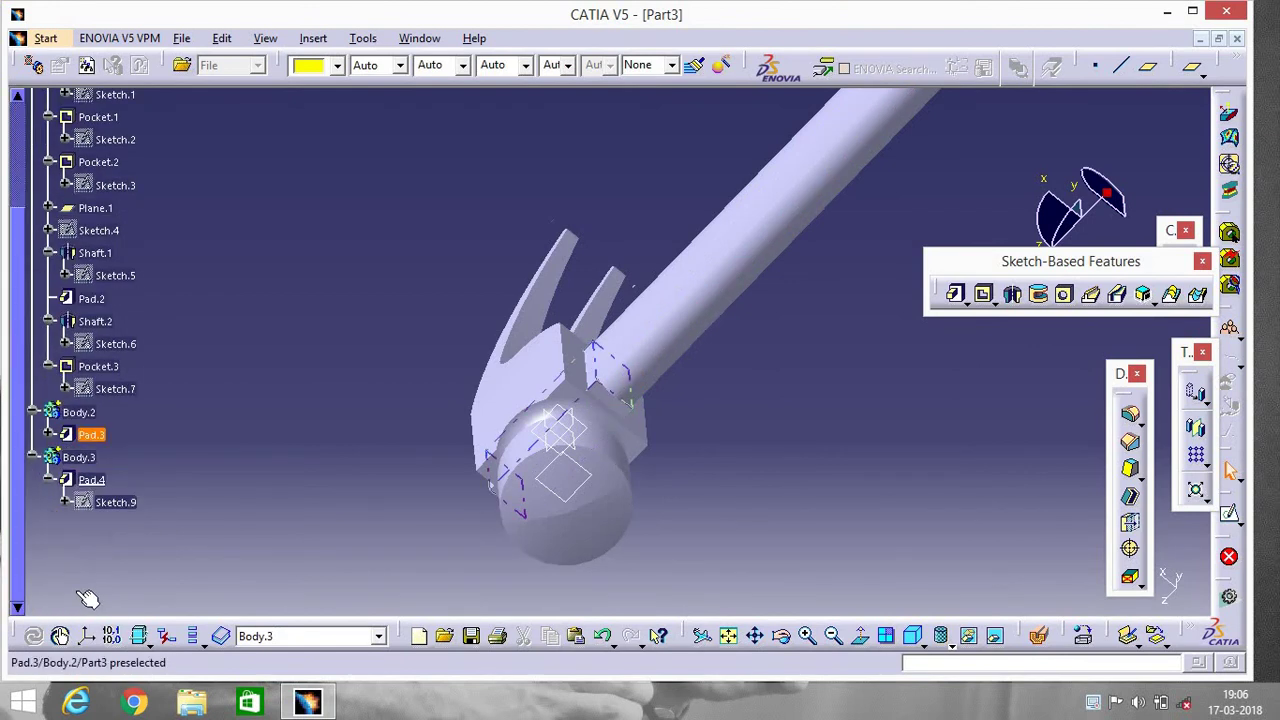
{"action": "left_click", "coordinate": [93, 484]}
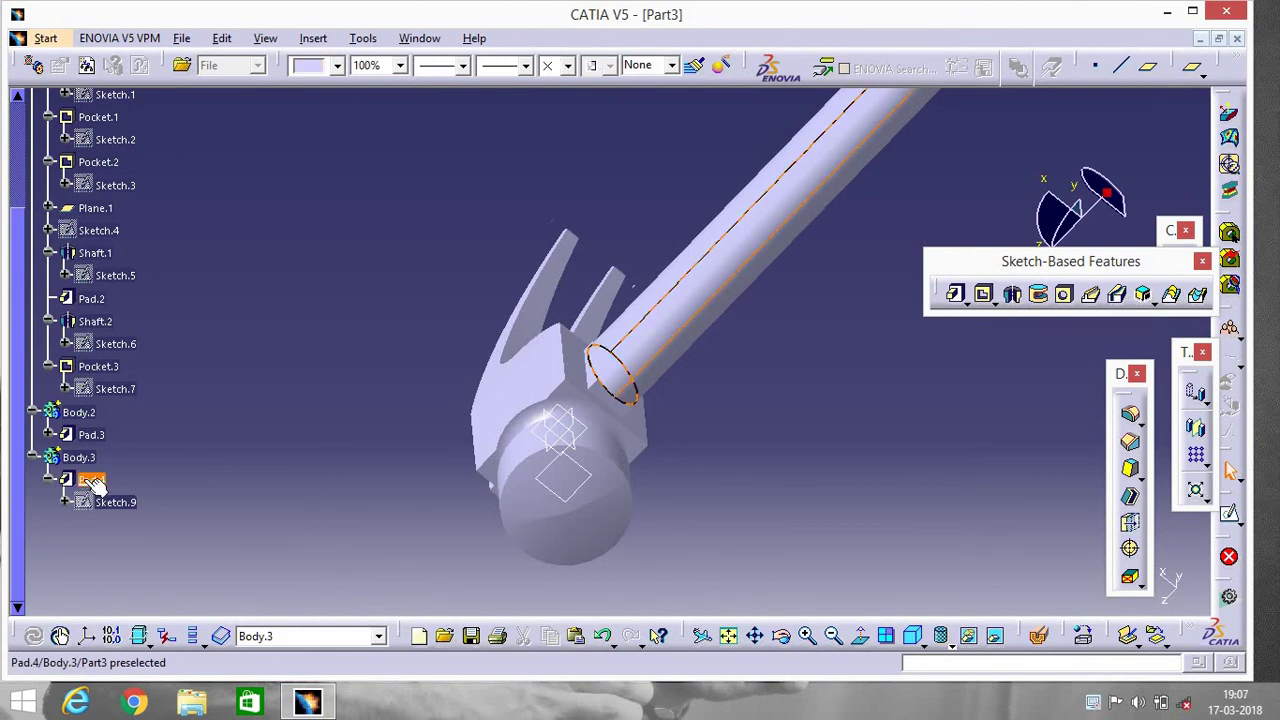
{"action": "double_click", "coordinate": [91, 481]}
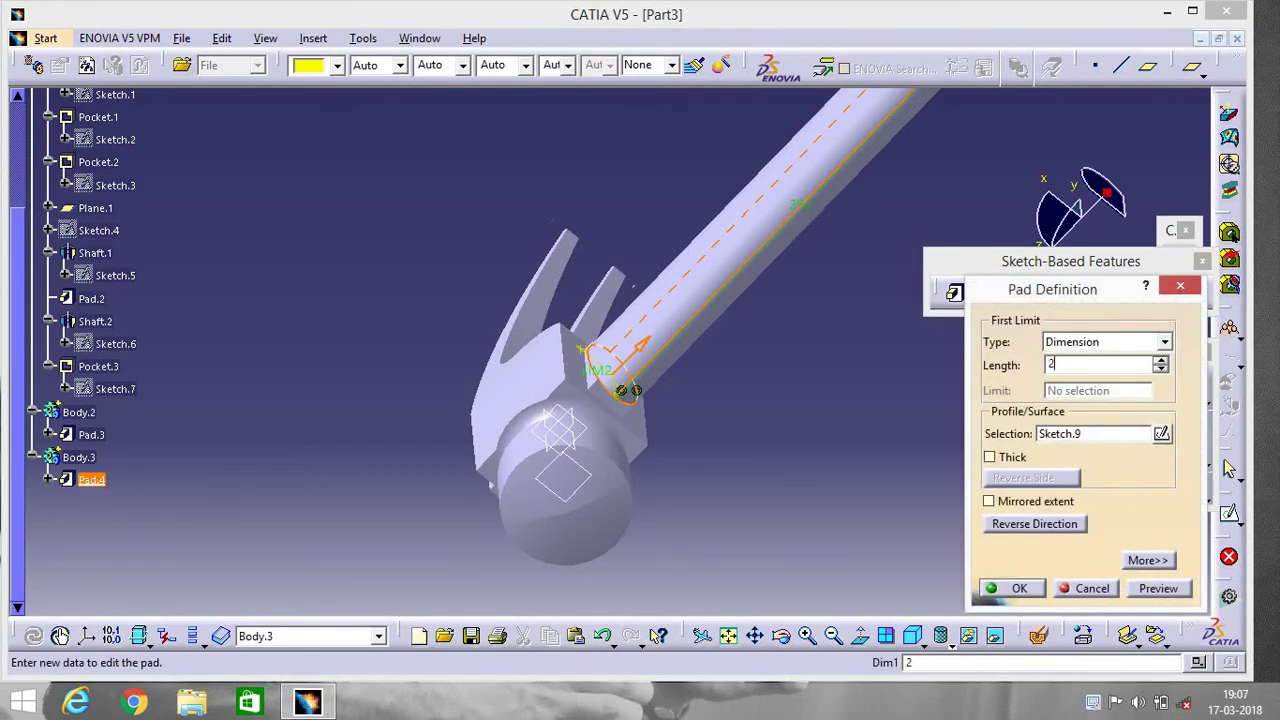
{"action": "key", "text": "Return"}
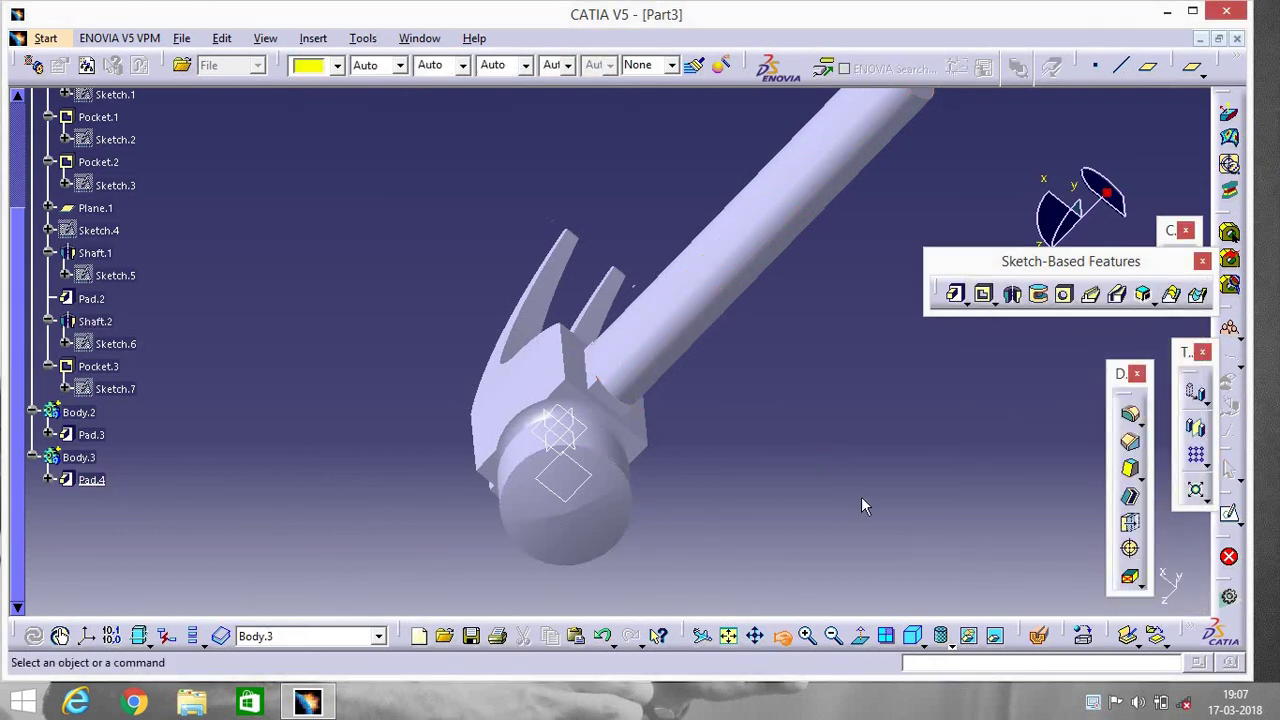
{"action": "middle_click_drag", "start_coordinate": [861, 496], "coordinate": [693, 645]}
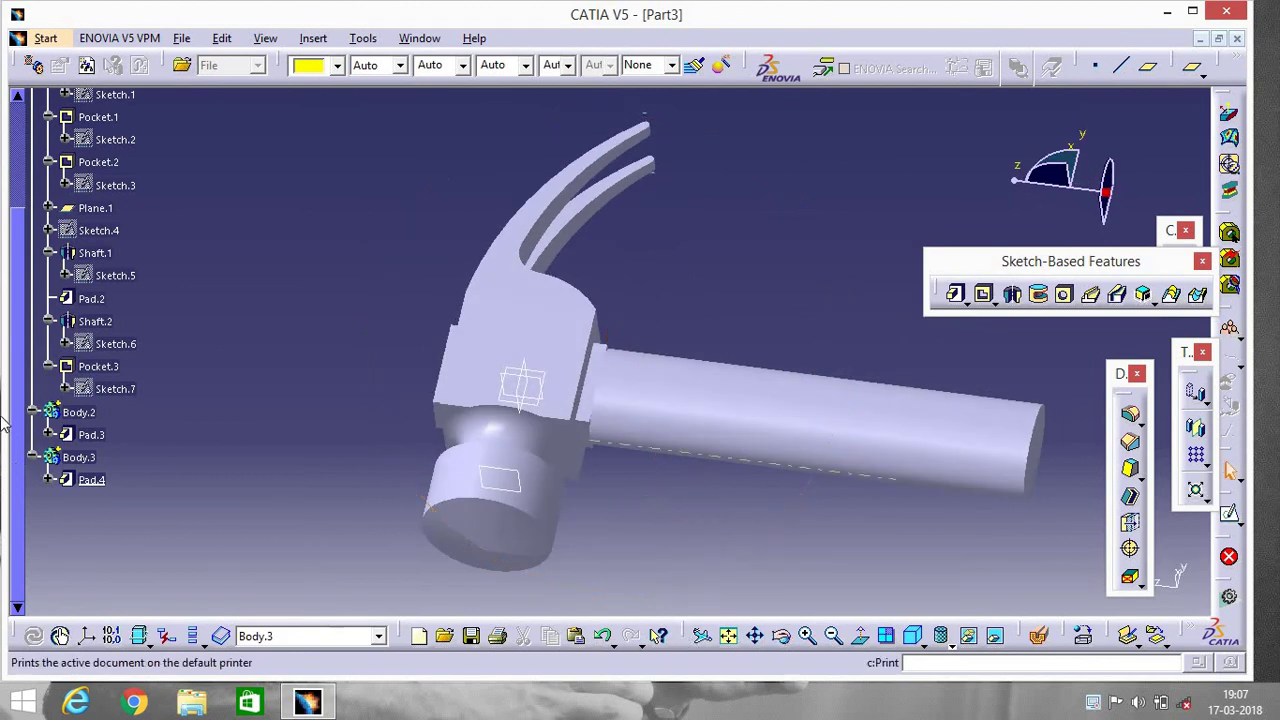